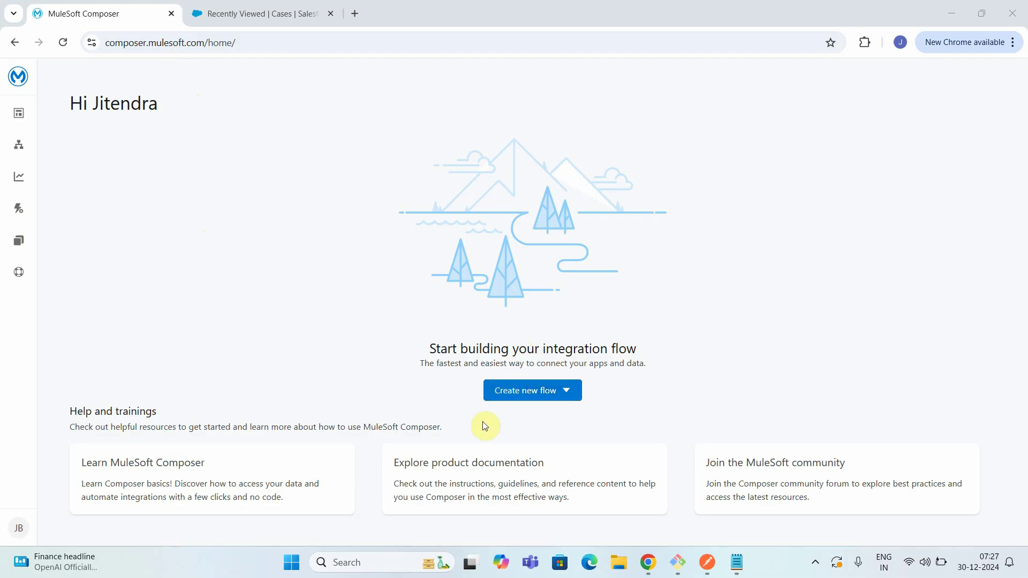
Step: Create a new flow from scratch and start it with the Invoke trigger
click(574, 395)
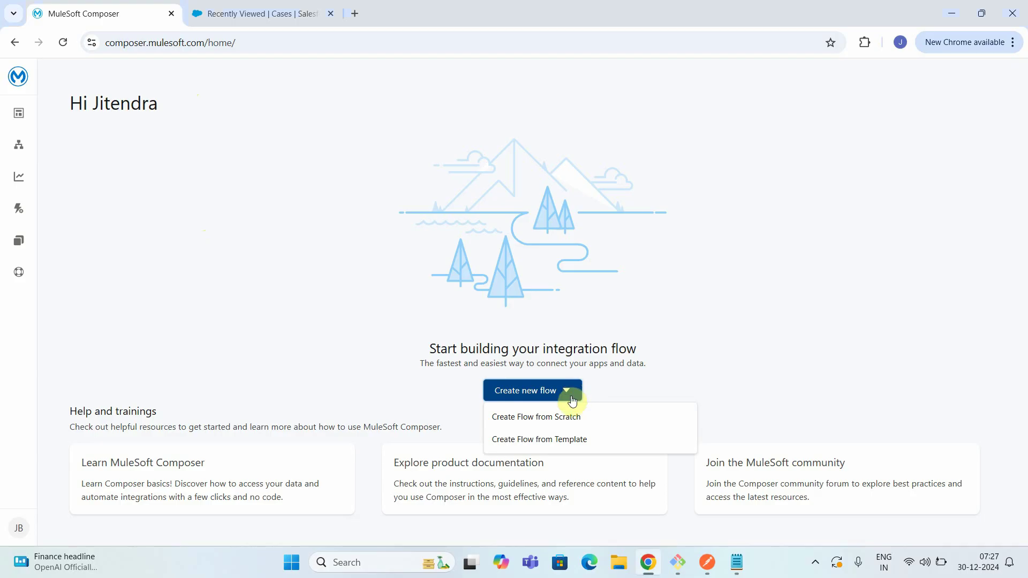
click(552, 423)
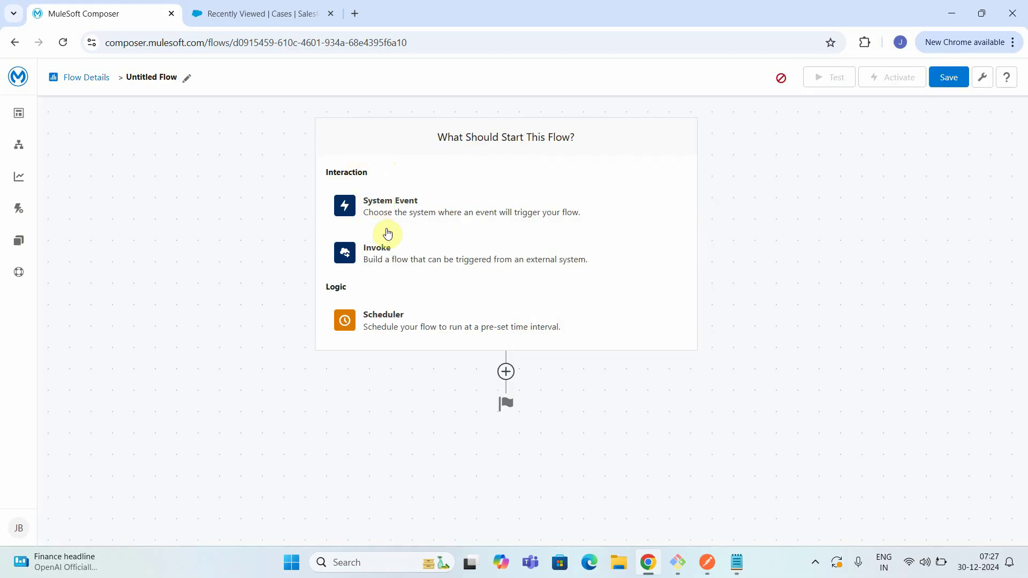
click(382, 256)
Step: Define a String input field named FirstName for the trigger and give it a sample first name
click(555, 240)
click(260, 303)
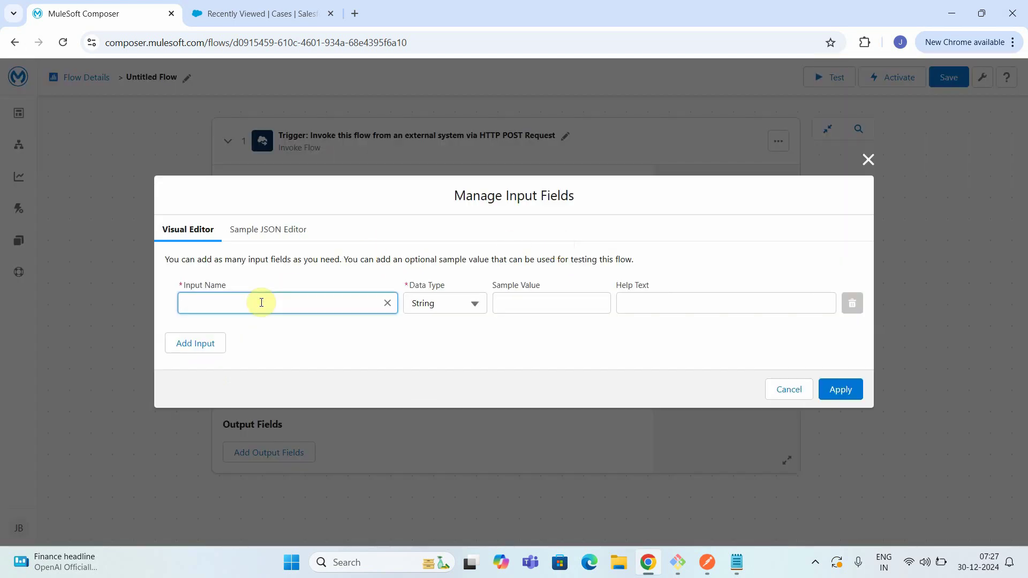
text(FirstName)
click(570, 305)
text(James)
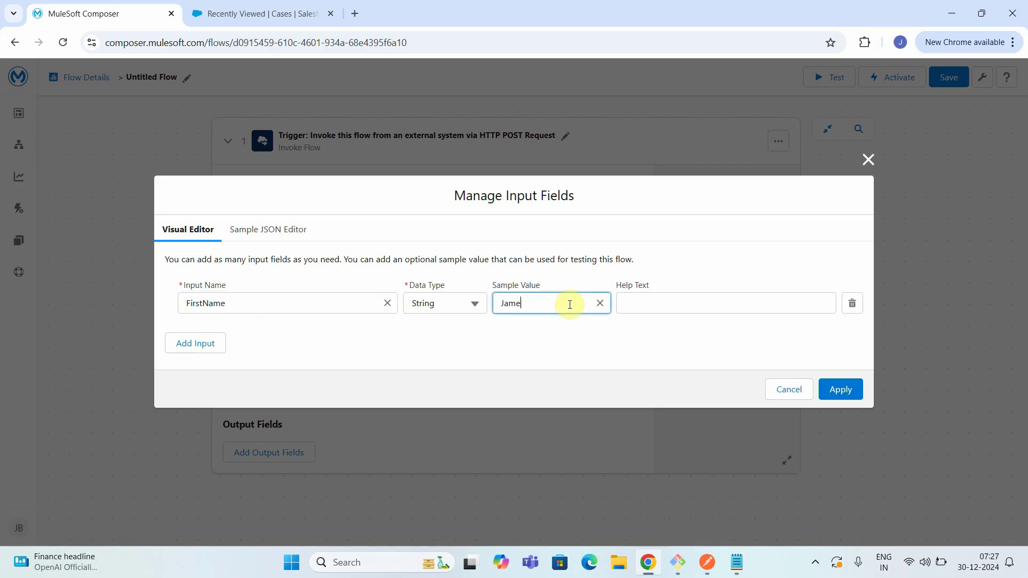
Step: Add a second String input named LastName with a sample last name and apply the input fields
click(199, 353)
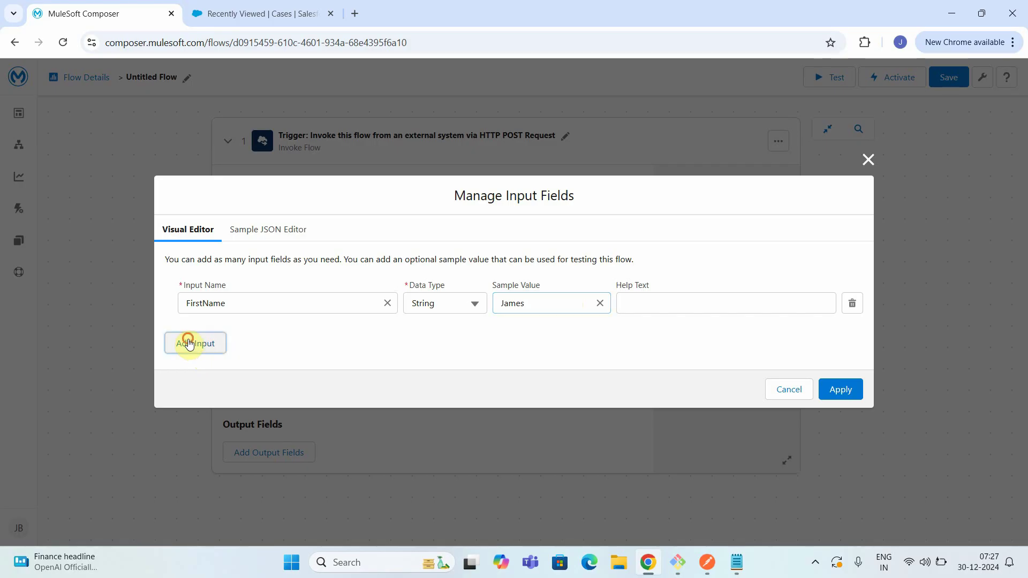
text(LastName)
key(Tab)
key(Tab)
key(Tab)
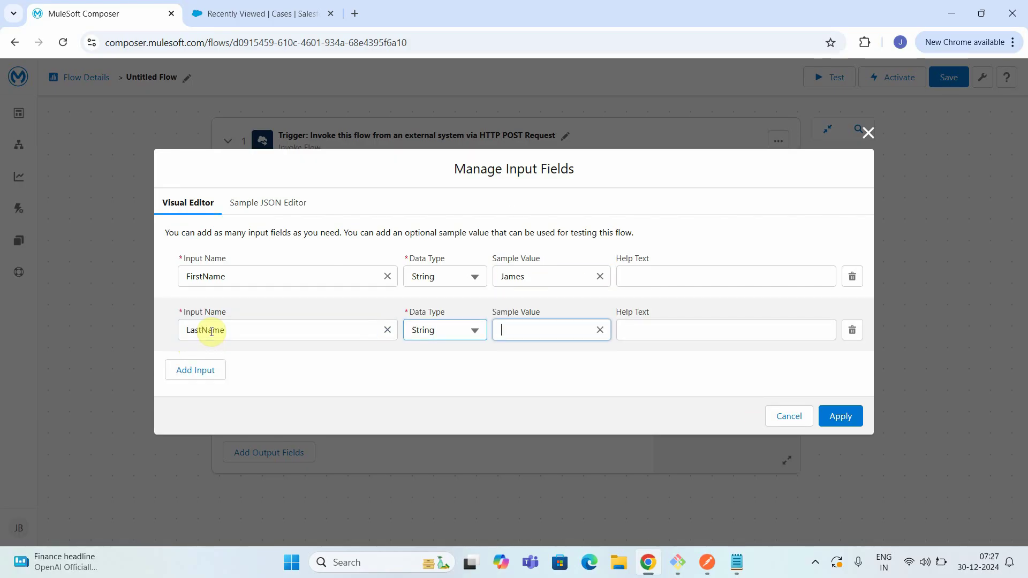
text(John)
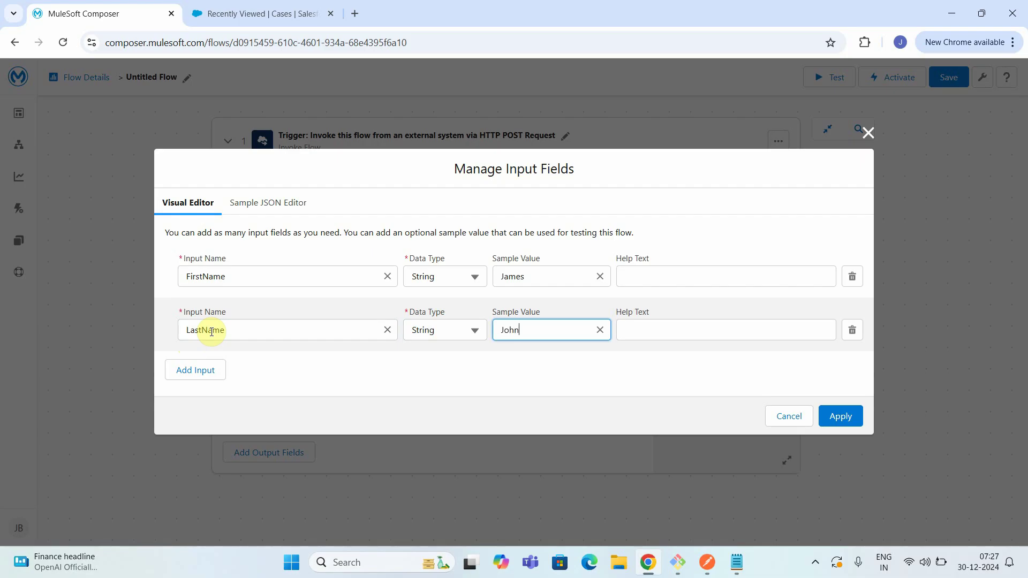
click(839, 417)
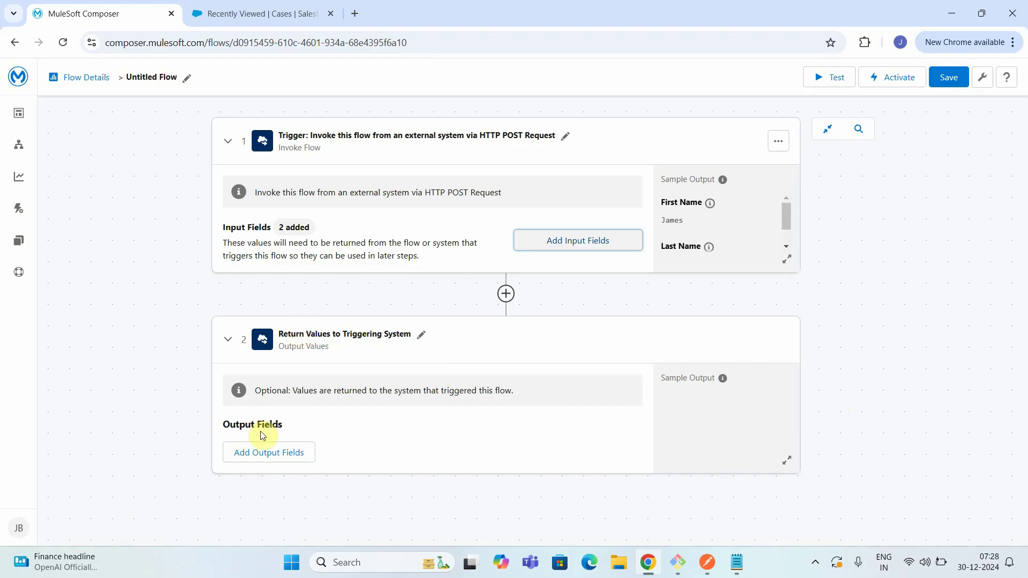
Step: Add a String output field labelled Name to the Return Values to Triggering System step
click(264, 451)
click(254, 295)
text(Name)
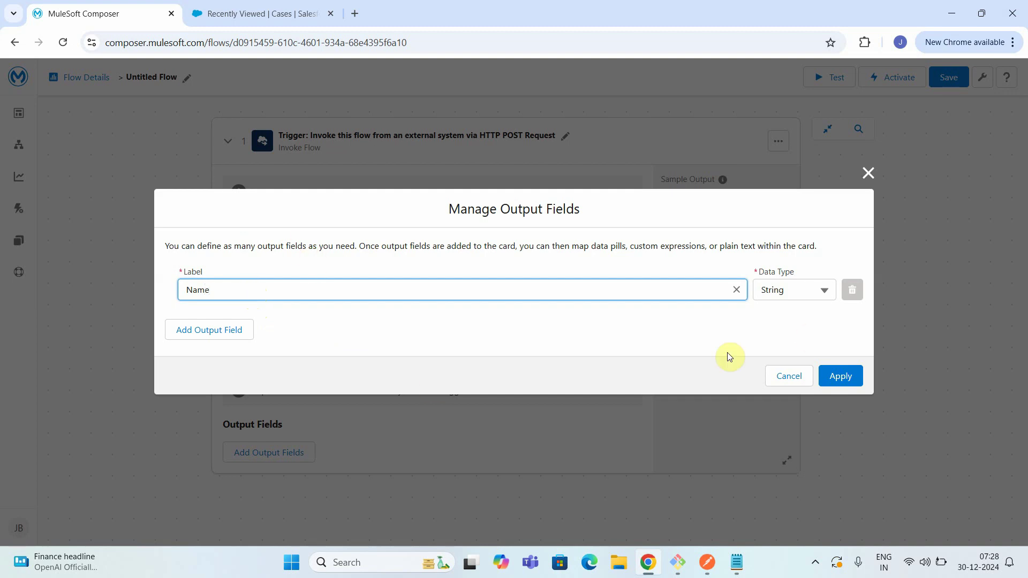
click(840, 381)
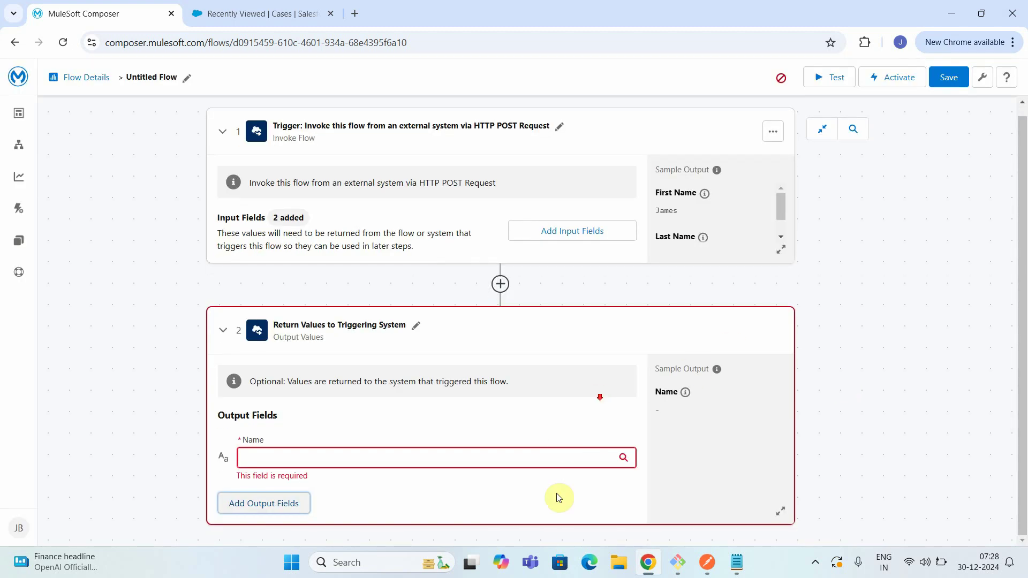
Step: Map the Name output to a custom expression combining the trigger's First Name and Last Name data
click(624, 461)
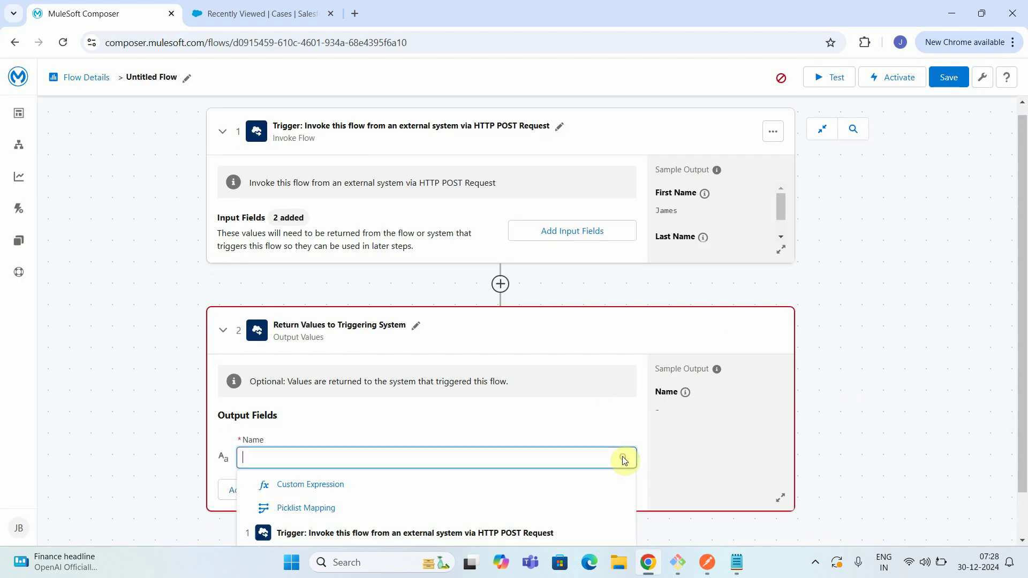
click(327, 343)
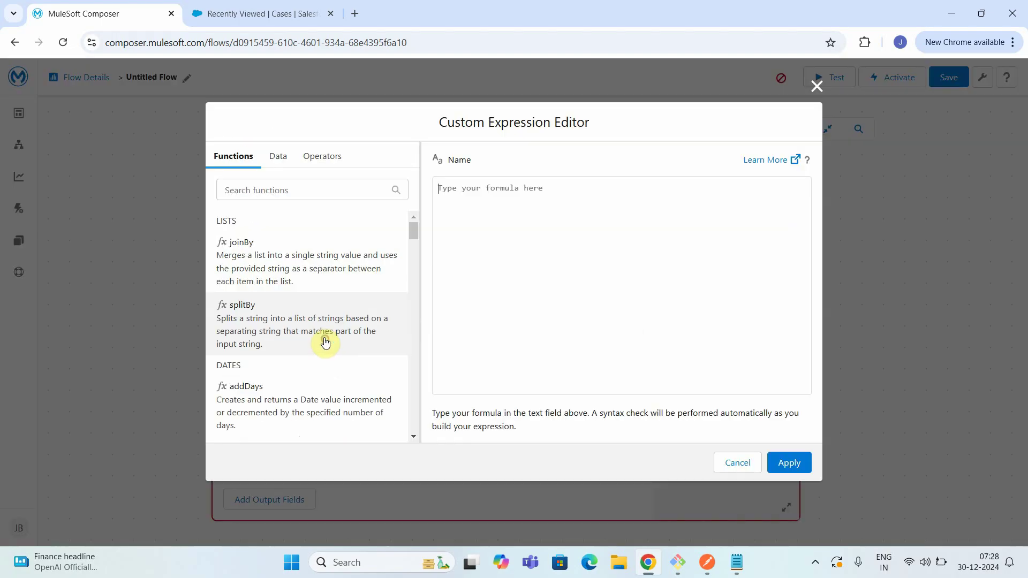
click(280, 159)
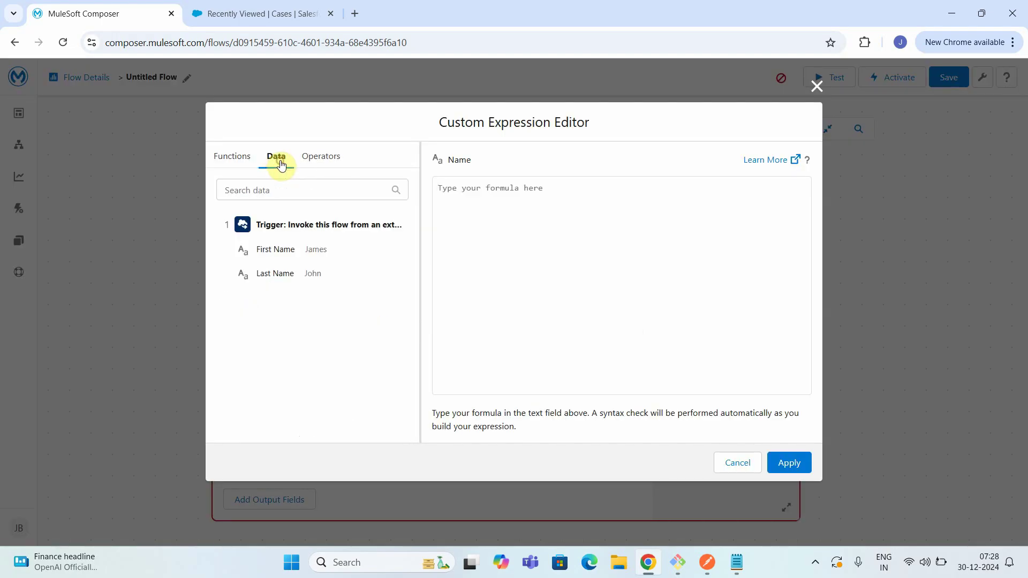
click(285, 250)
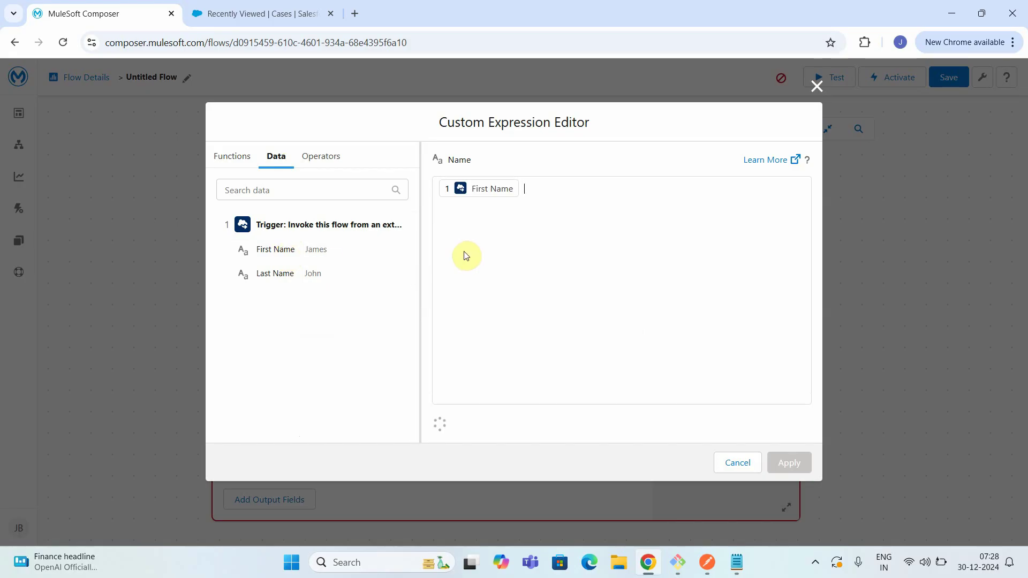
click(283, 274)
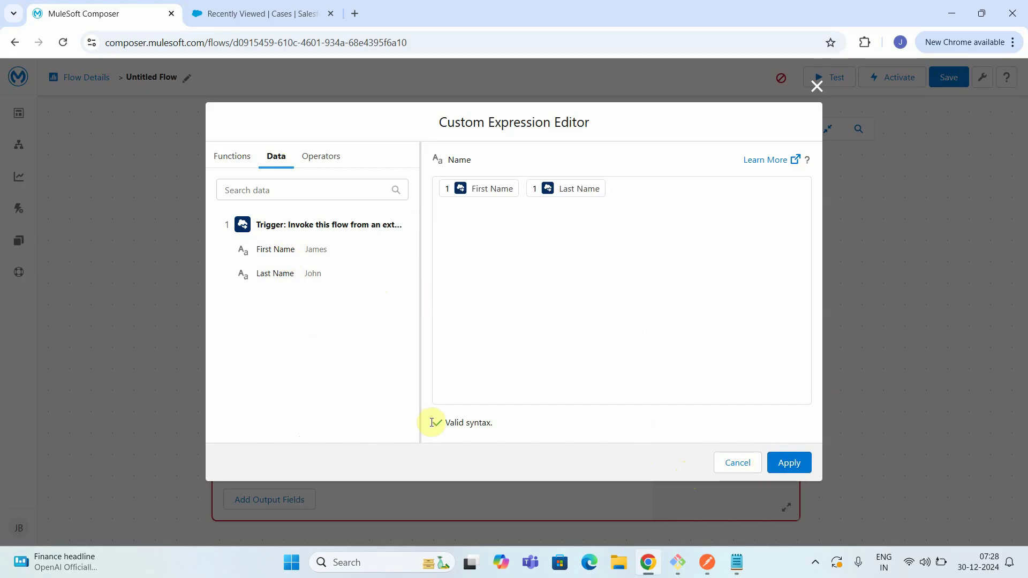
click(790, 461)
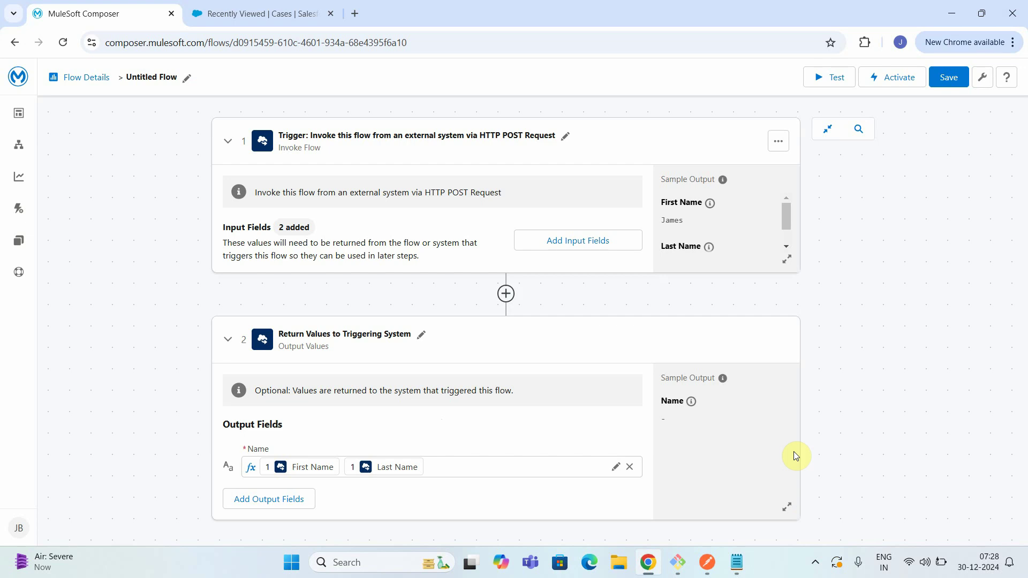
Step: Save the flow under the name Demo Composer Invokable Flow
click(958, 78)
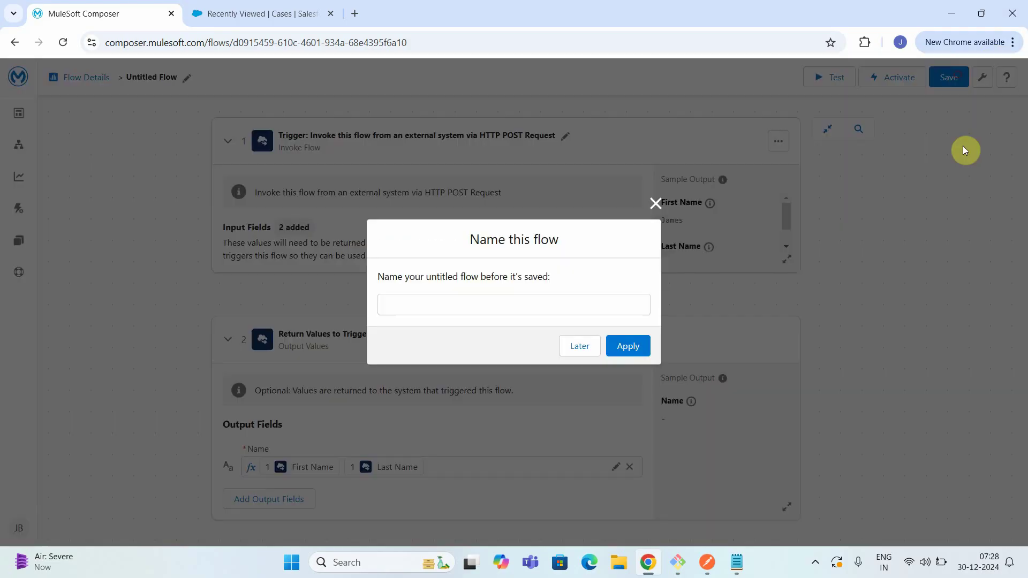
click(498, 309)
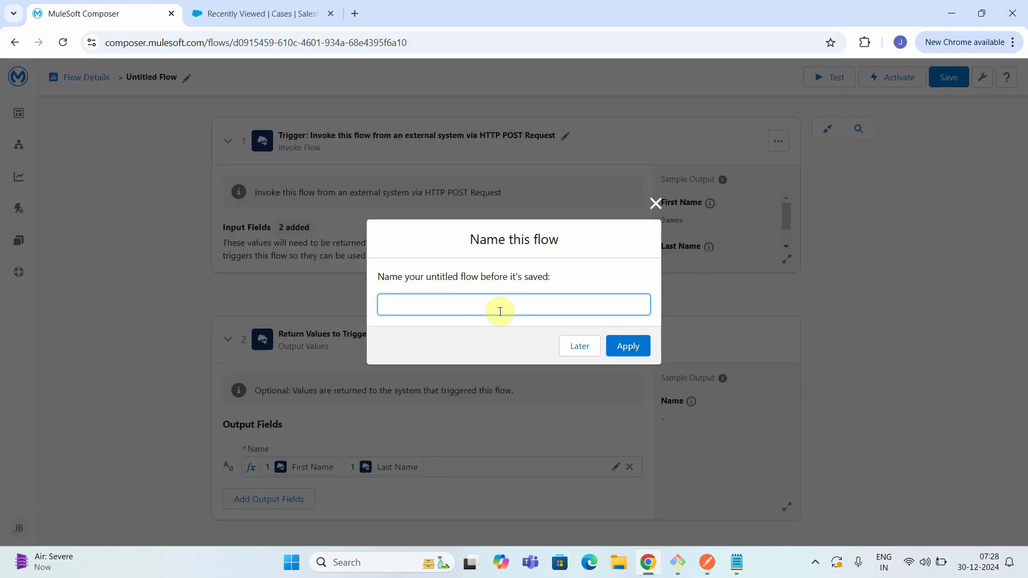
text(Sam)
key(BackSpace)
text(Demo Composer Invokable Flow)
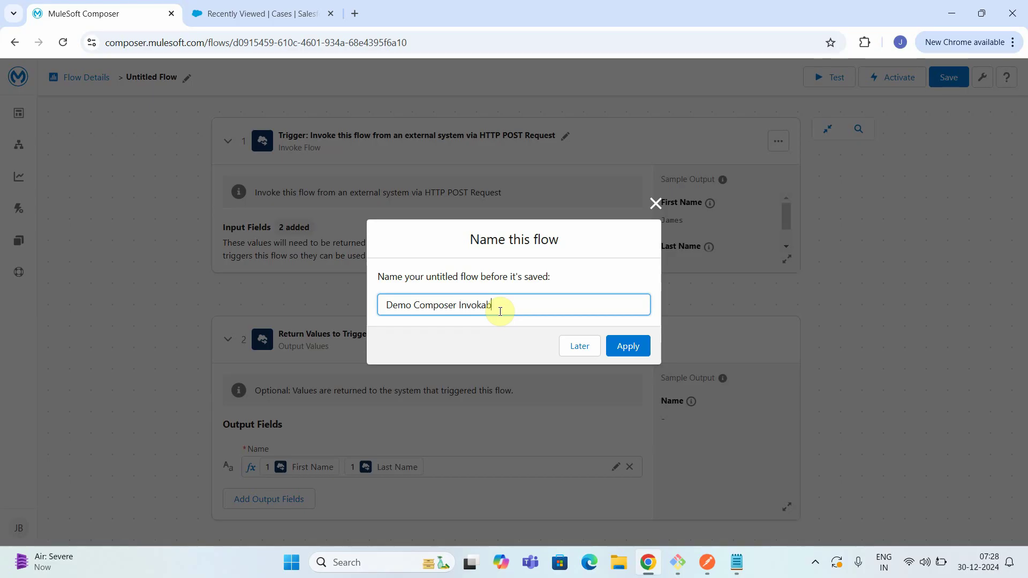
click(629, 347)
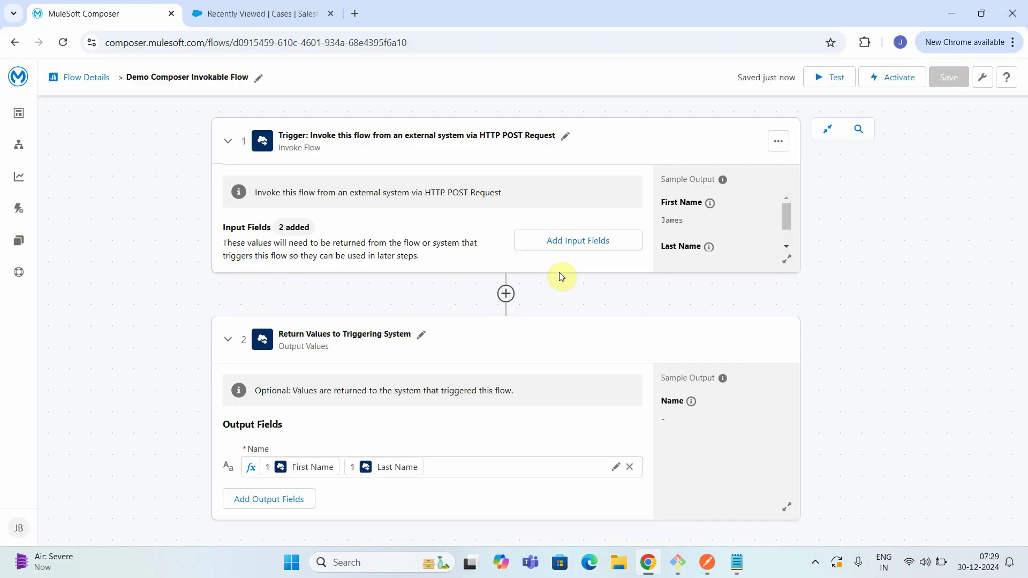
Step: Test the flow with its sample input values and activate it
click(838, 82)
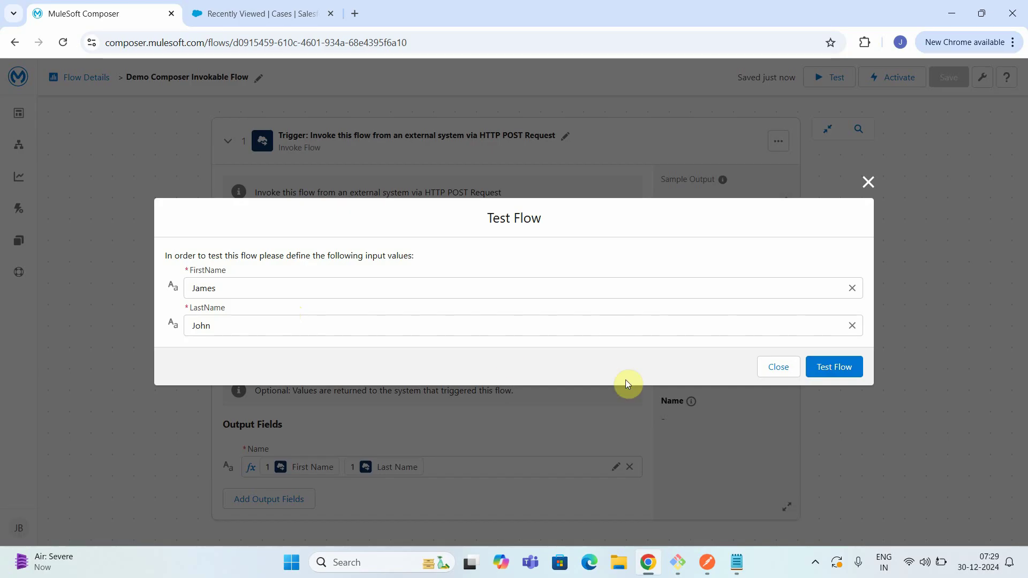
click(821, 367)
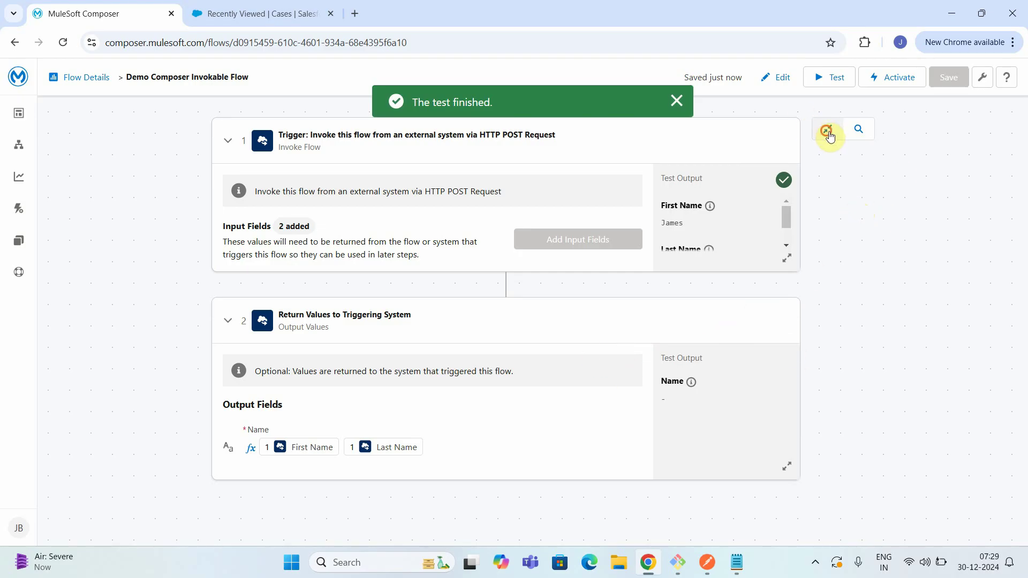
click(829, 131)
click(827, 130)
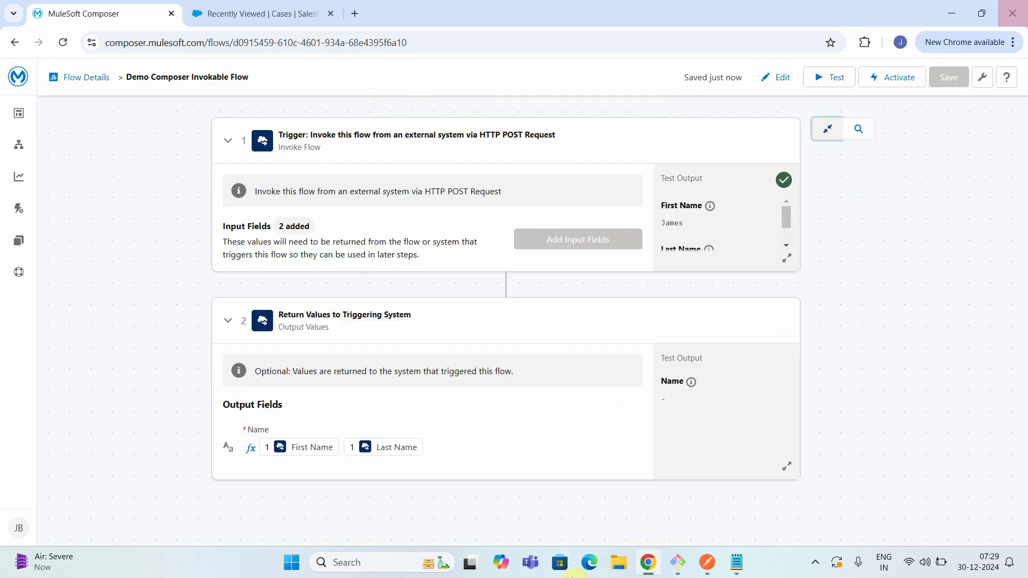
click(891, 79)
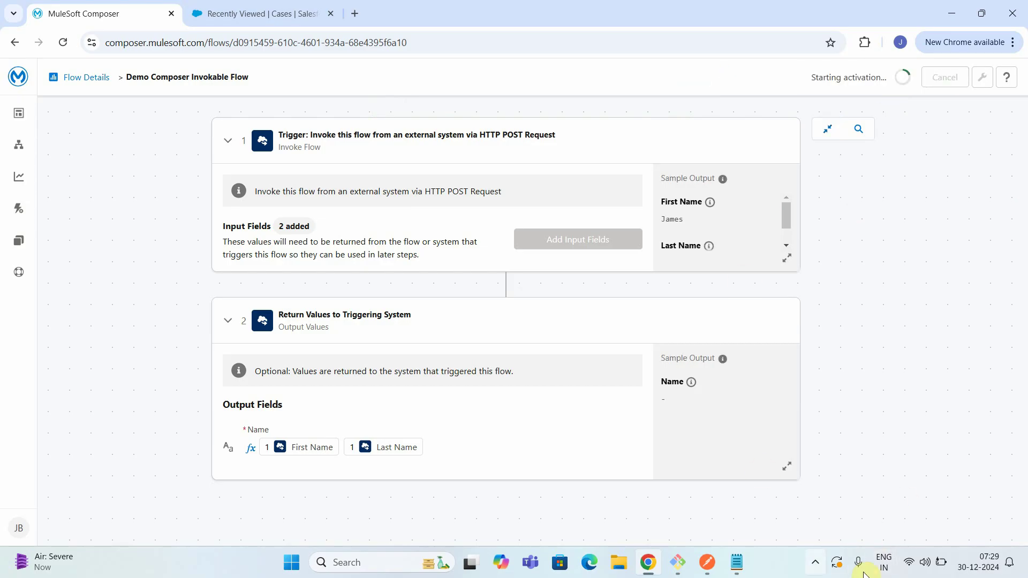
click(816, 562)
right_click(819, 499)
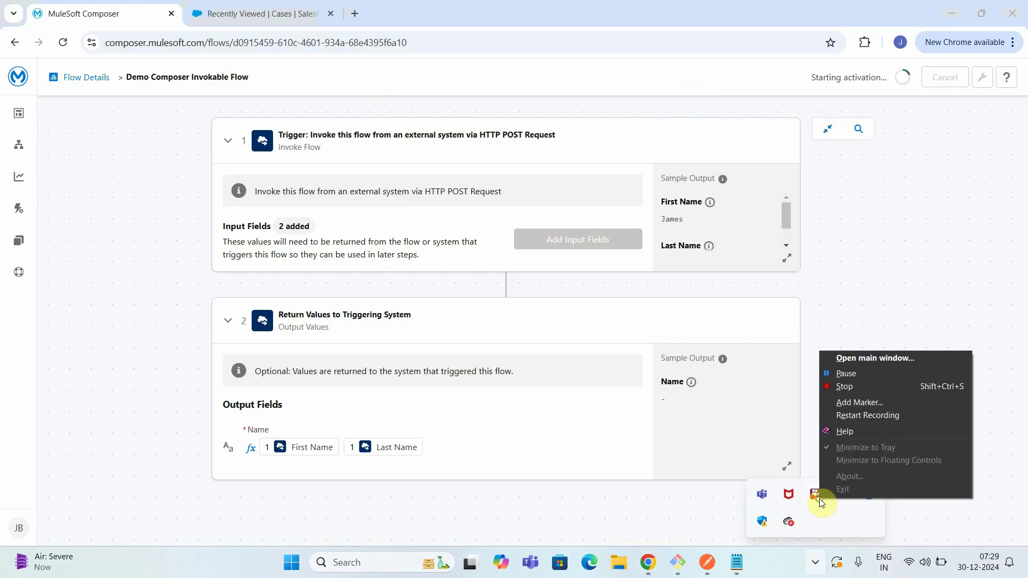
click(871, 373)
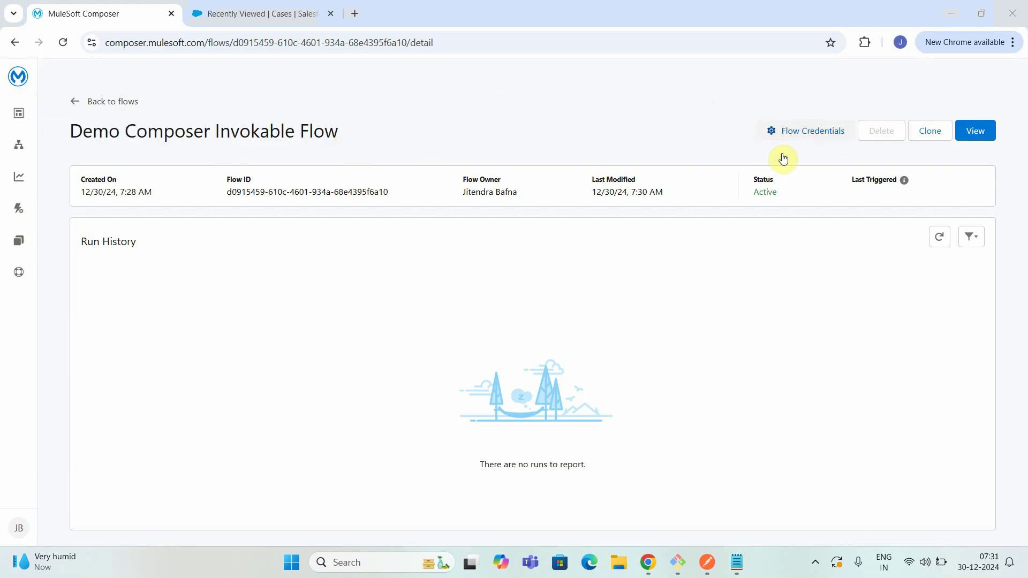
Step: Copy the URL from the flow's credentials and open a new request in Postman
click(814, 133)
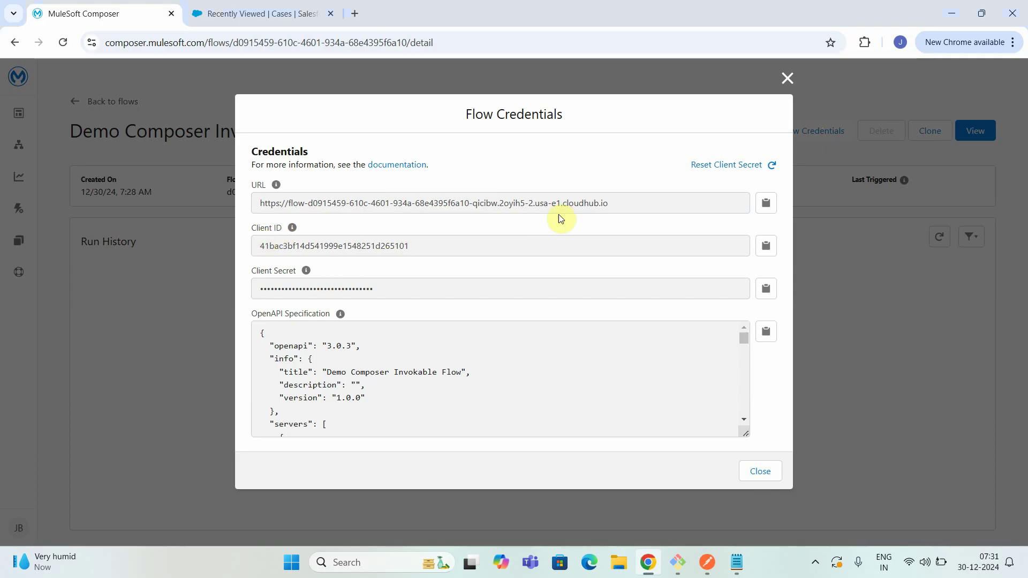
drag(618, 203, 486, 204)
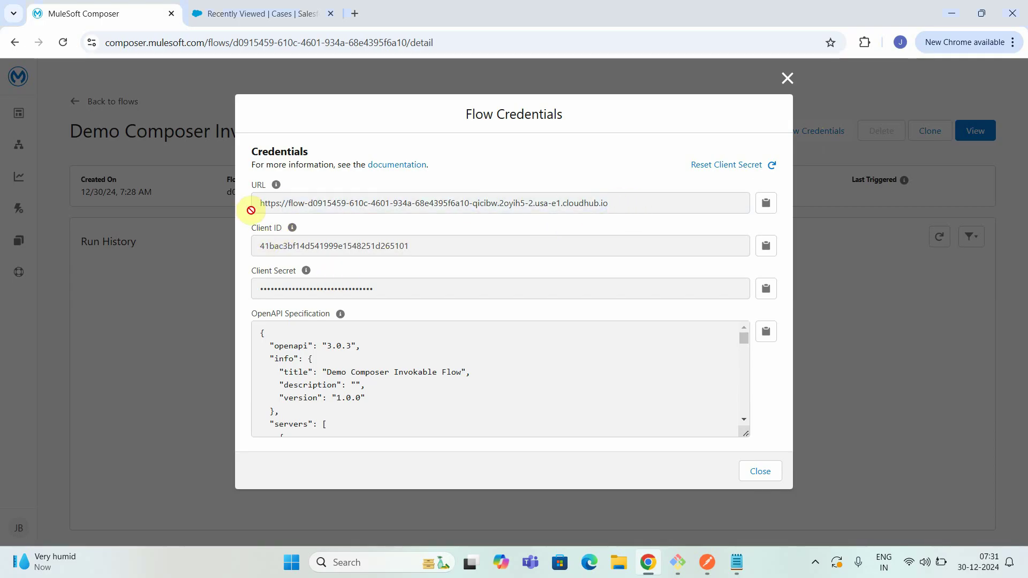
click(765, 203)
click(709, 562)
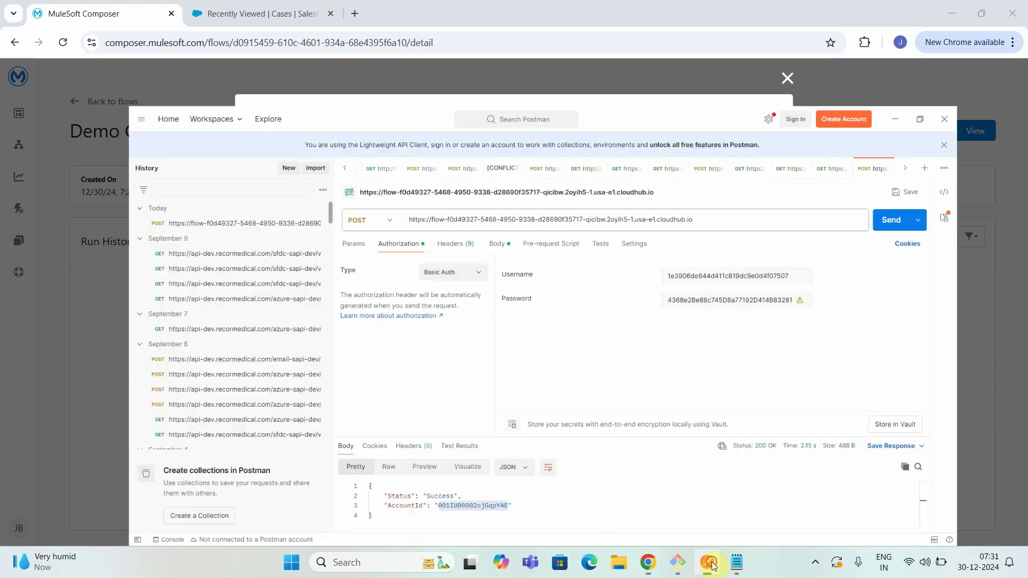
click(988, 77)
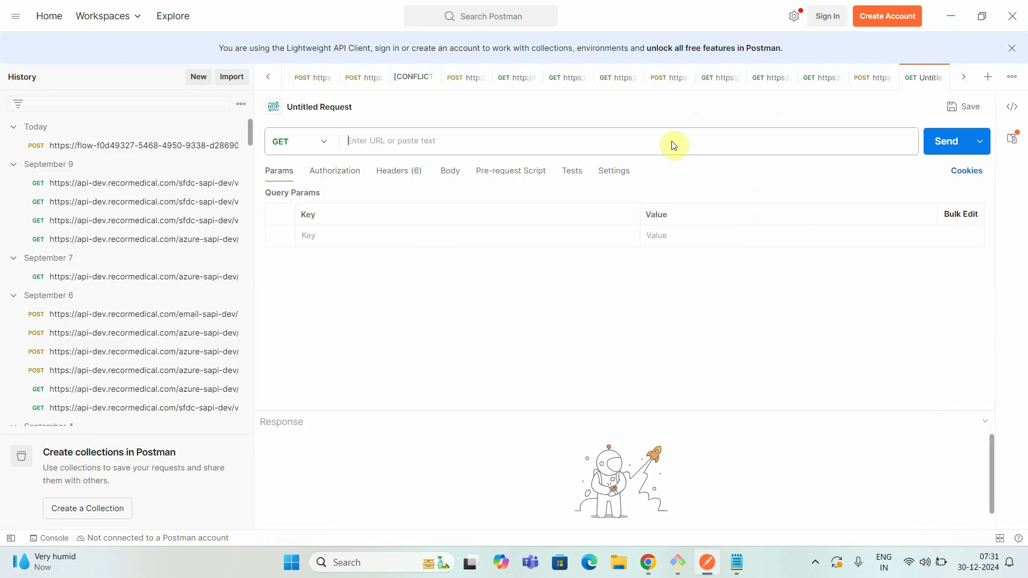
click(466, 144)
text(b)
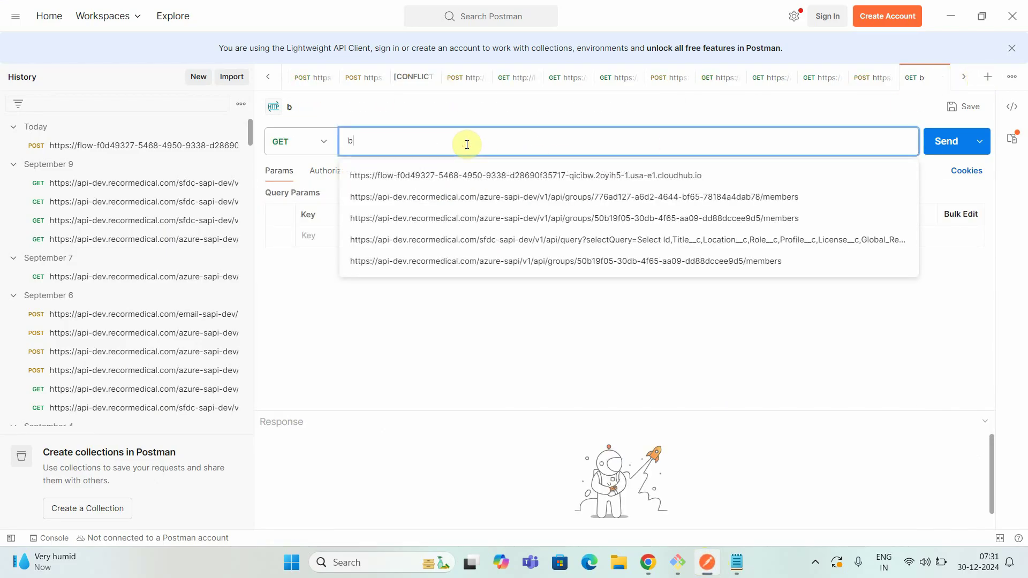
key(BackSpace)
key(ctrl+v)
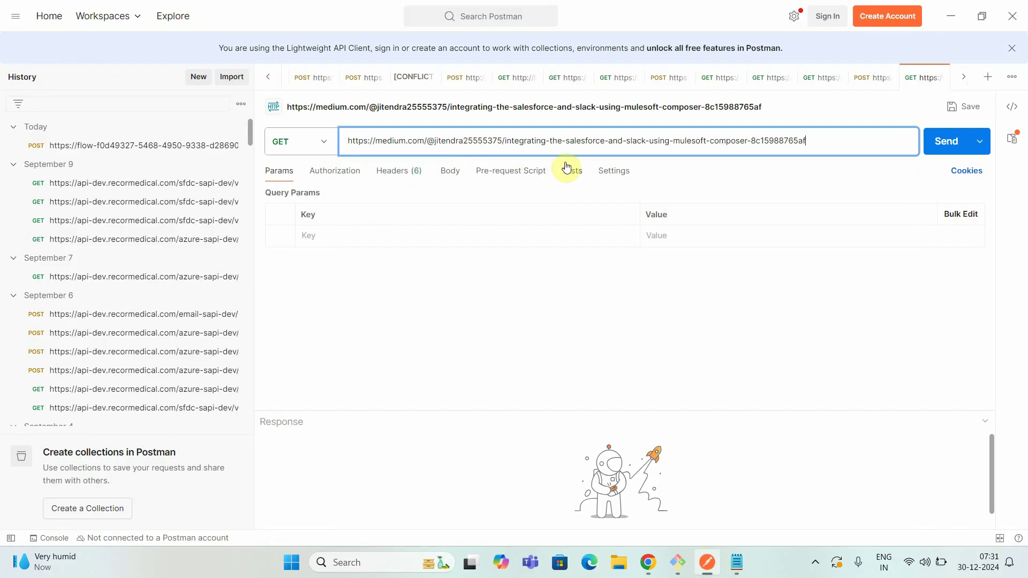
key(ctrl+a)
key(BackSpace)
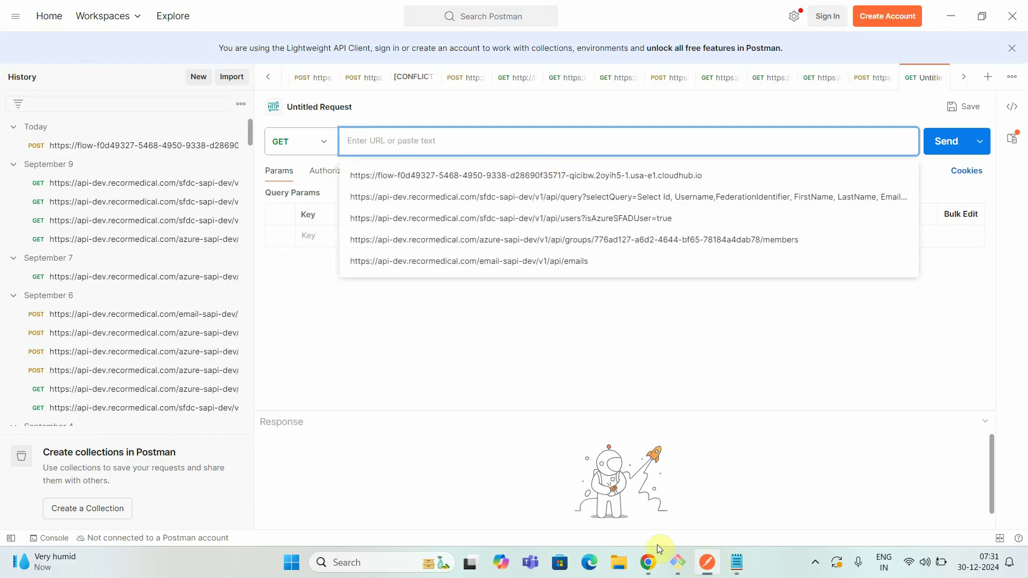
Step: Copy the flow's URL from its credentials into the new Postman request and set the method to POST
click(643, 562)
click(765, 203)
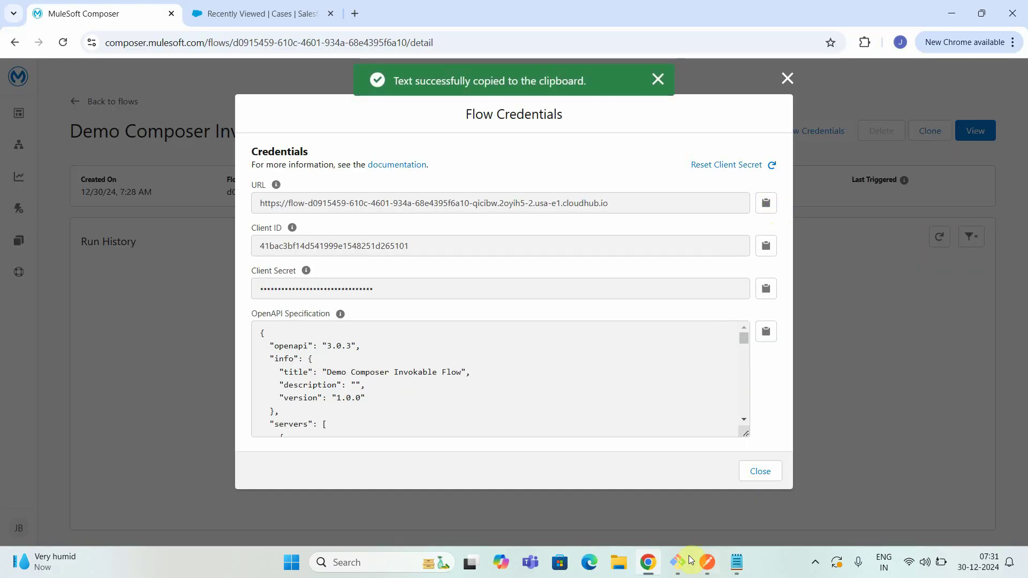
click(707, 562)
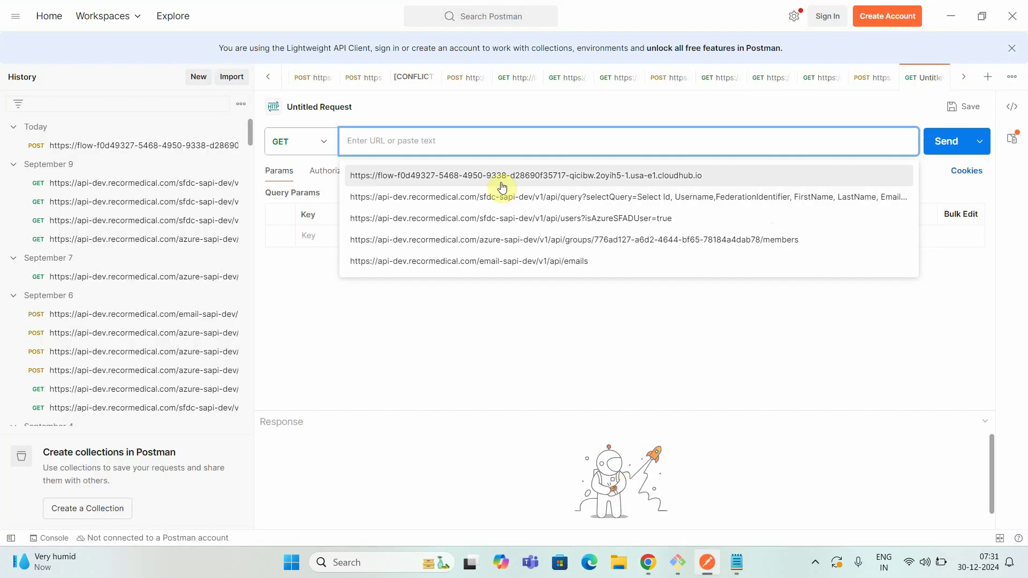
key(ctrl+v)
click(322, 142)
click(291, 204)
Step: Set the request body format to raw JSON
click(447, 172)
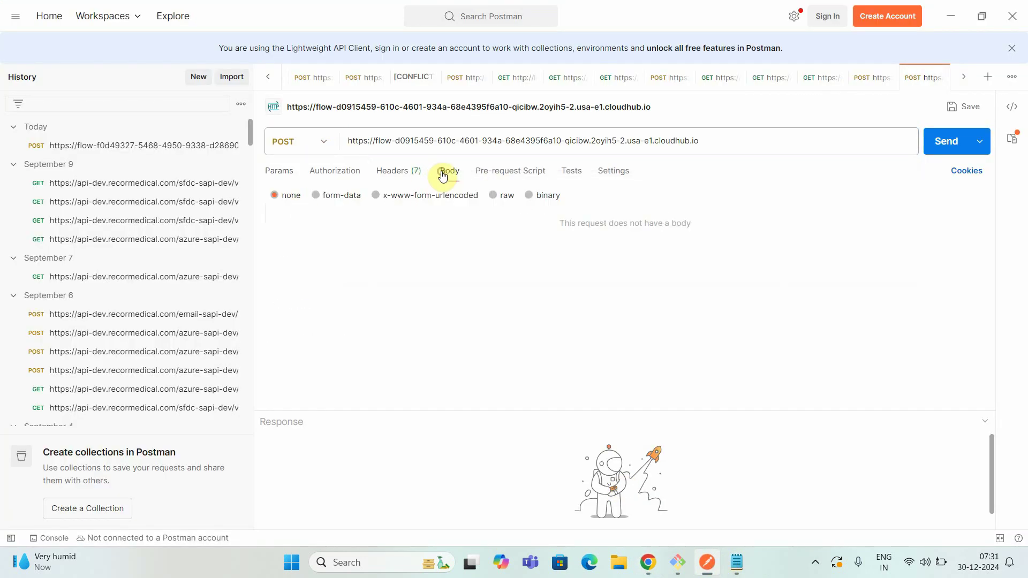
click(491, 196)
click(587, 195)
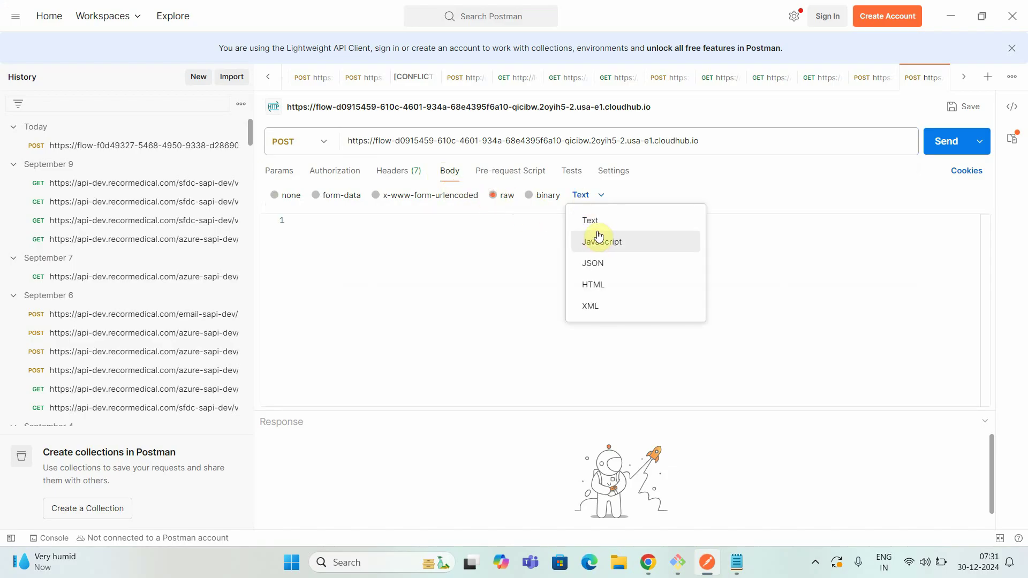
click(595, 264)
Step: Write a JSON body with the keys FirstName and LastName, each holding a sample name
click(430, 260)
text({)
key(Return)
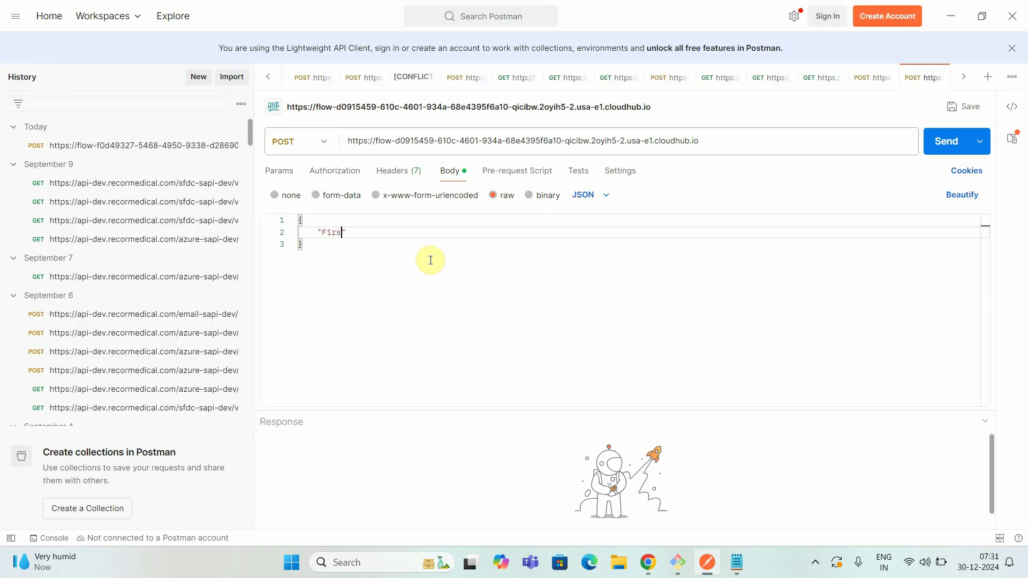
text("FirstName": "James",)
key(Return)
text(")
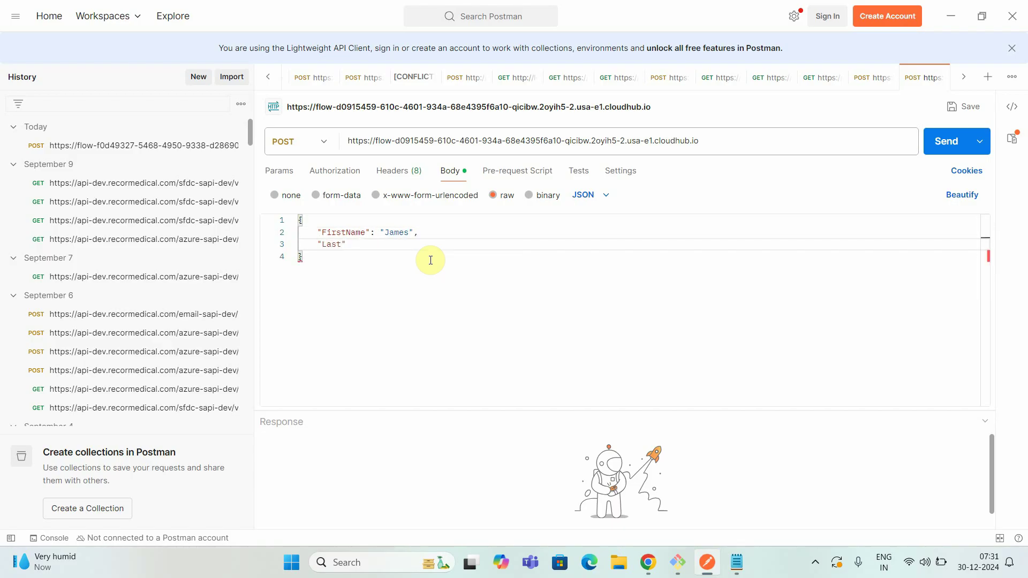
text(LastName": "Jim)
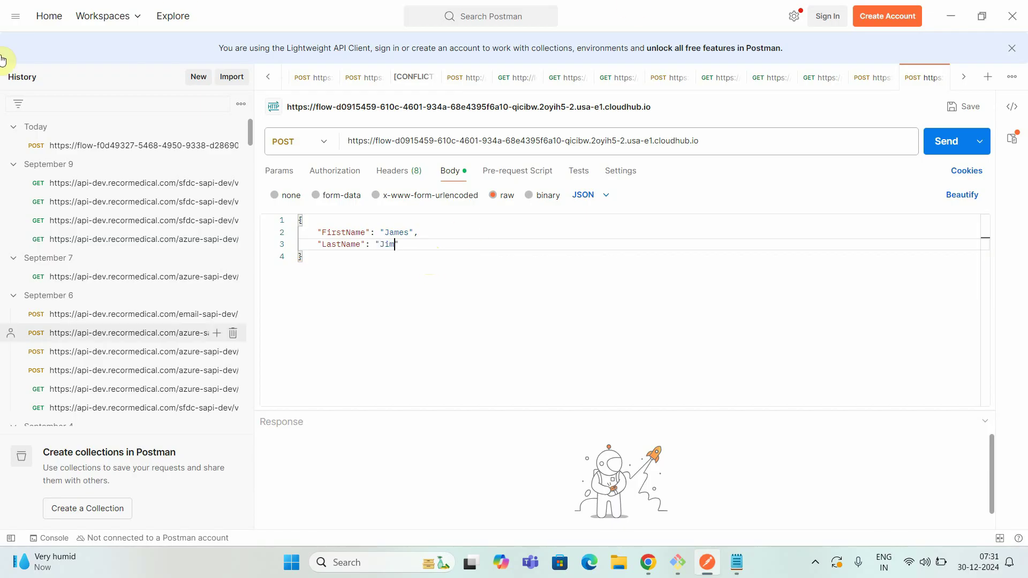
Step: Set the request's authorization type to Basic Auth
click(405, 171)
click(337, 171)
click(402, 206)
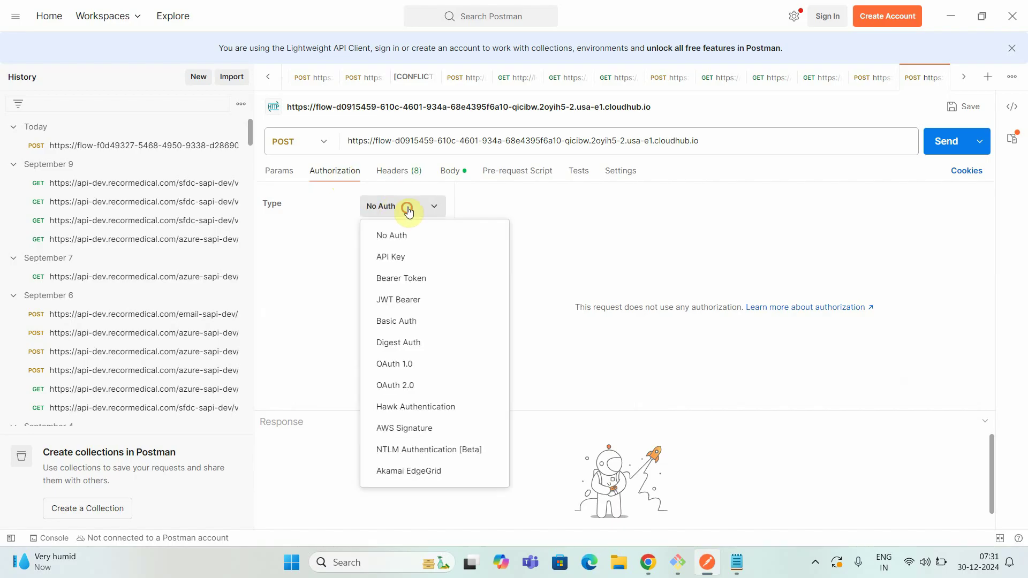
click(396, 321)
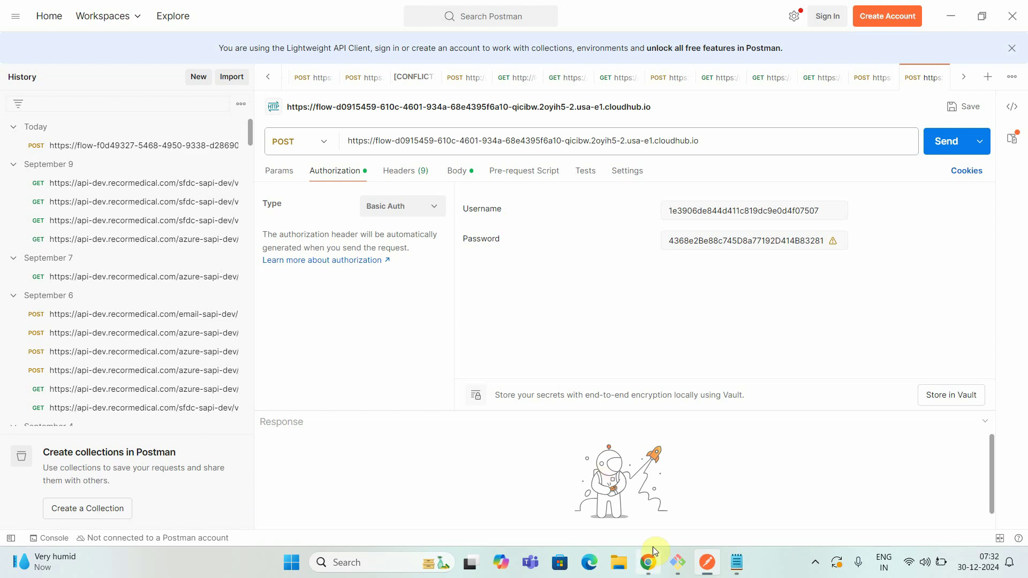
Step: Copy the client ID from the flow credentials in Composer and paste it over the Basic Auth username in Postman
mouse_move(647, 560)
click(647, 499)
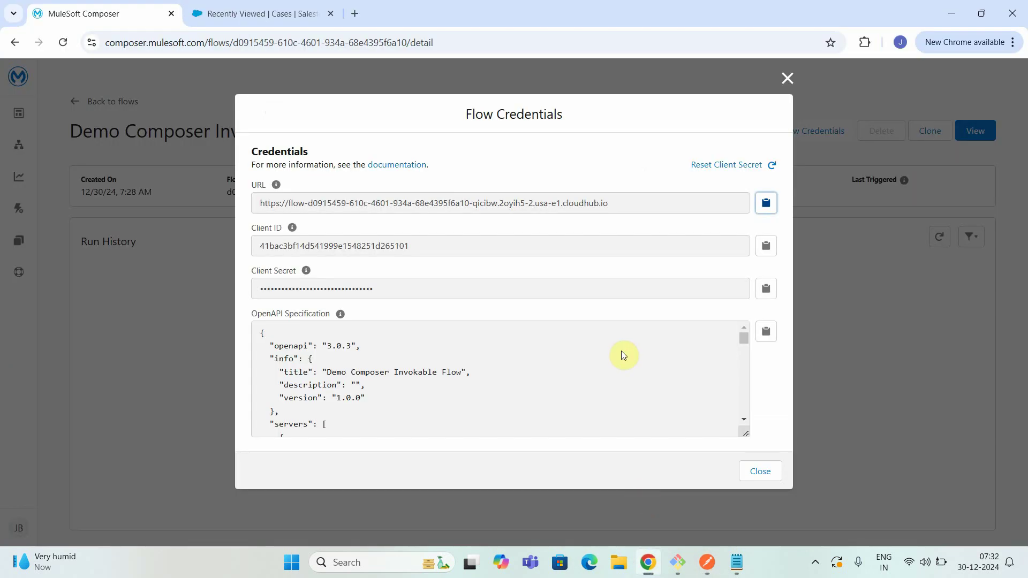
click(765, 245)
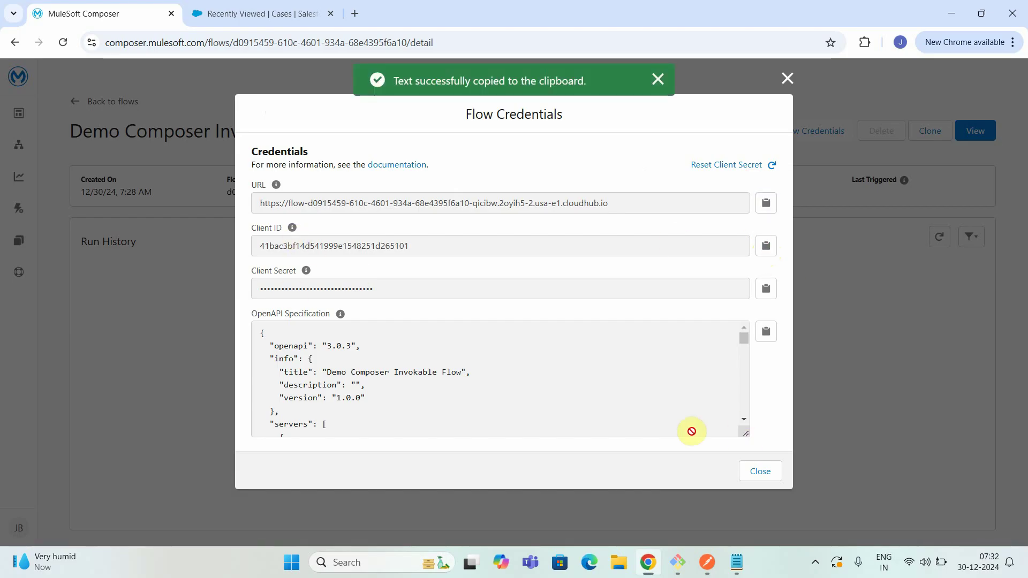
click(705, 561)
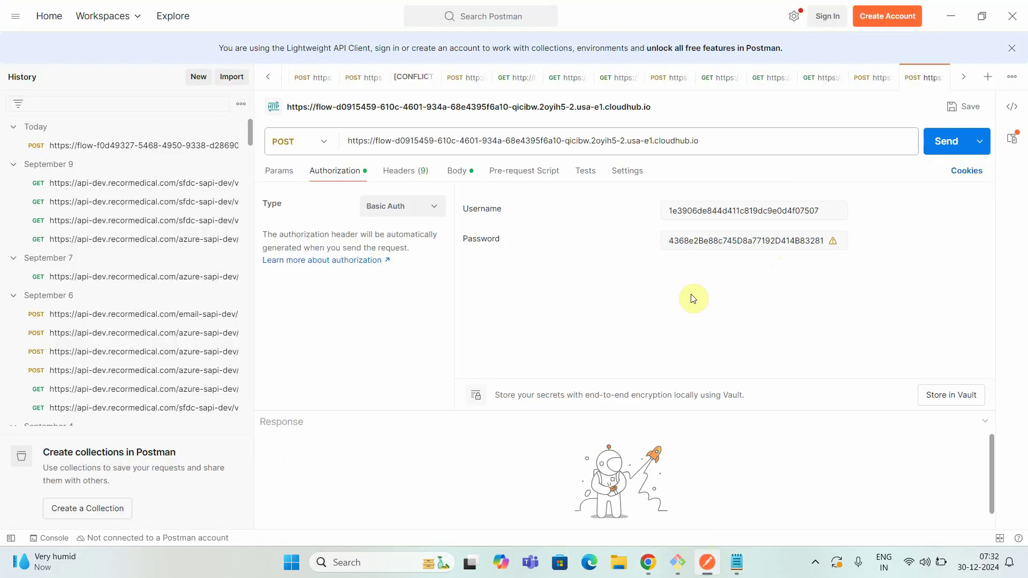
double_click(726, 214)
key(ctrl+v)
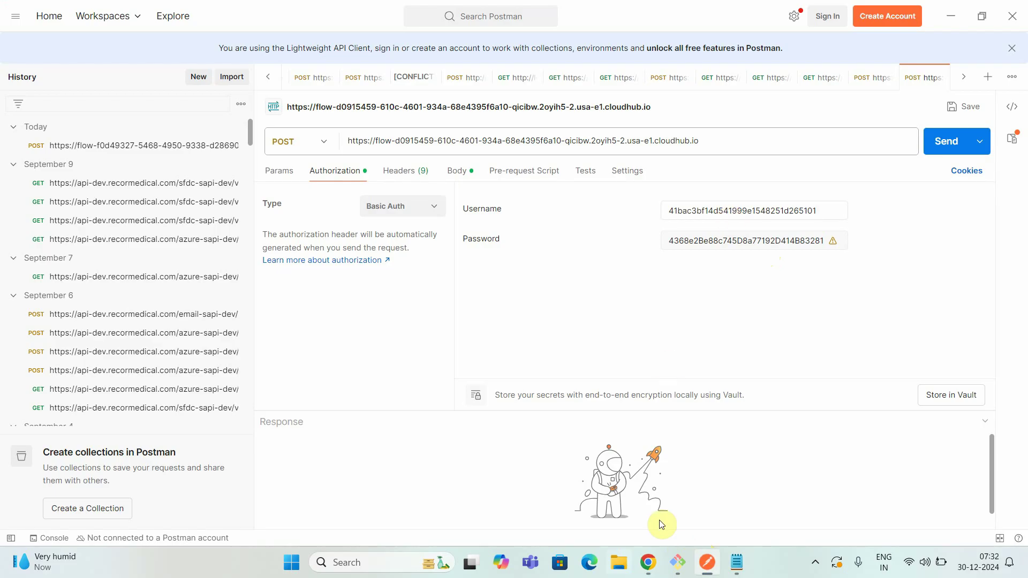
Step: Copy the client secret from the flow credentials over the Basic Auth password in Postman and send the request
mouse_move(660, 568)
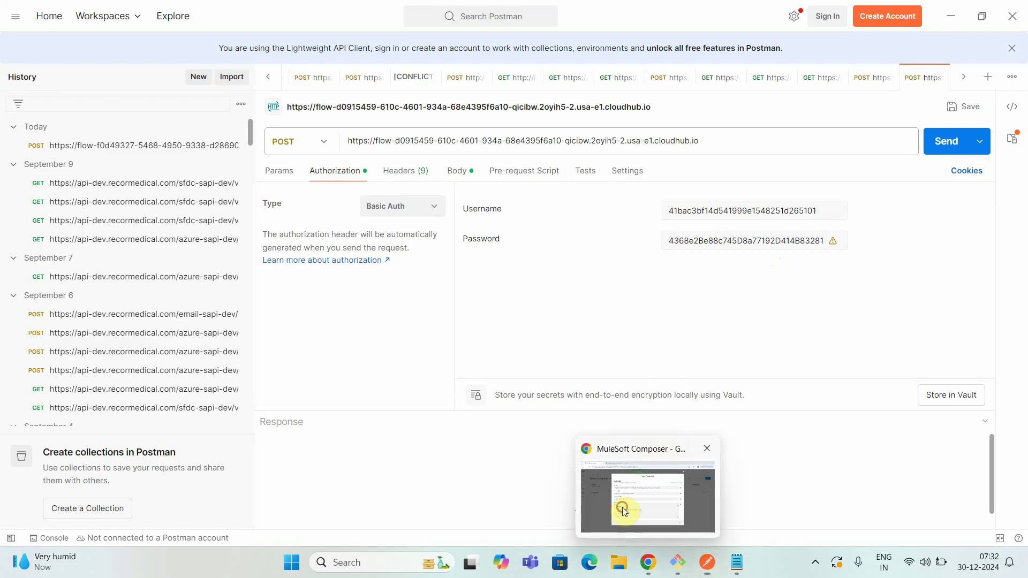
click(589, 509)
click(765, 289)
click(707, 563)
click(724, 243)
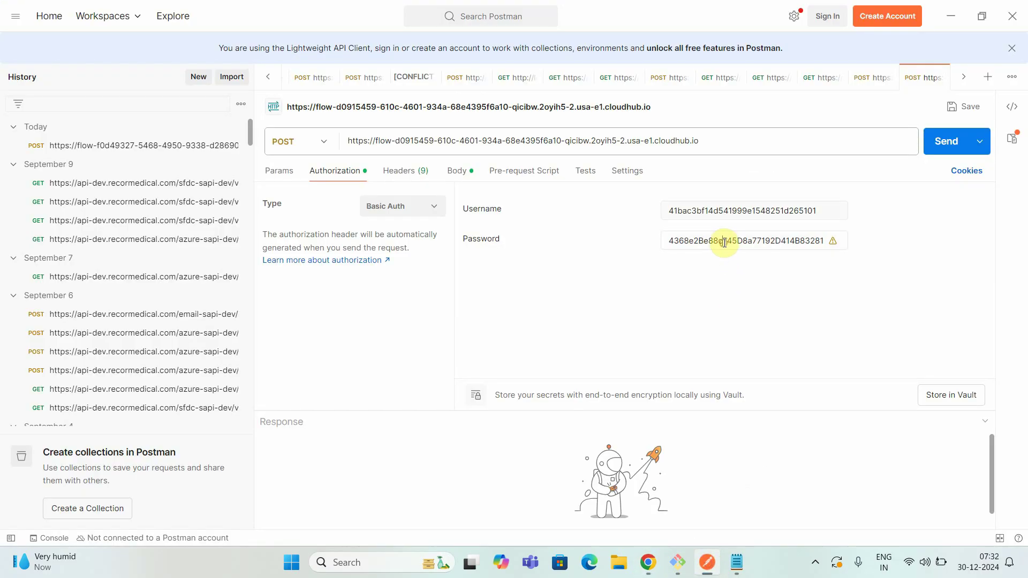
double_click(724, 242)
key(ctrl+v)
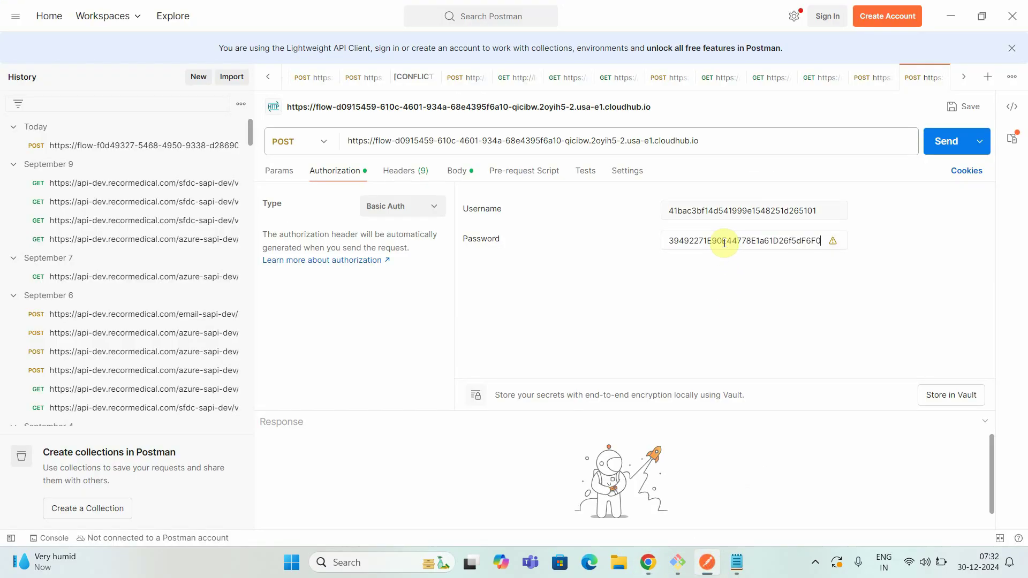
click(947, 153)
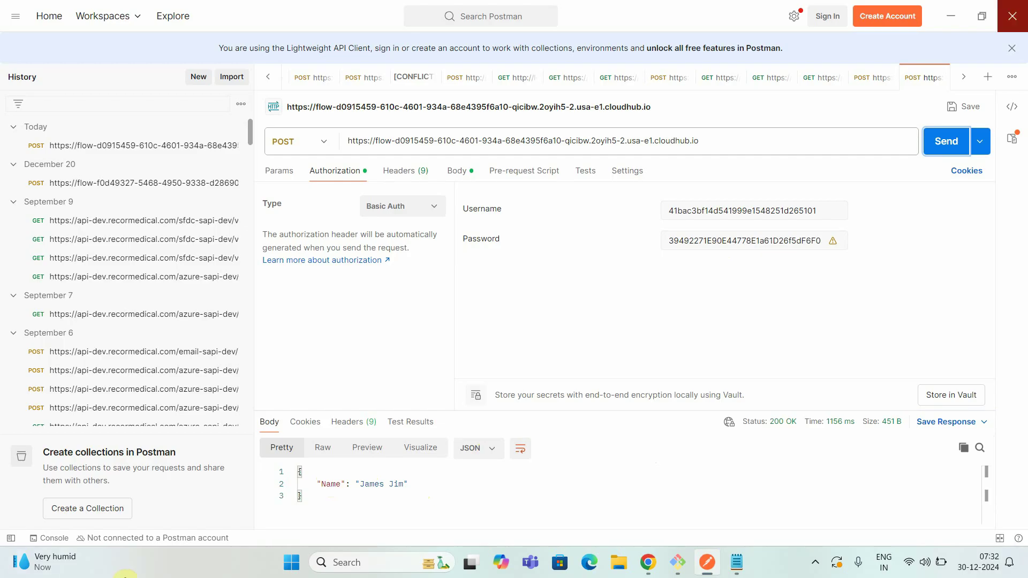
Step: Switch to the Salesforce org in the browser and open Setup for the current app
click(951, 15)
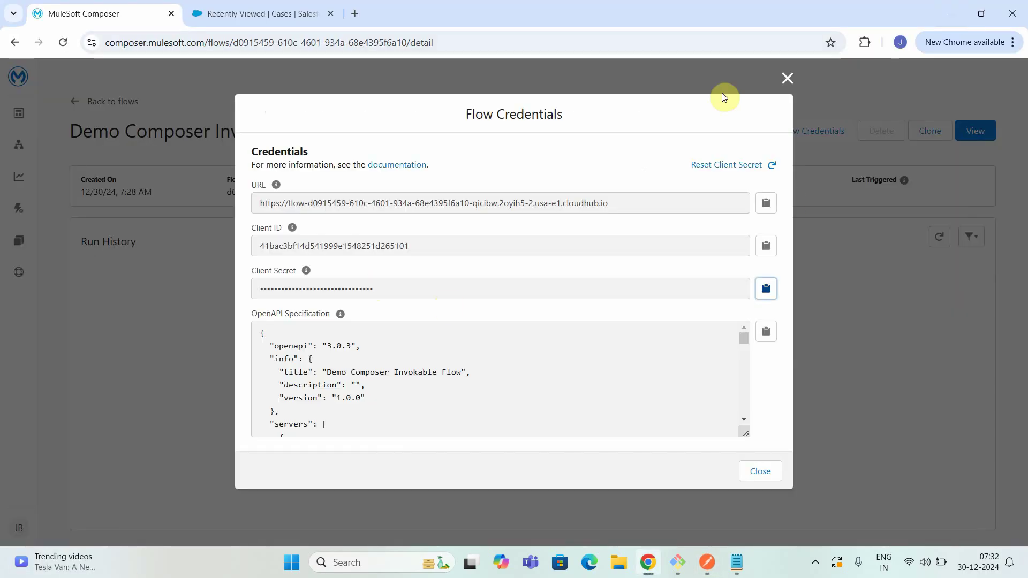
click(277, 6)
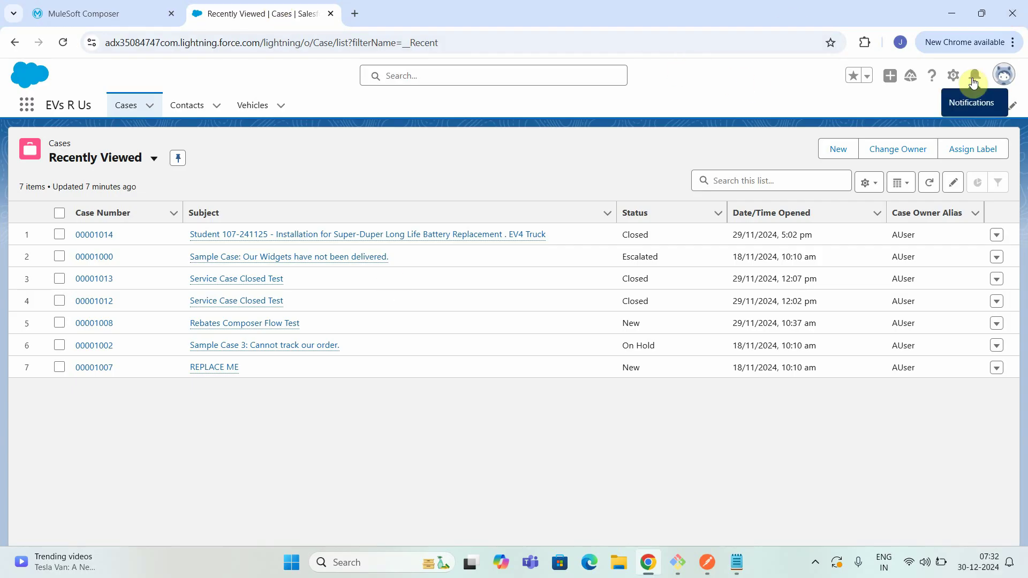
click(953, 78)
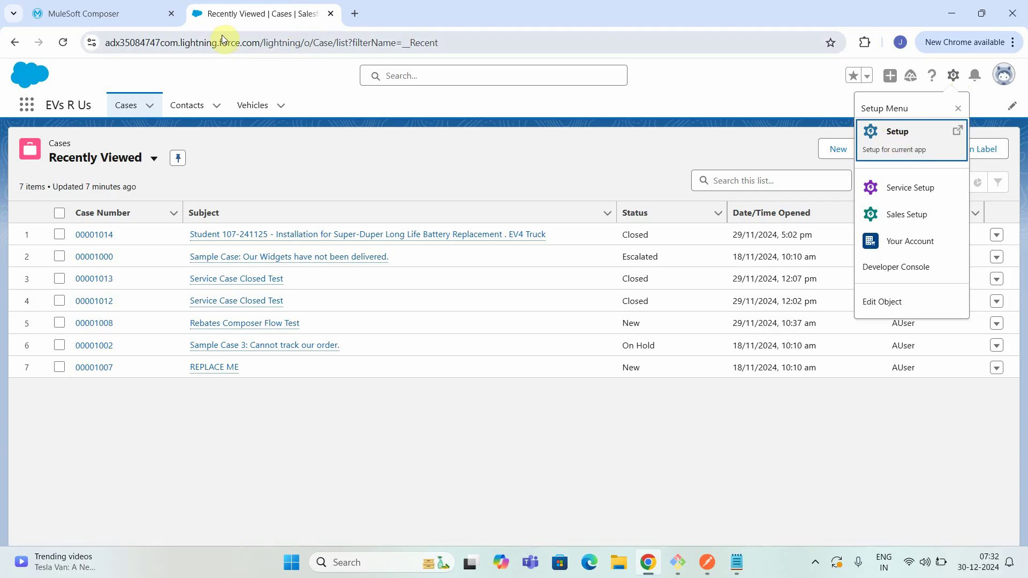
click(888, 144)
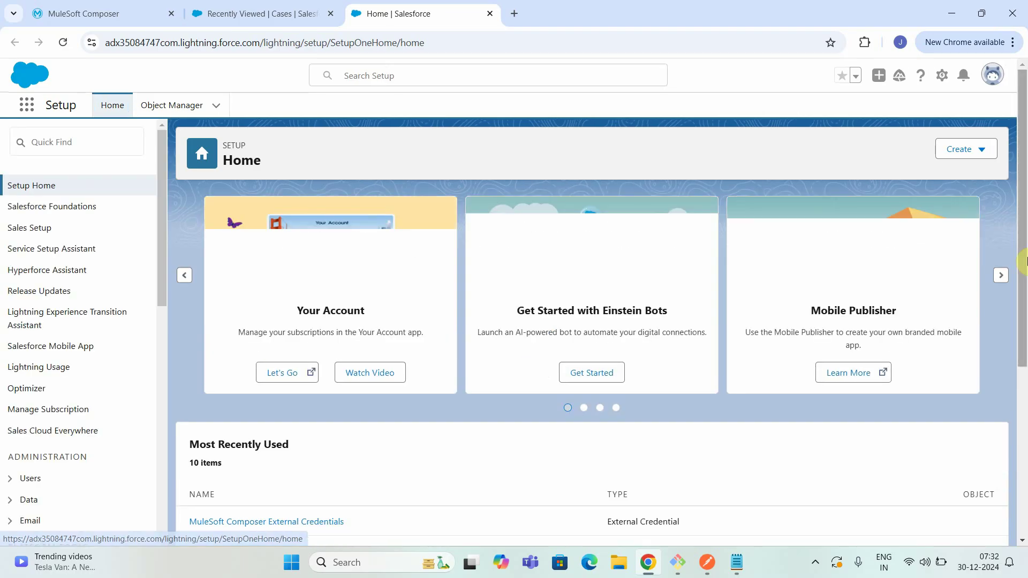
Step: Search Setup for "named" and open the Named Credentials page
click(61, 143)
text(name)
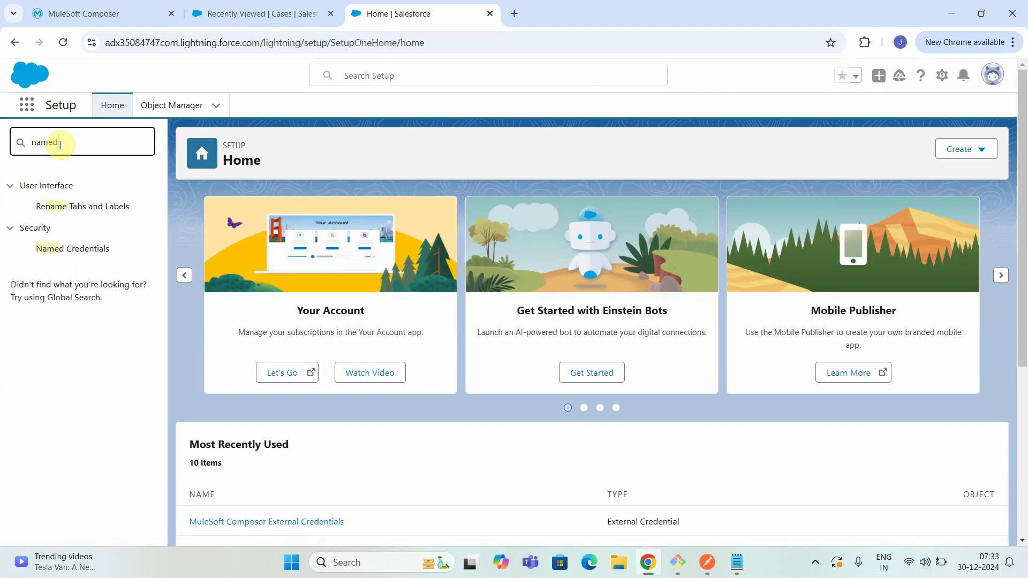
text(d)
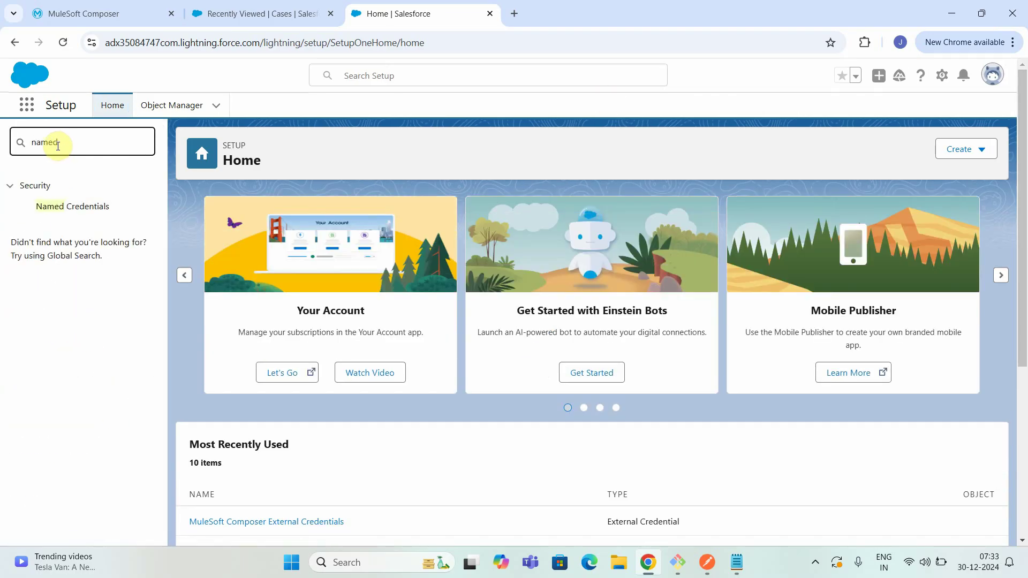
click(73, 212)
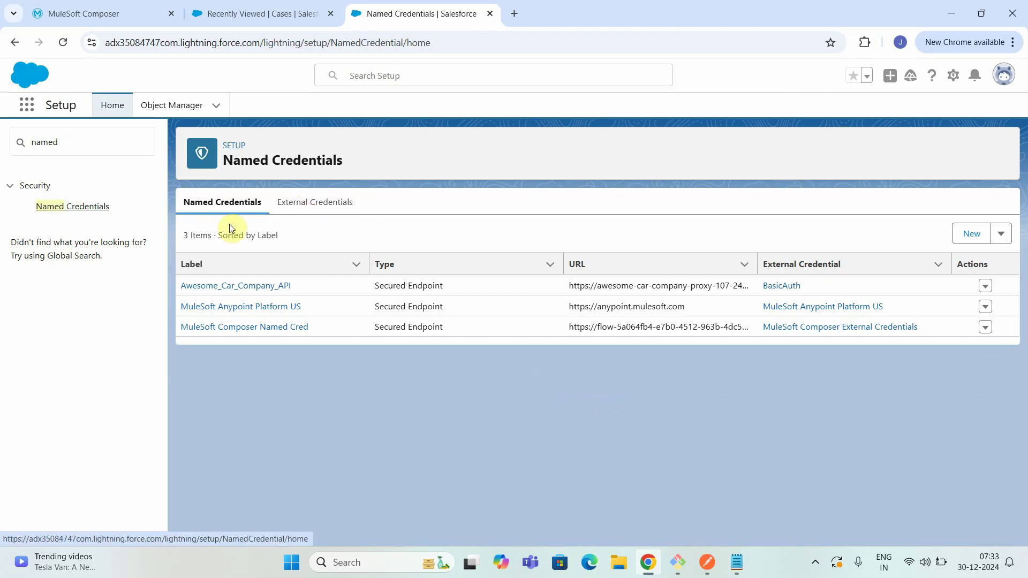
Step: Start a new external credential and label it Composer External Auth
click(307, 206)
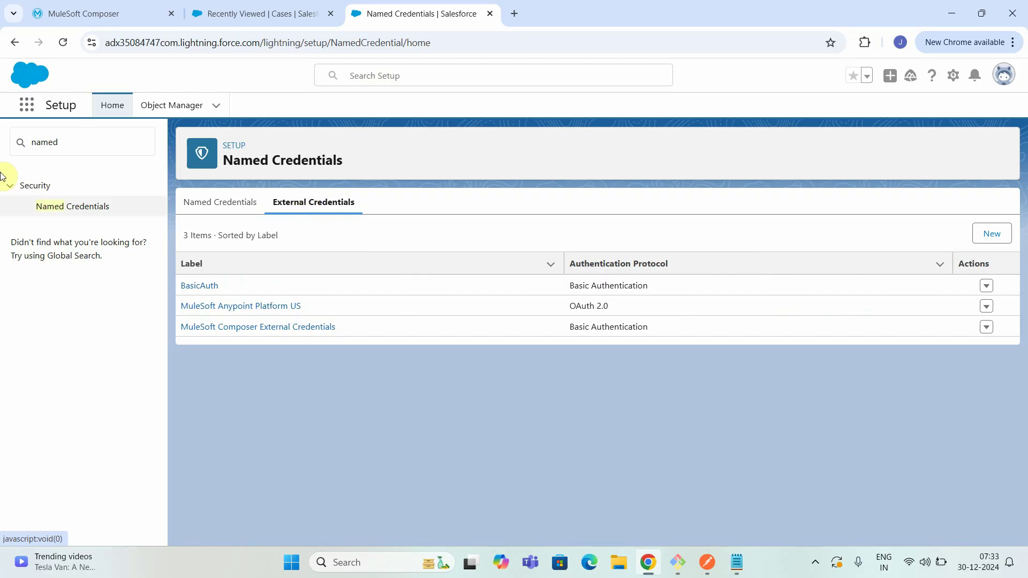
click(992, 236)
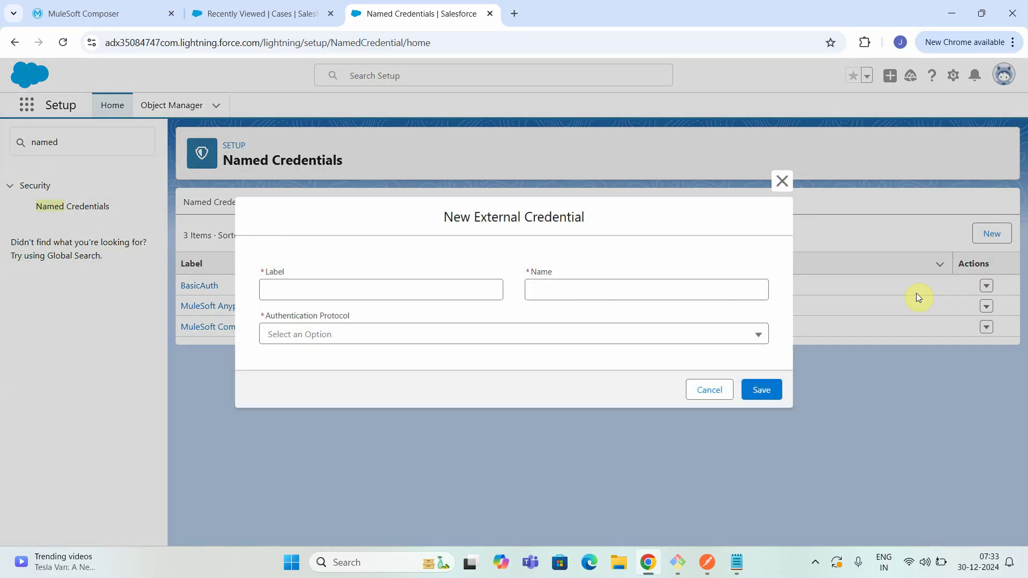
click(397, 286)
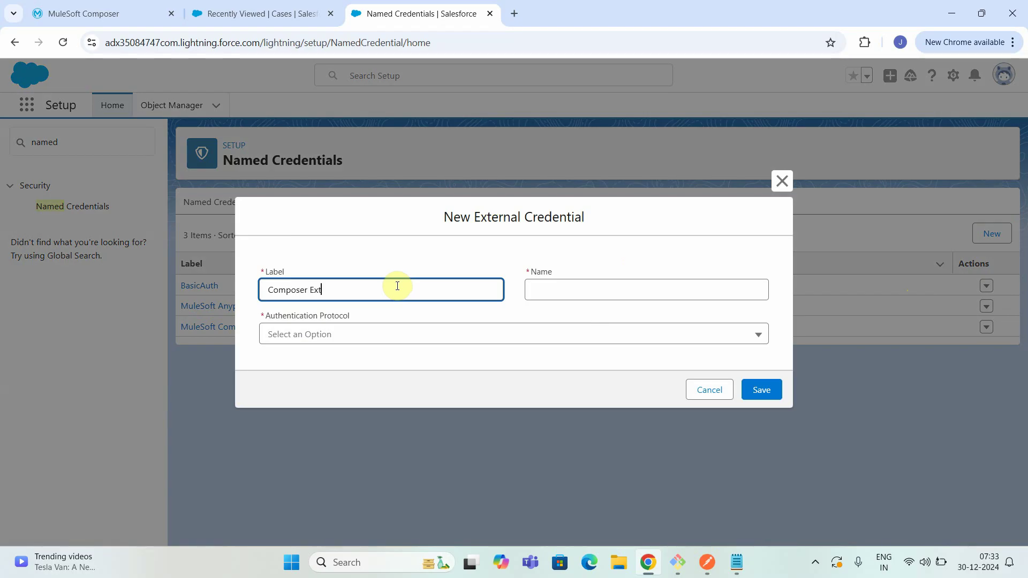
text(th)
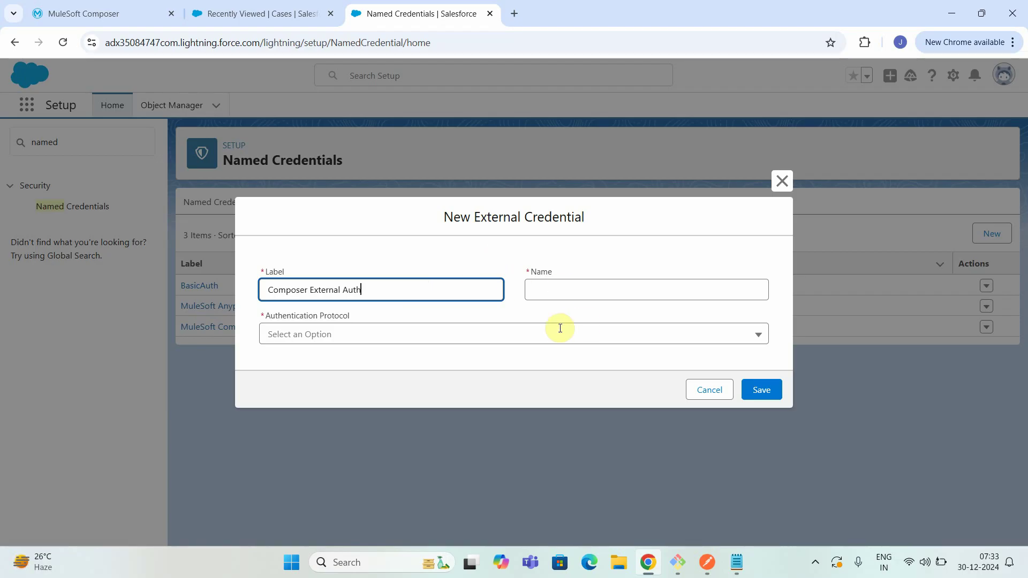
Step: Reuse the label text as the external credential's name, with underscores instead of spaces: Composer_External_Auth
drag(426, 291, 184, 294)
text(c)
click(581, 285)
key(ctrl+z)
key(ctrl+c)
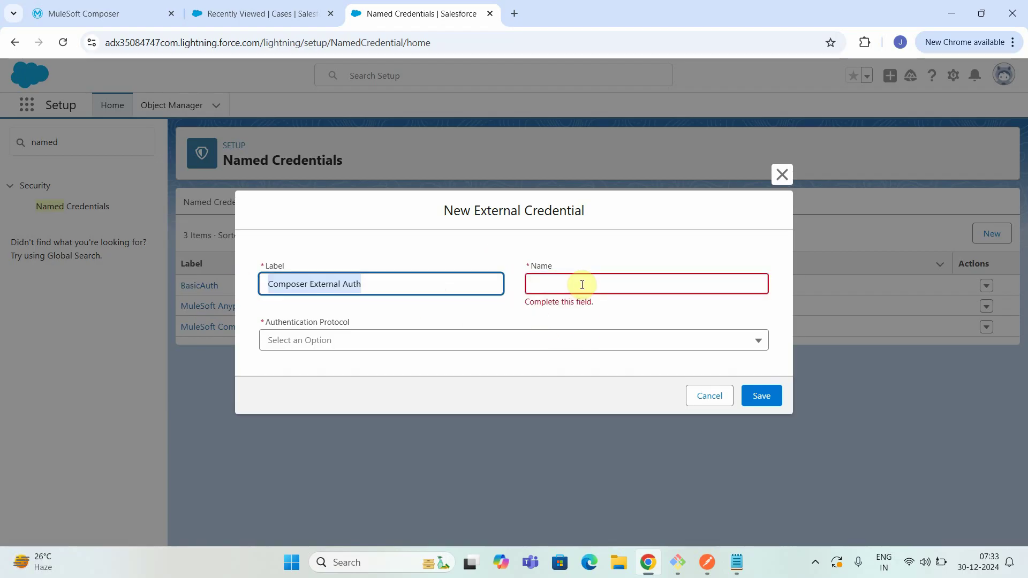
click(543, 285)
key(ctrl+v)
click(574, 284)
key(BackSpace)
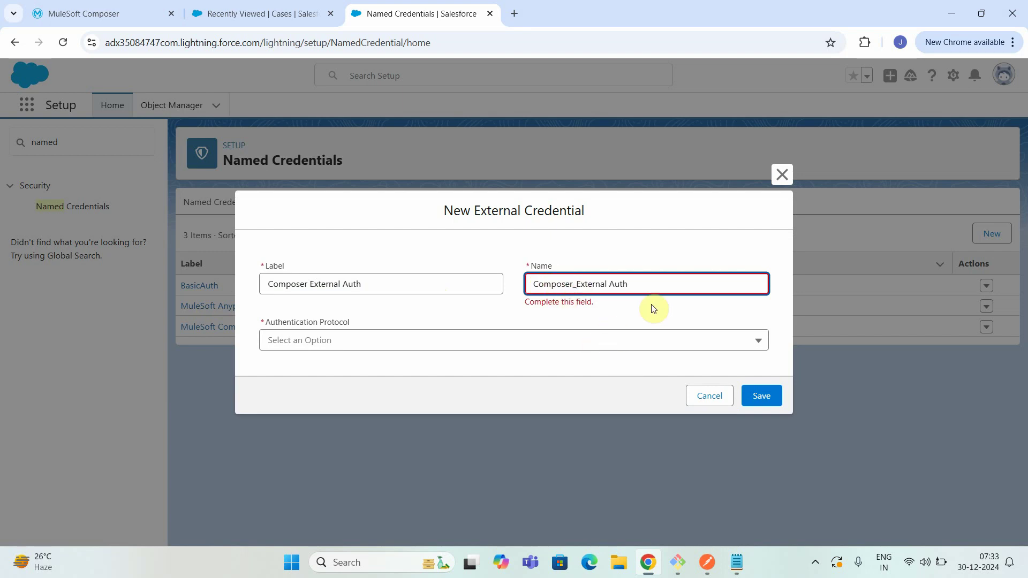
key(BackSpace)
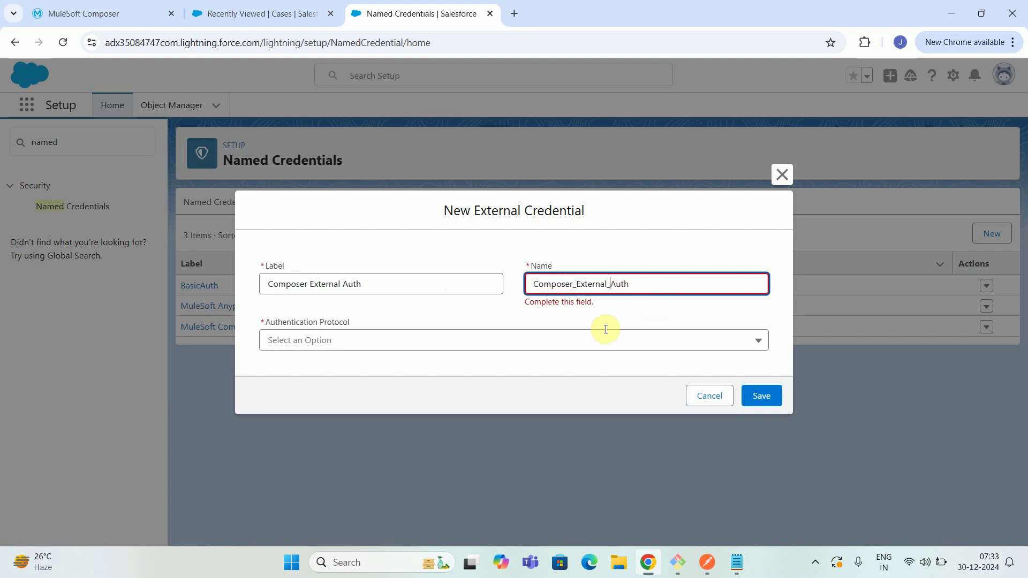
Step: Set the authentication protocol to Basic Authentication and save the external credential
click(446, 340)
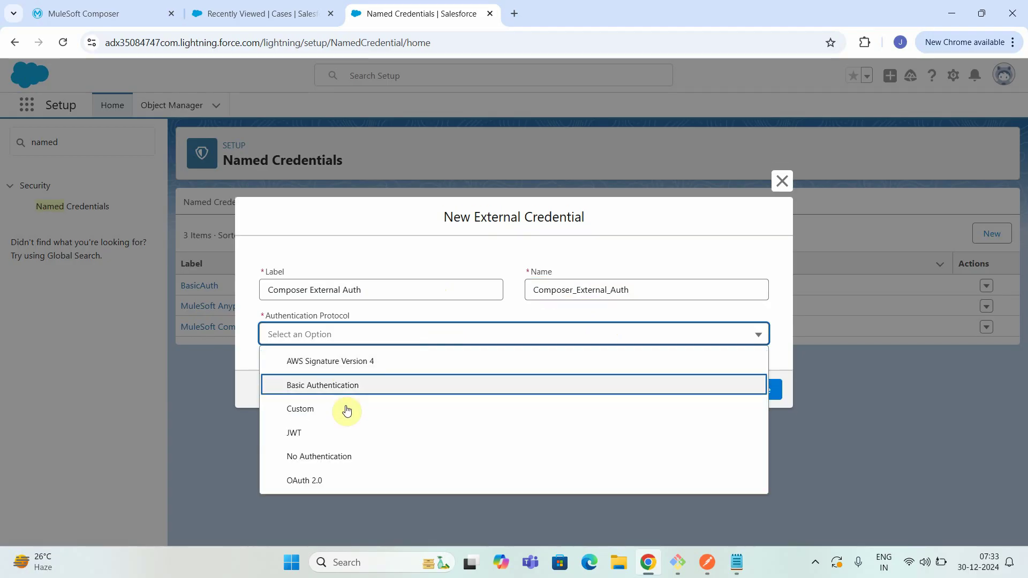
click(337, 395)
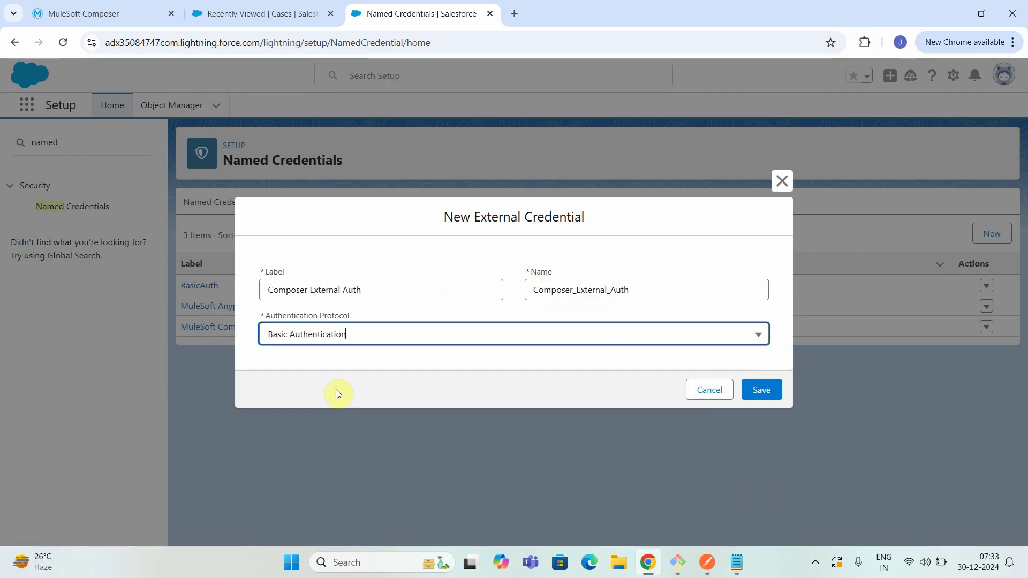
click(767, 396)
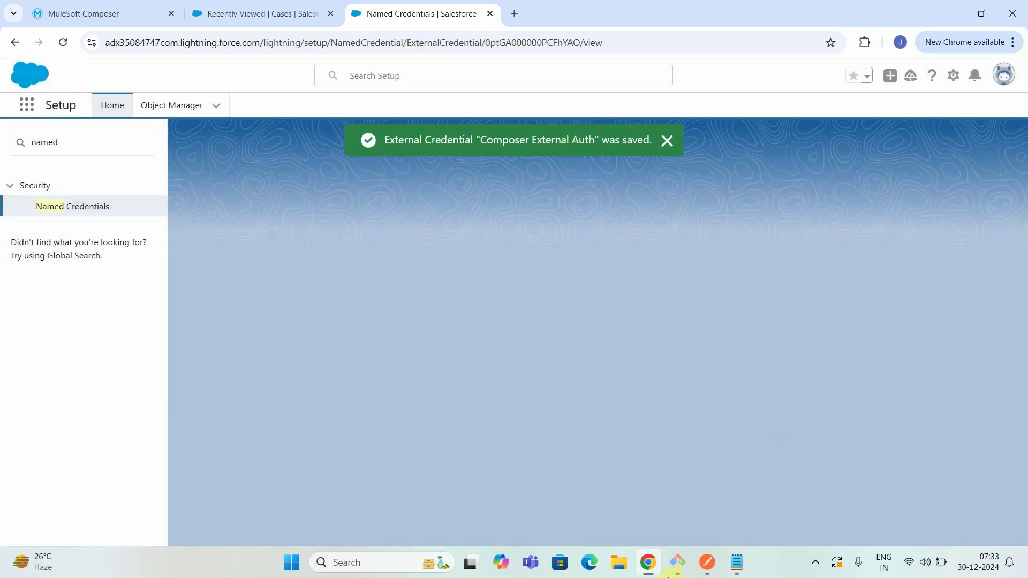
scroll(330, 383, down, 5)
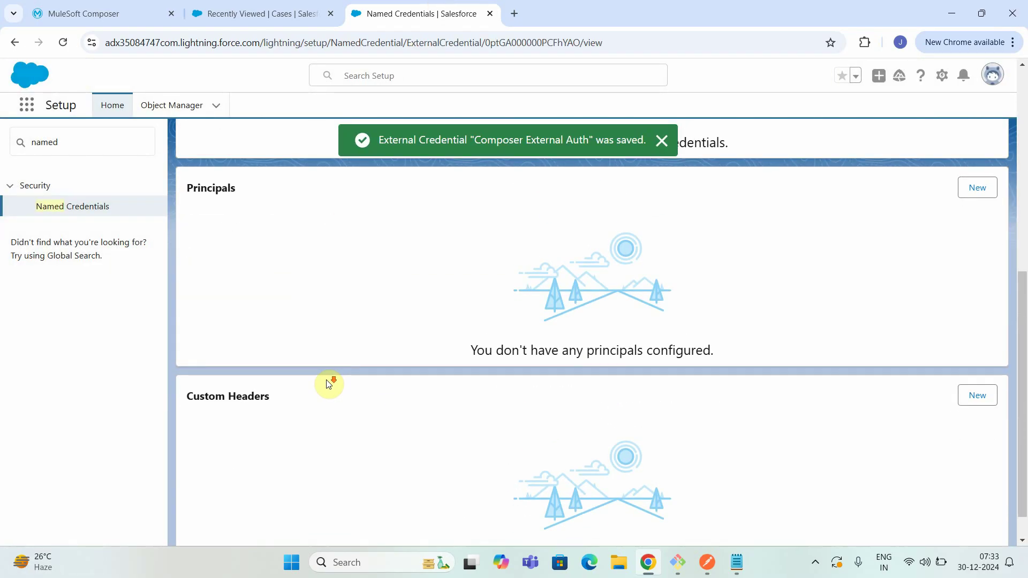
Step: Start a new principal for the external credential with parameter name ComposerBasicAuth and identity type Named Principal
scroll(326, 383, up, 5)
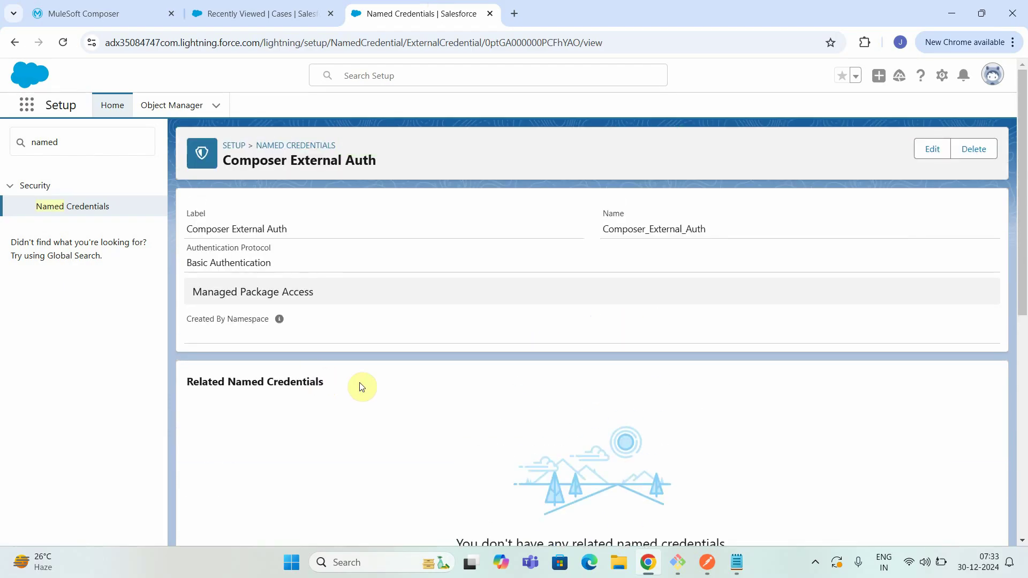
scroll(348, 308, down, 4)
click(977, 390)
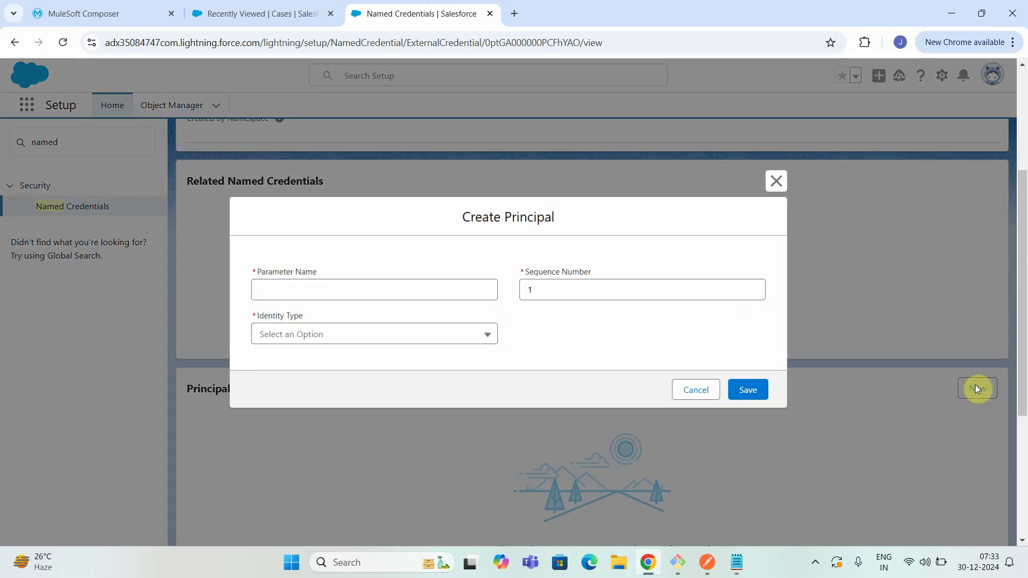
click(365, 285)
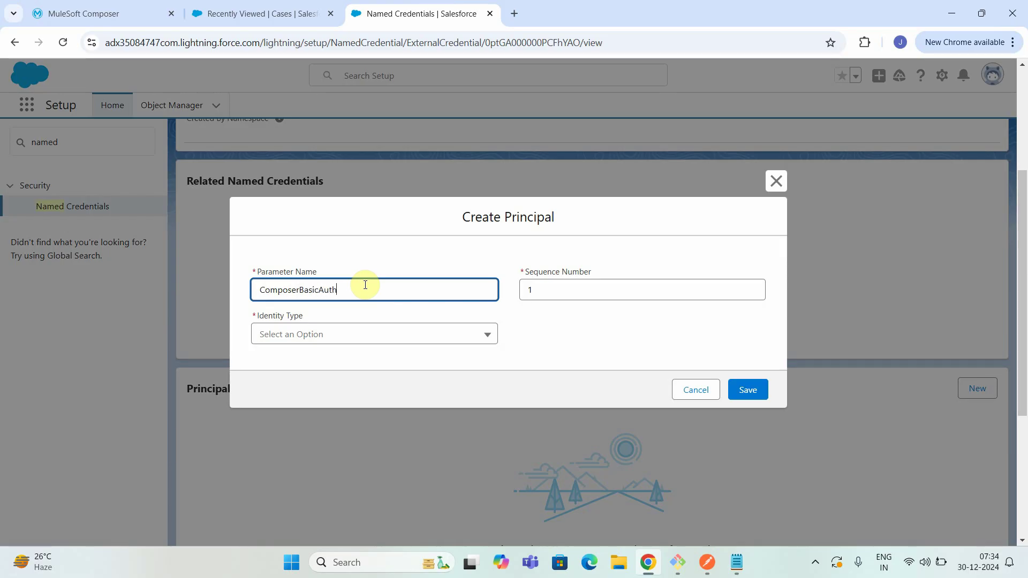
click(454, 335)
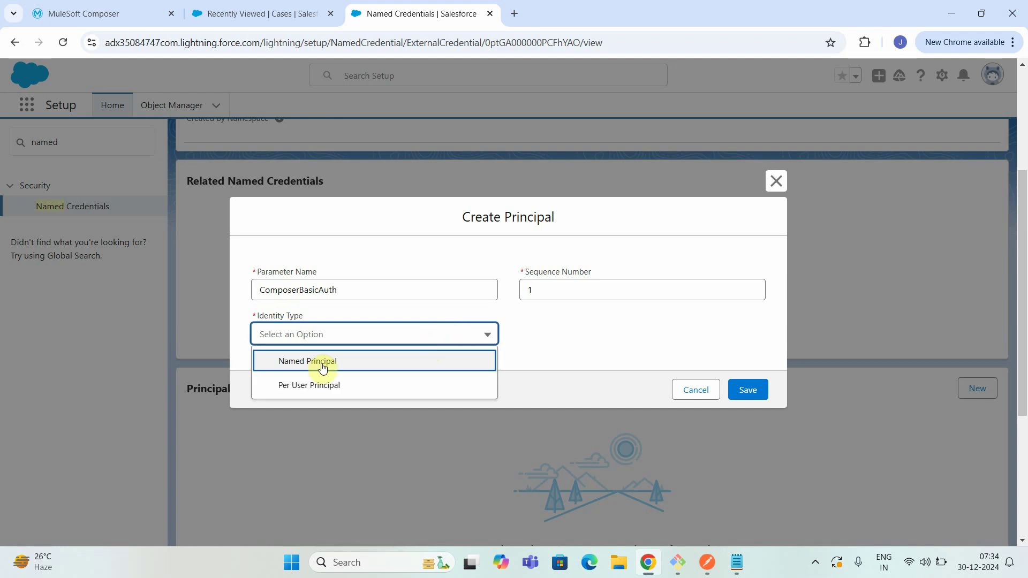
click(416, 364)
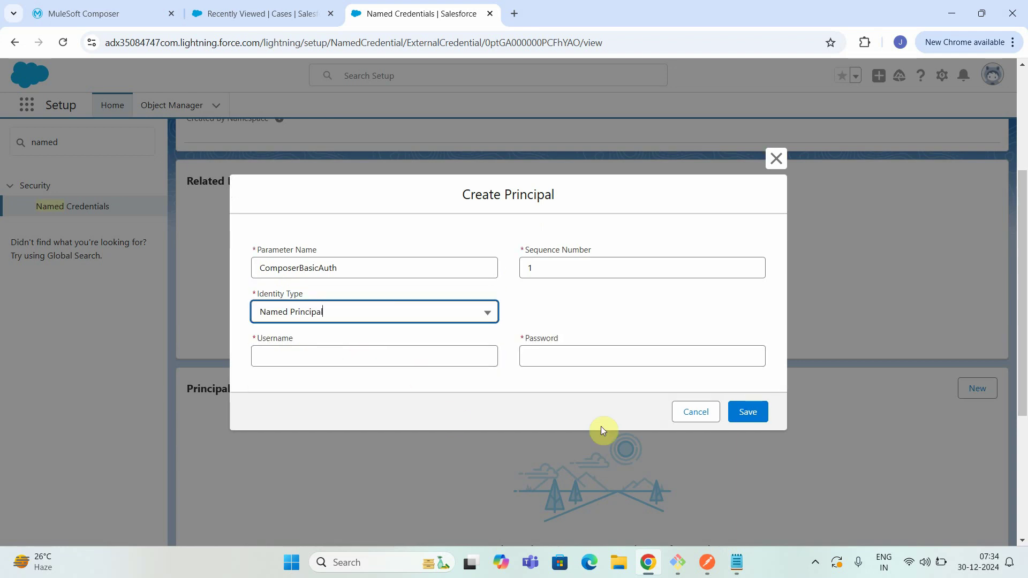
click(736, 562)
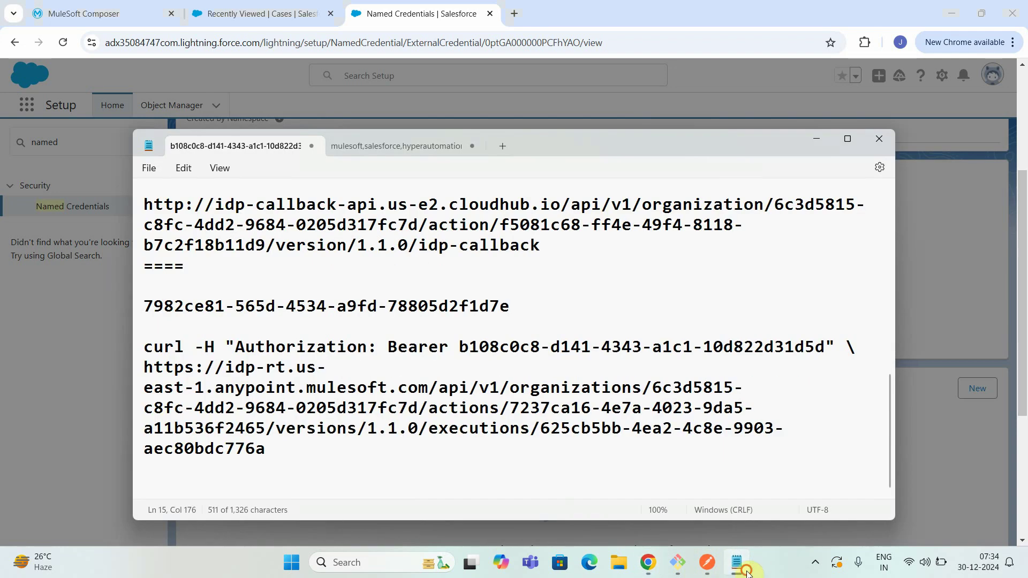
click(736, 562)
click(707, 562)
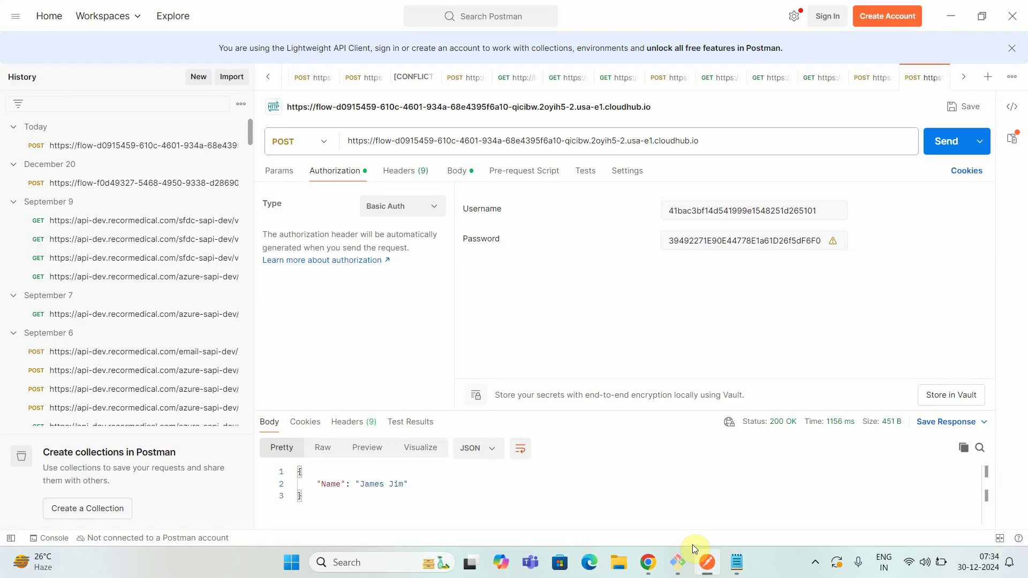
click(648, 562)
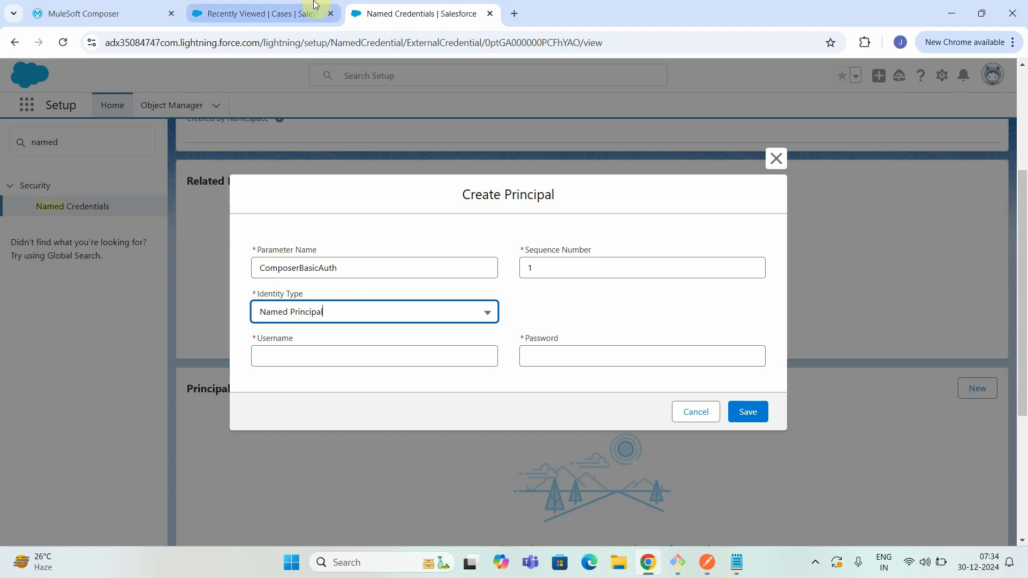
Step: Copy the client ID from the flow credentials in MuleSoft Composer into the principal's username in Salesforce
click(87, 12)
click(765, 245)
click(408, 13)
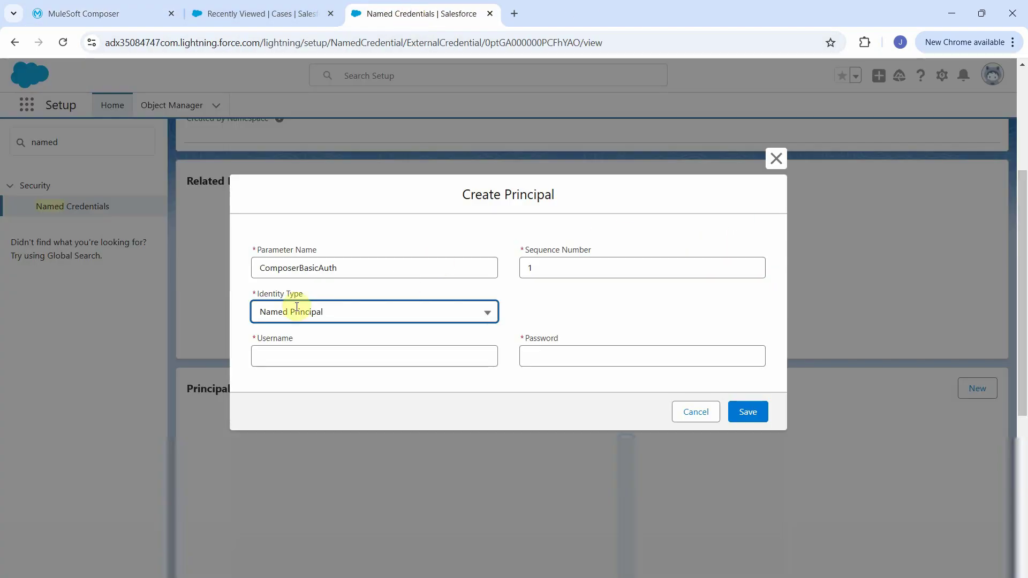
click(283, 352)
key(ctrl+v)
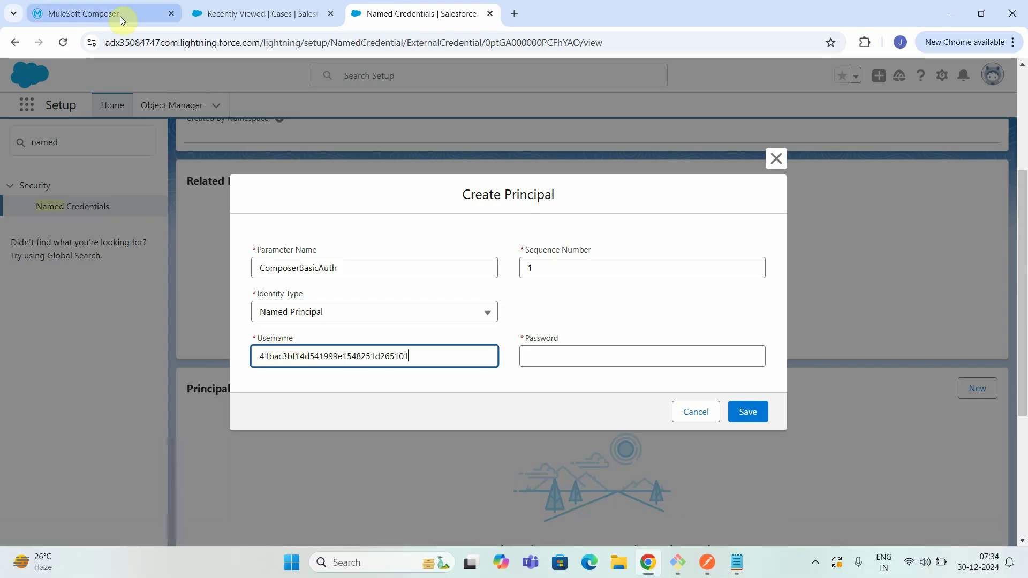
Step: Copy the flow's client secret from MuleSoft Composer into the principal's password, save the principal and decline storing the password in the browser
click(87, 13)
click(760, 293)
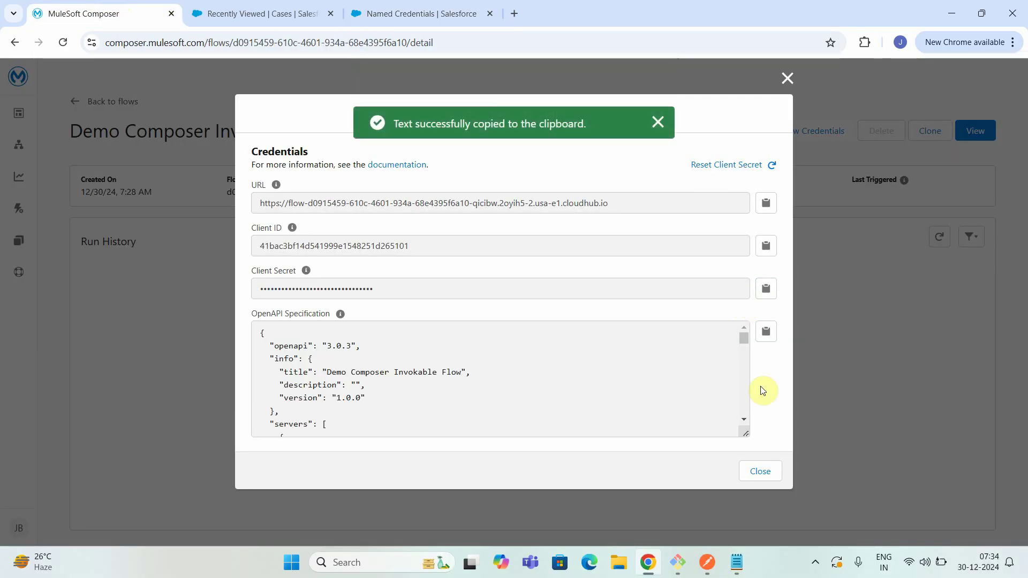
click(447, 12)
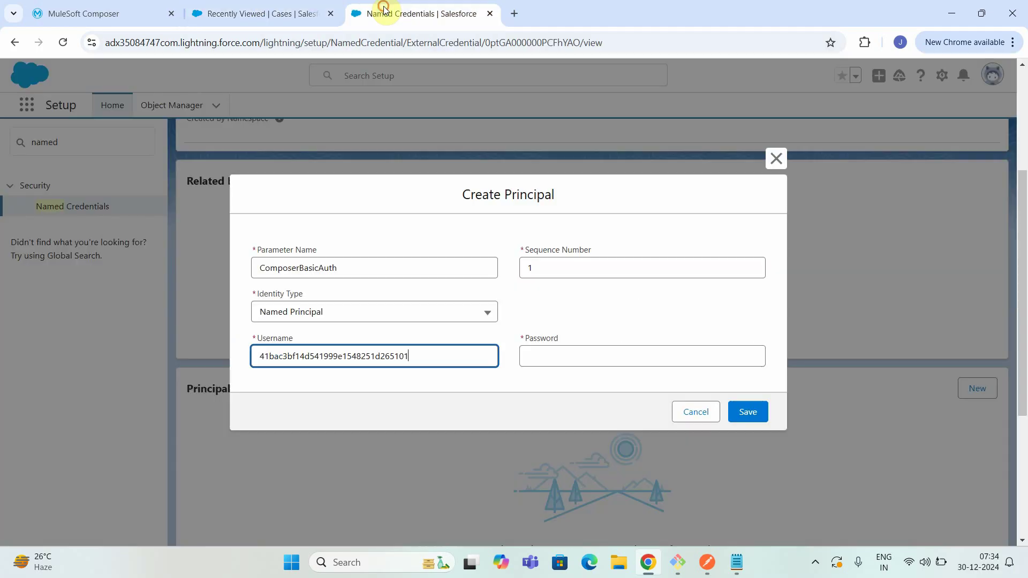
click(557, 351)
key(ctrl+v)
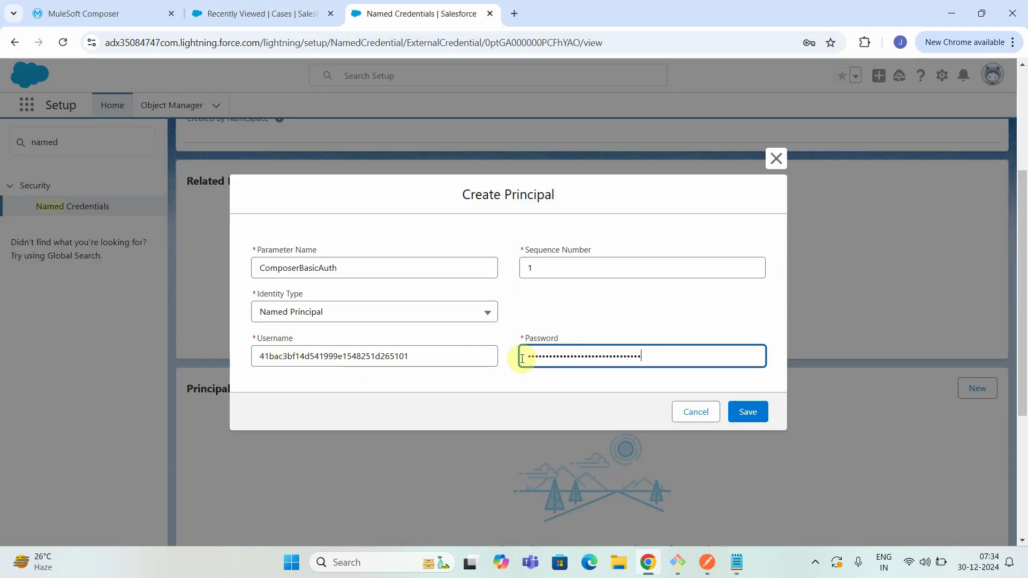
click(755, 414)
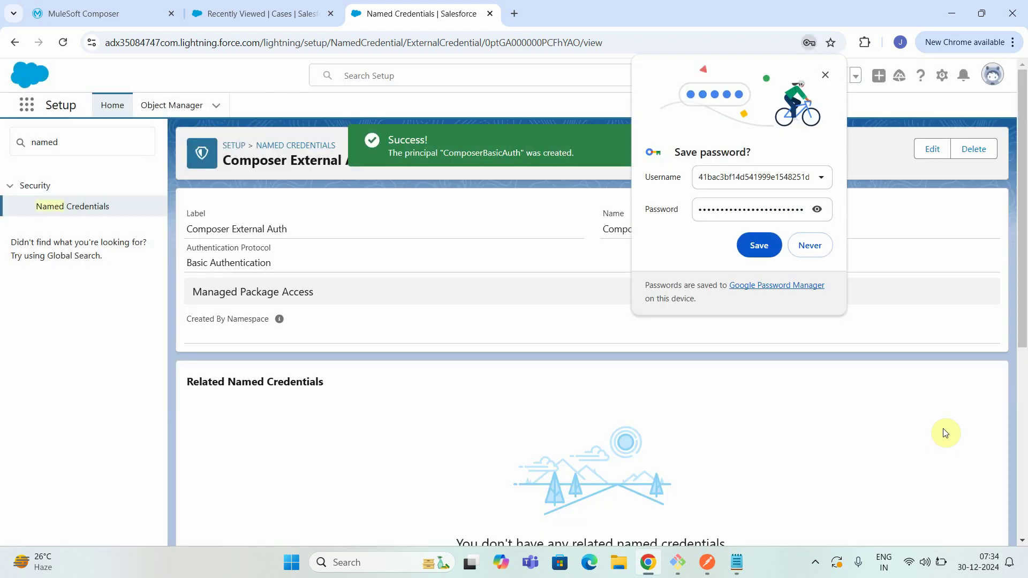
click(809, 246)
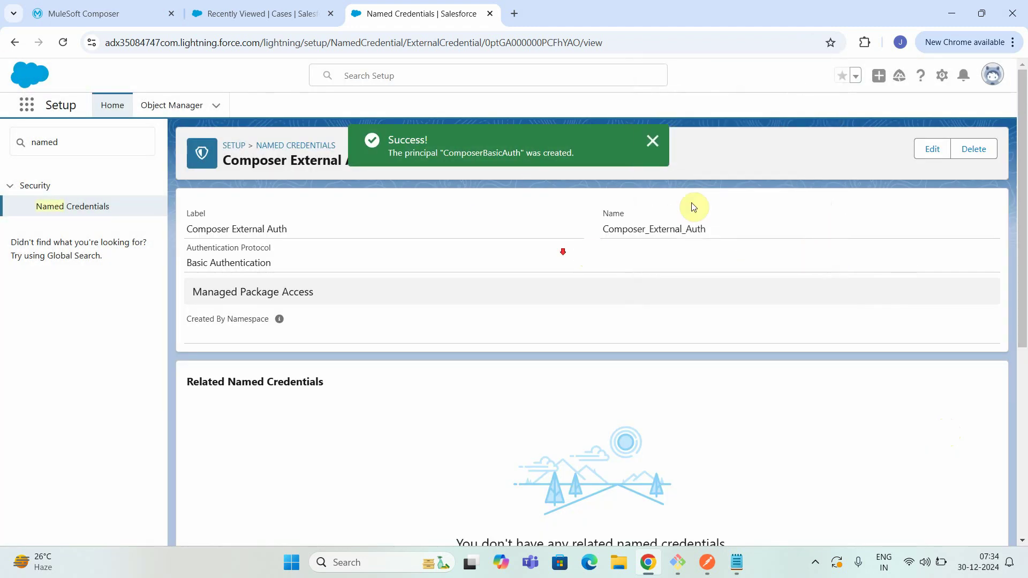
Step: Return from the external credential to the Named Credentials list and start a new named credential
scroll(567, 288, down, 6)
scroll(557, 287, up, 6)
scroll(592, 408, down, 6)
scroll(361, 395, up, 6)
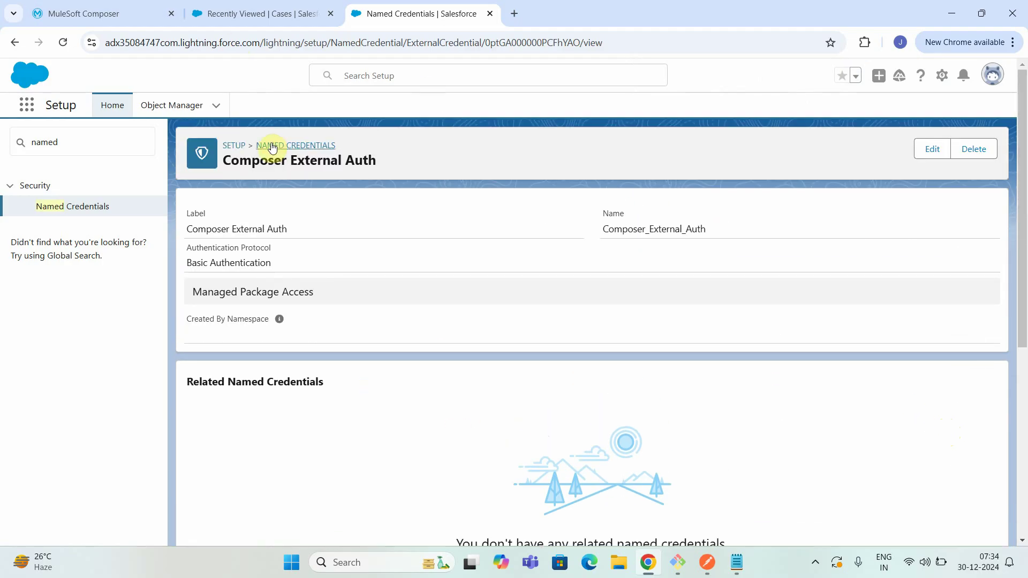
click(275, 146)
click(216, 202)
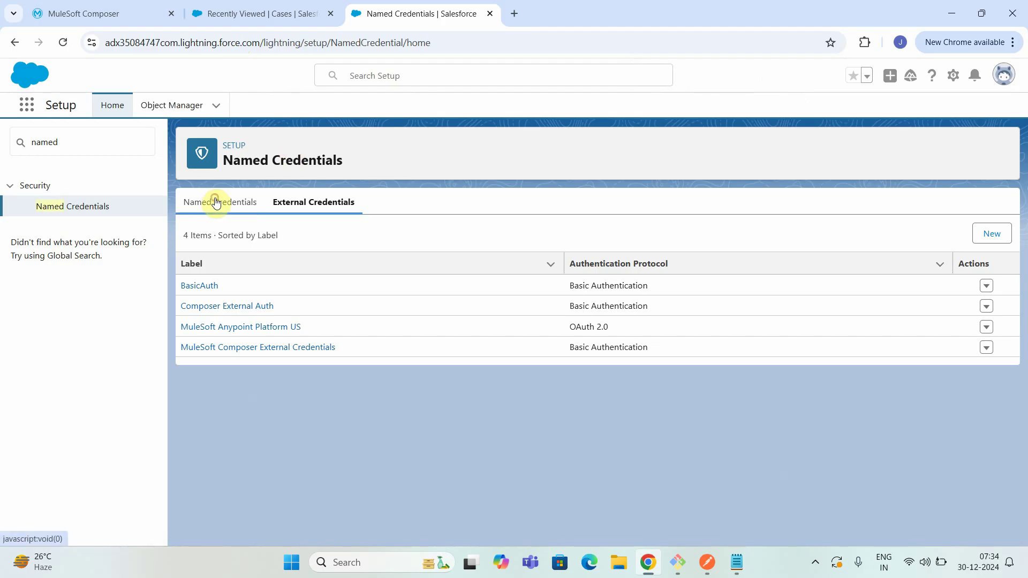
click(969, 239)
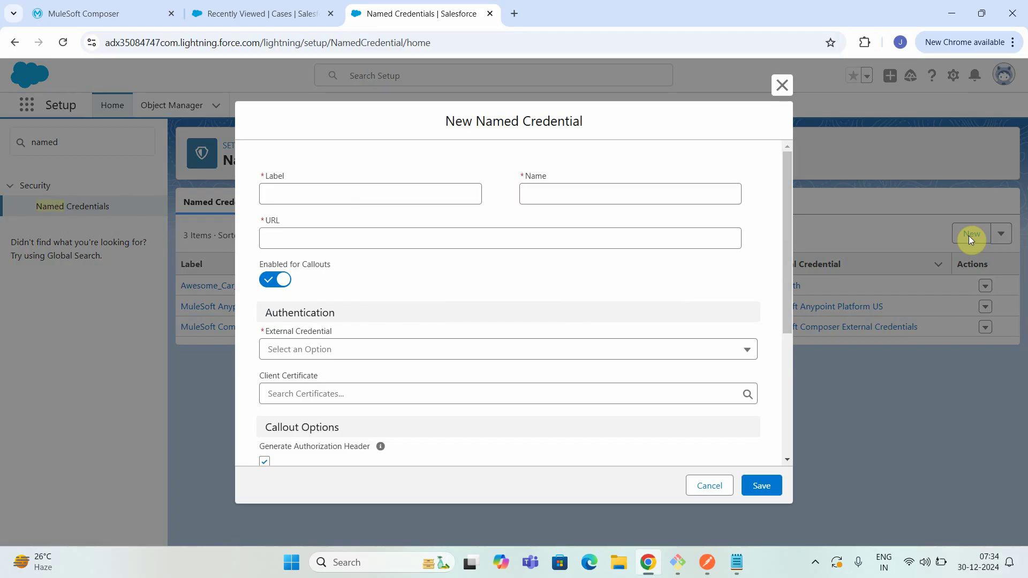
Step: Label the new named credential Composer Named Credentials
click(276, 189)
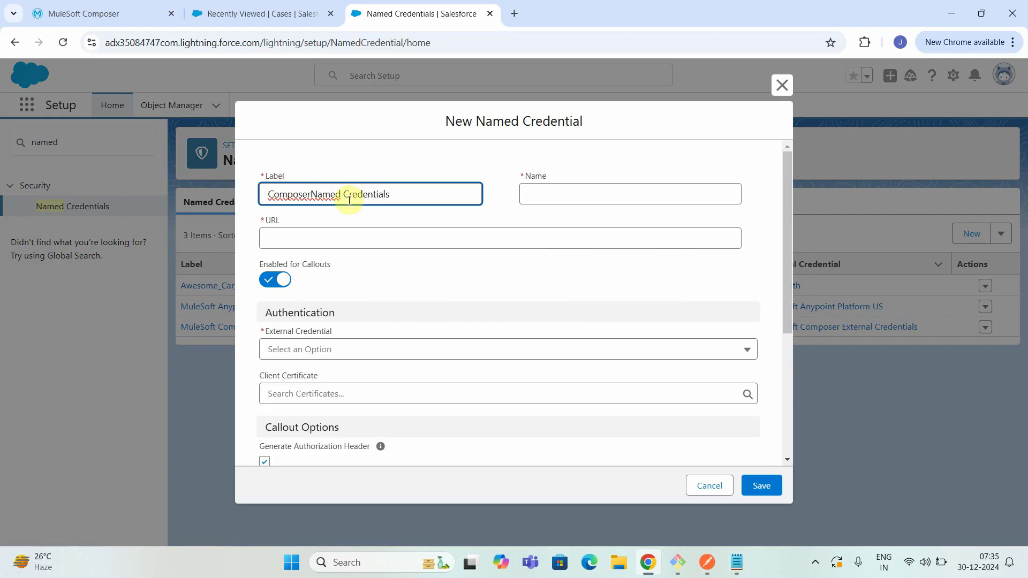
key(BackSpace)
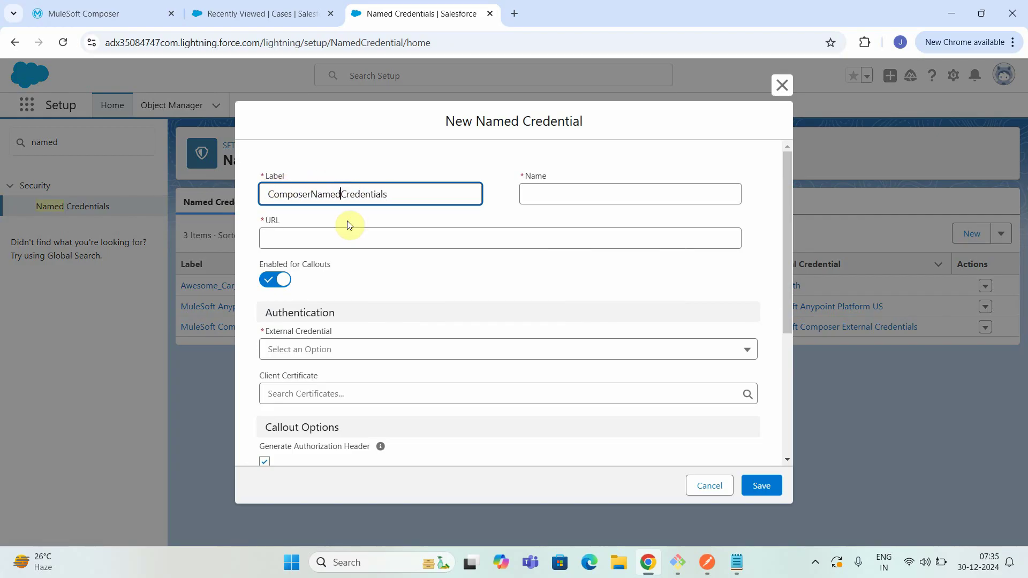
click(310, 195)
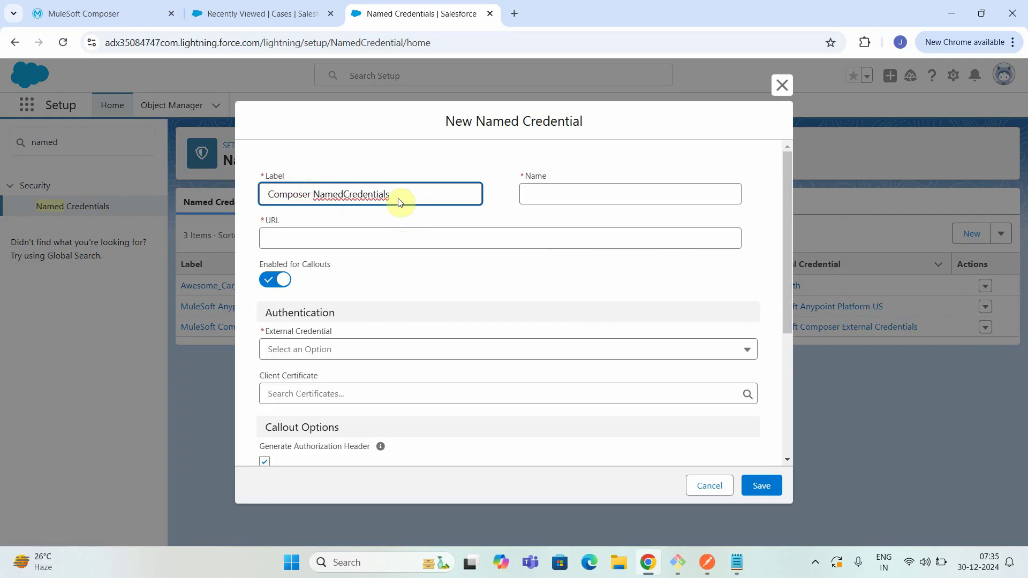
click(343, 194)
text(a)
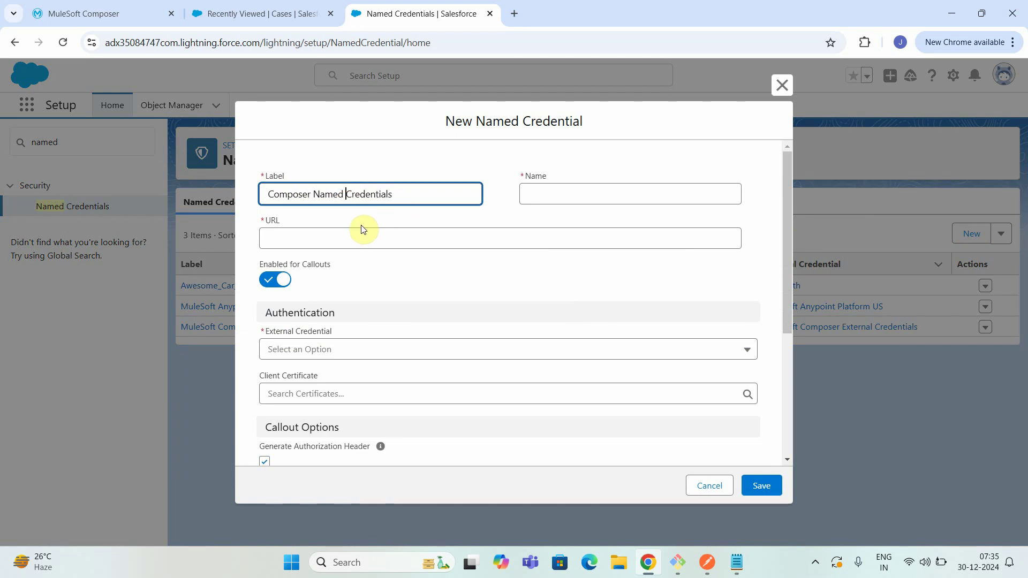
key(BackSpace)
Step: Reuse the label text as the named credential's name, with underscores instead of spaces: Composer_Named_Credentials
key(ctrl+a)
key(ctrl+c)
click(694, 186)
key(ctrl+v)
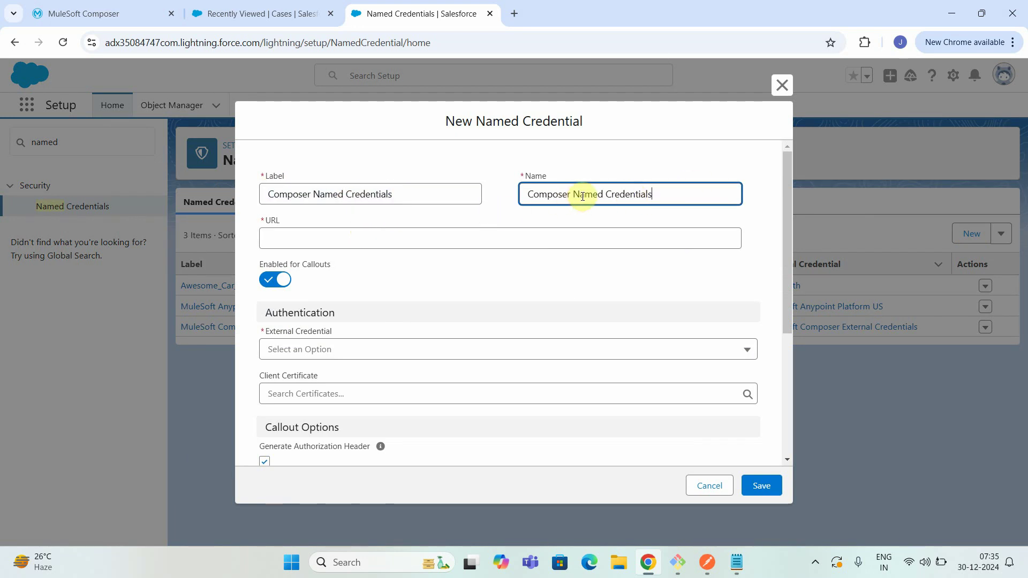
key(BackSpace)
text(_)
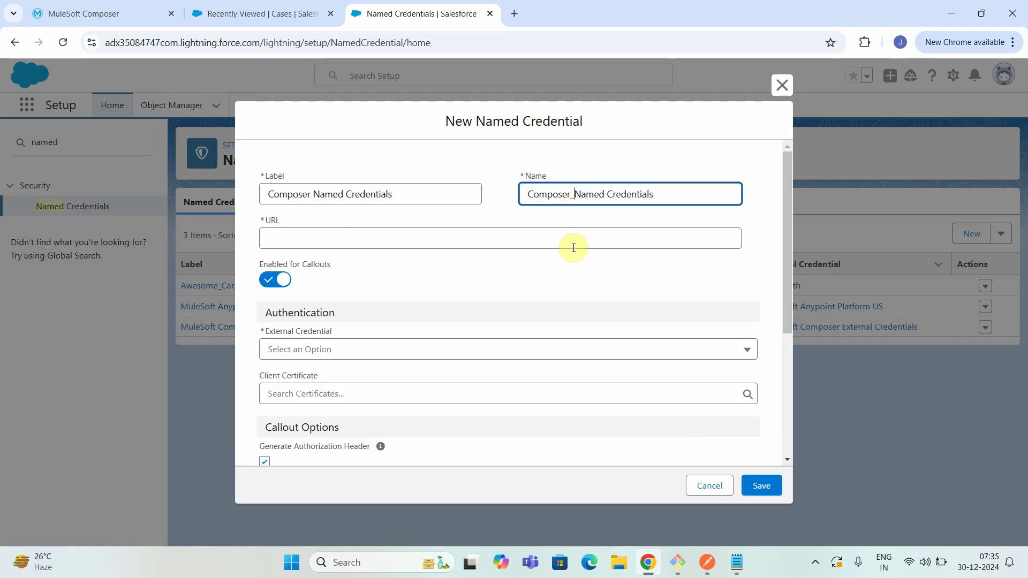
click(609, 192)
key(BackSpace)
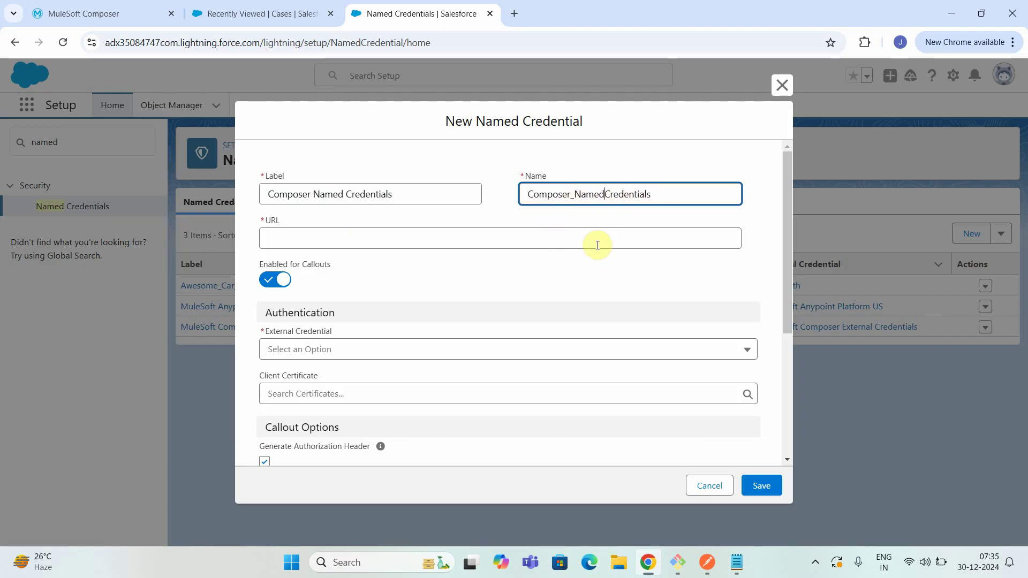
Step: Copy the flow's URL from the flow credentials in MuleSoft Composer into the named credential's URL in Salesforce
click(262, 14)
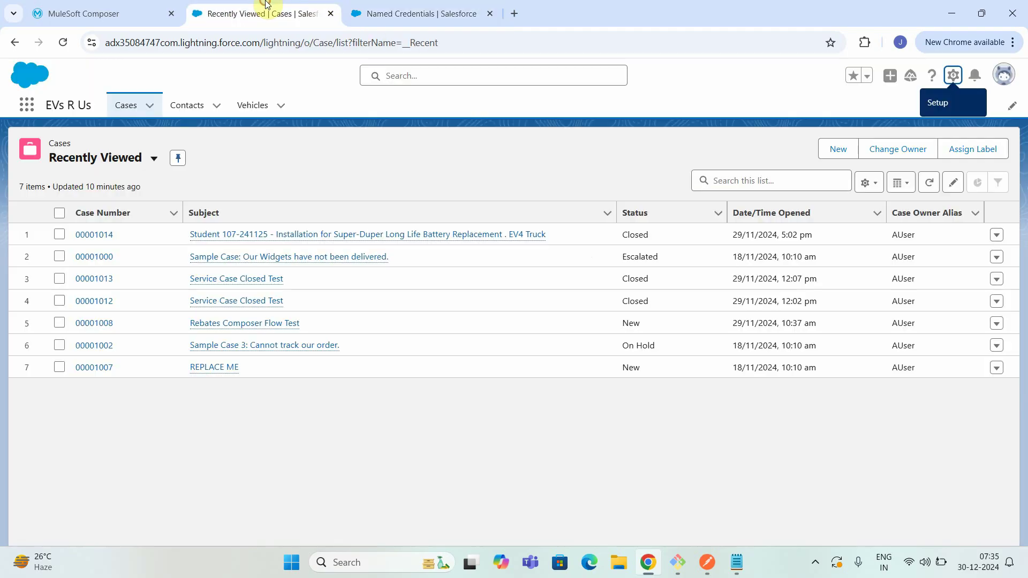
click(102, 14)
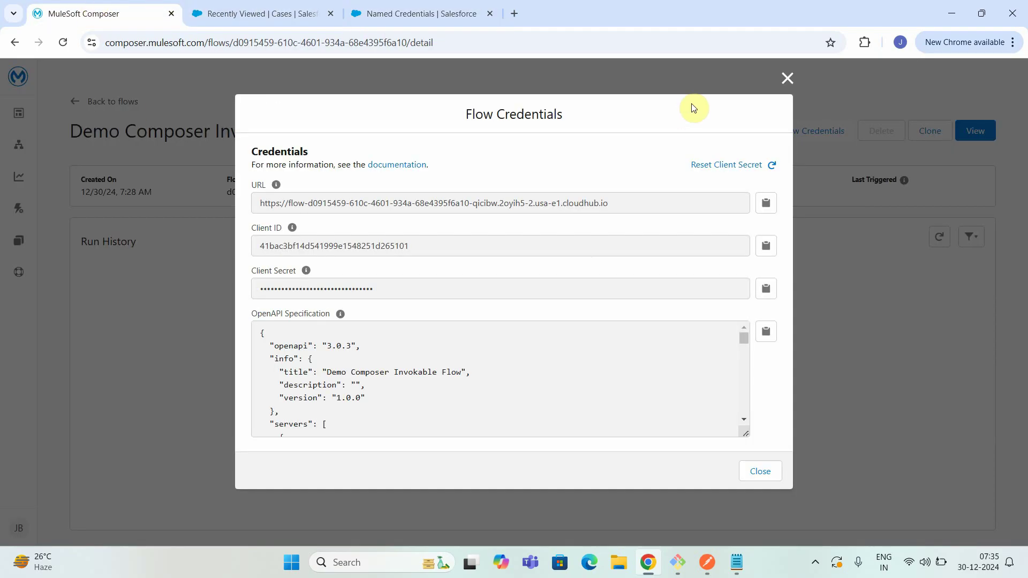
click(766, 203)
click(412, 5)
click(388, 229)
key(ctrl+v)
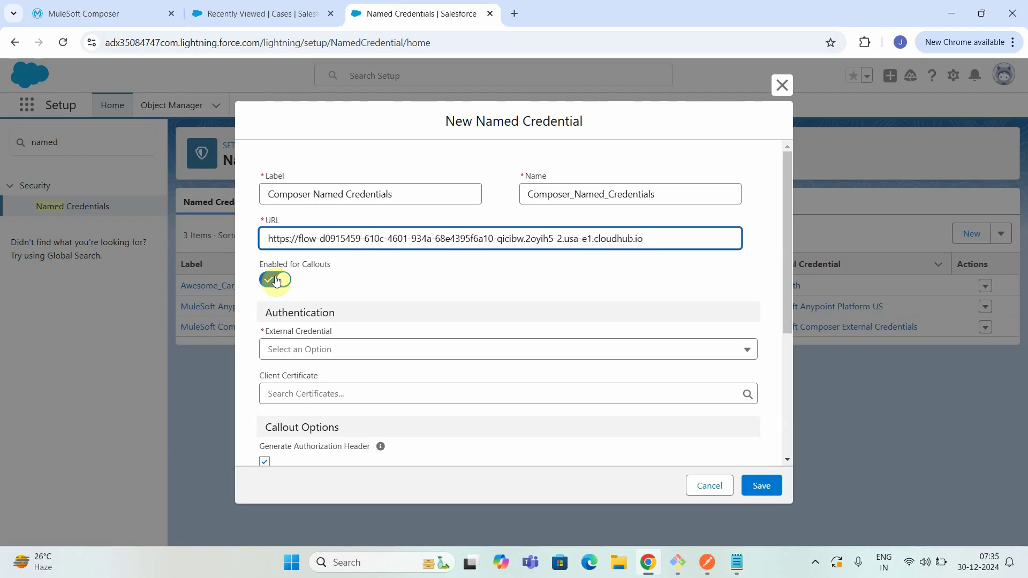
Step: Link the named credential to the external credential Composer External Auth and save it
click(296, 349)
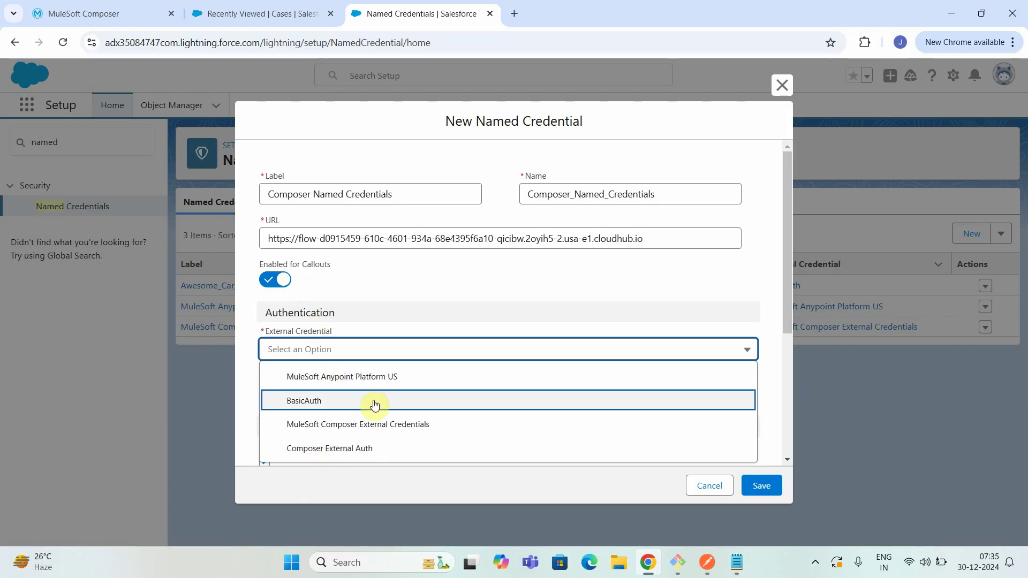
click(343, 452)
scroll(408, 374, down, 4)
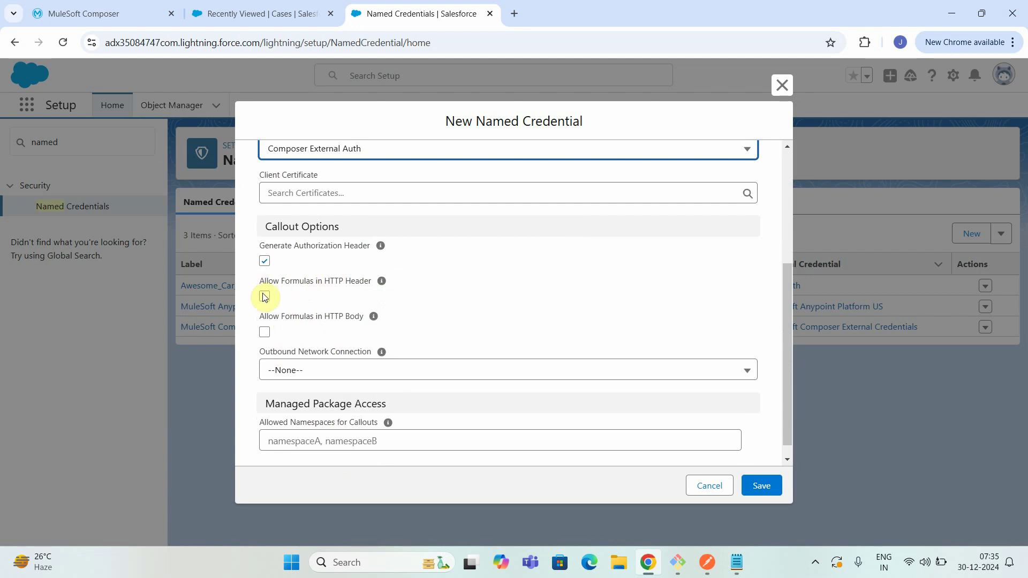
click(770, 486)
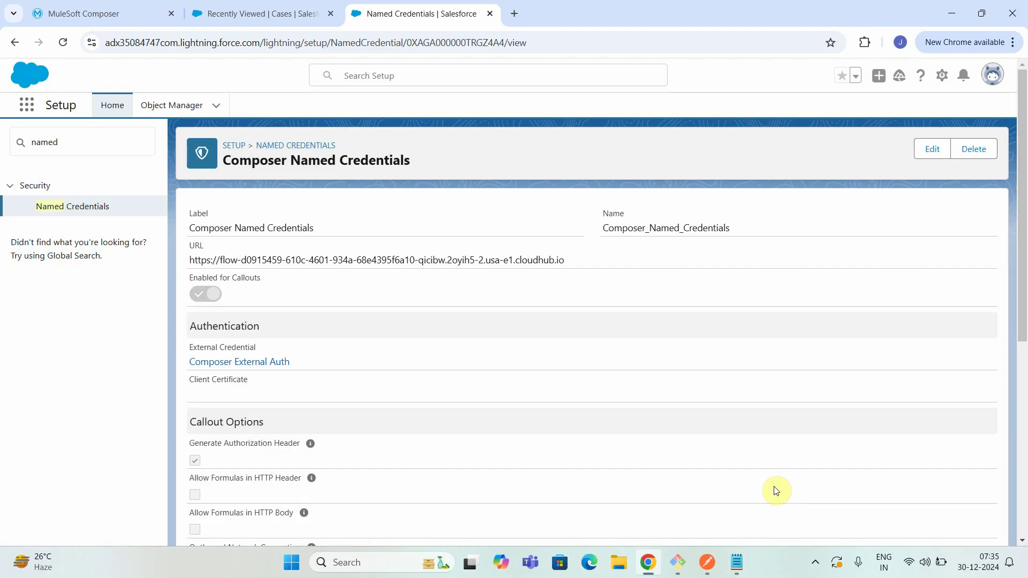
Step: Search Setup for "permiss", open the Permission Sets page and start a new permission set
click(82, 139)
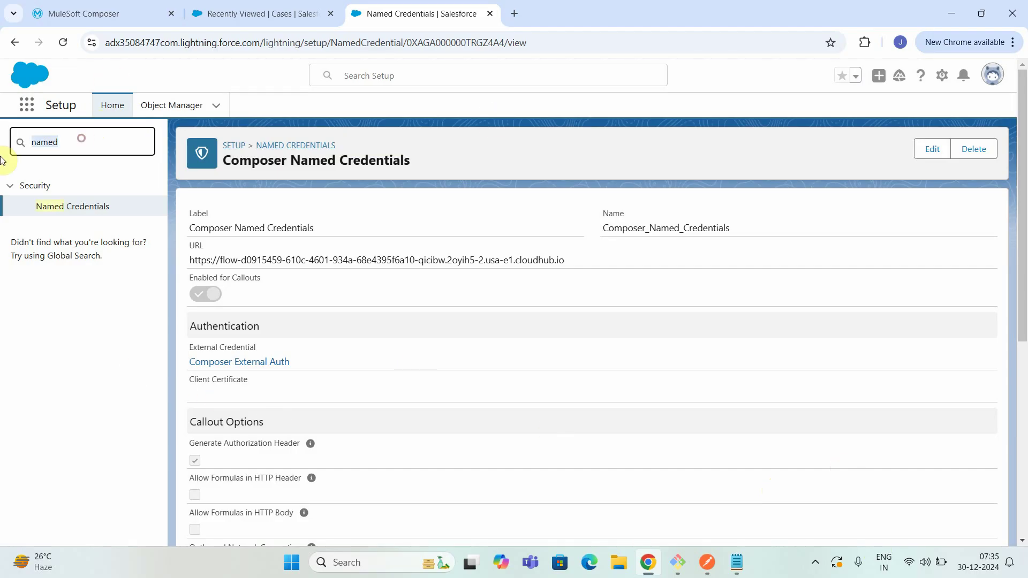
text(permiss)
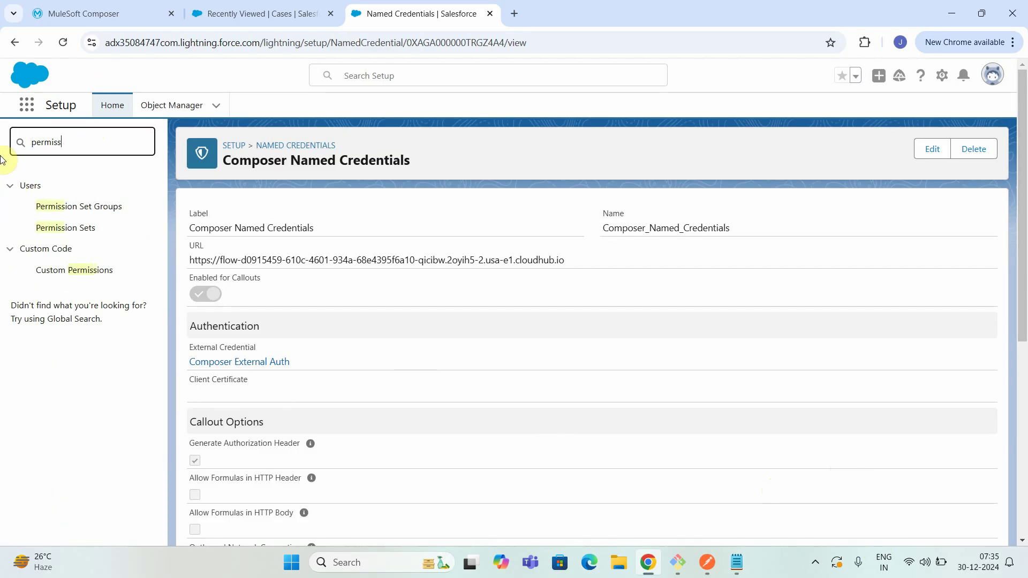
click(71, 223)
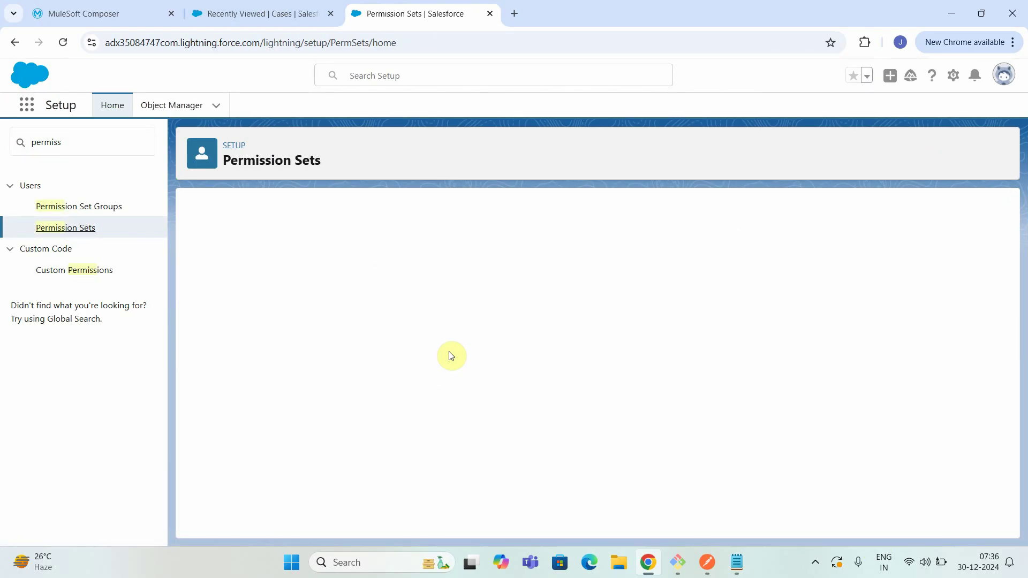
click(198, 284)
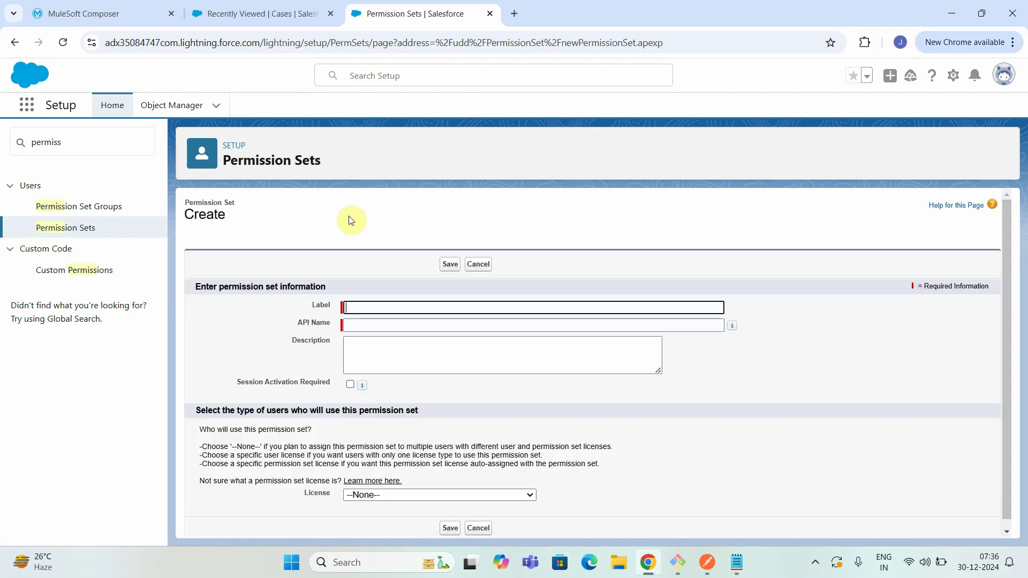
Step: Label the permission set MuleSoft Composer Permissions, reuse the label text as its description and save it
click(406, 303)
text(MuleSoft Composer Permissions)
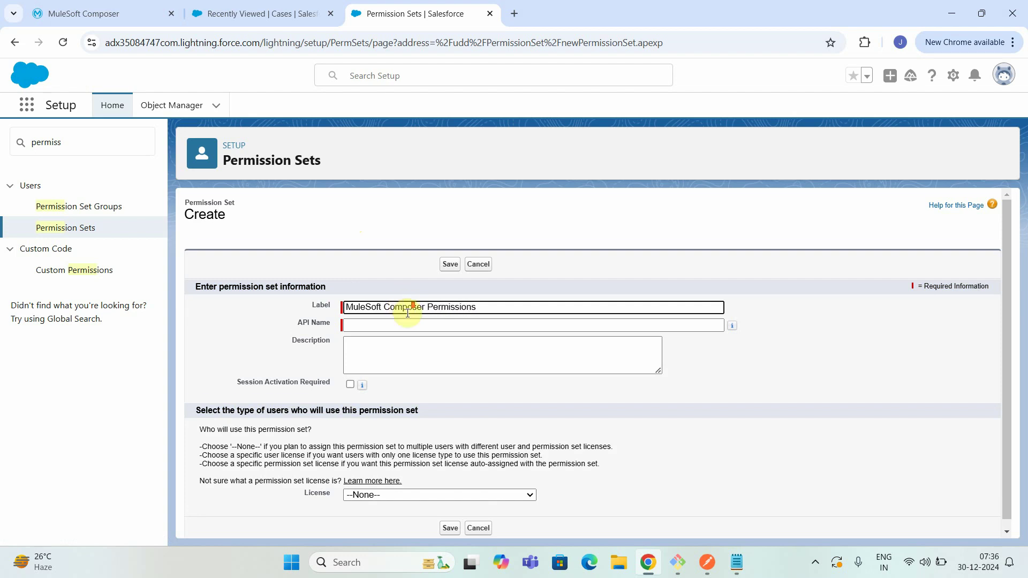
scroll(407, 313, down, 1)
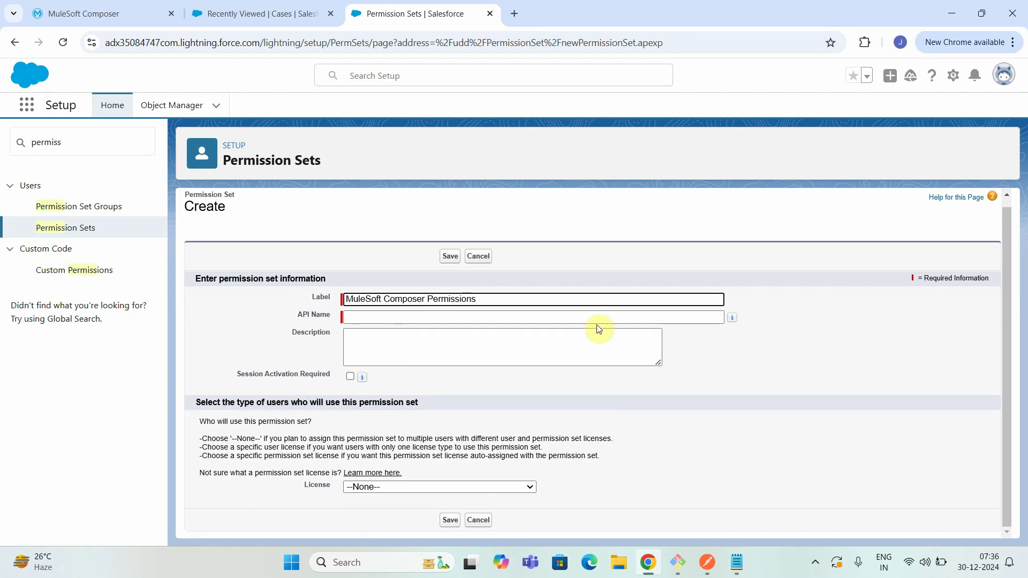
click(751, 424)
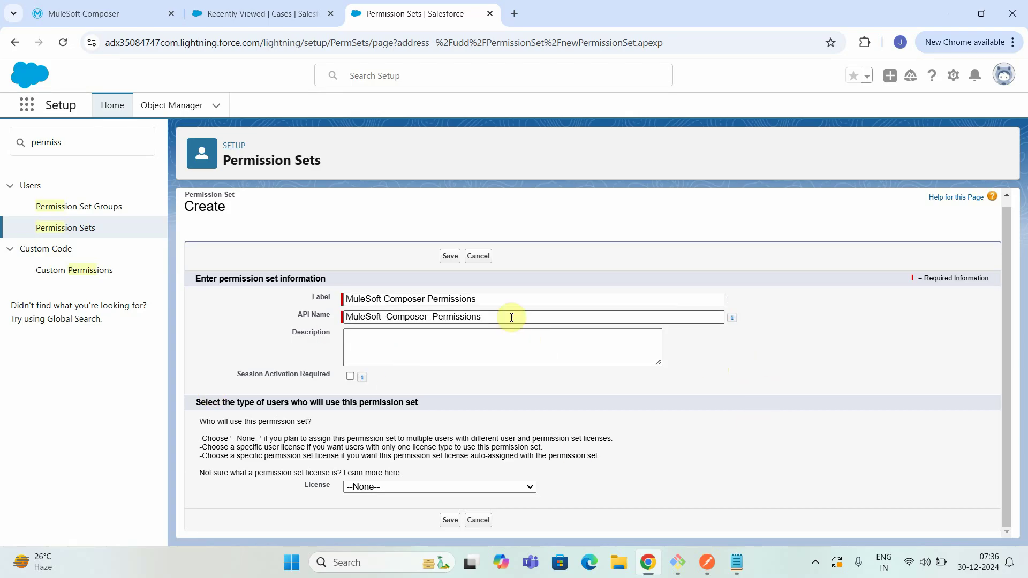
drag(496, 298, 277, 310)
key(ctrl+c)
click(434, 346)
key(ctrl+v)
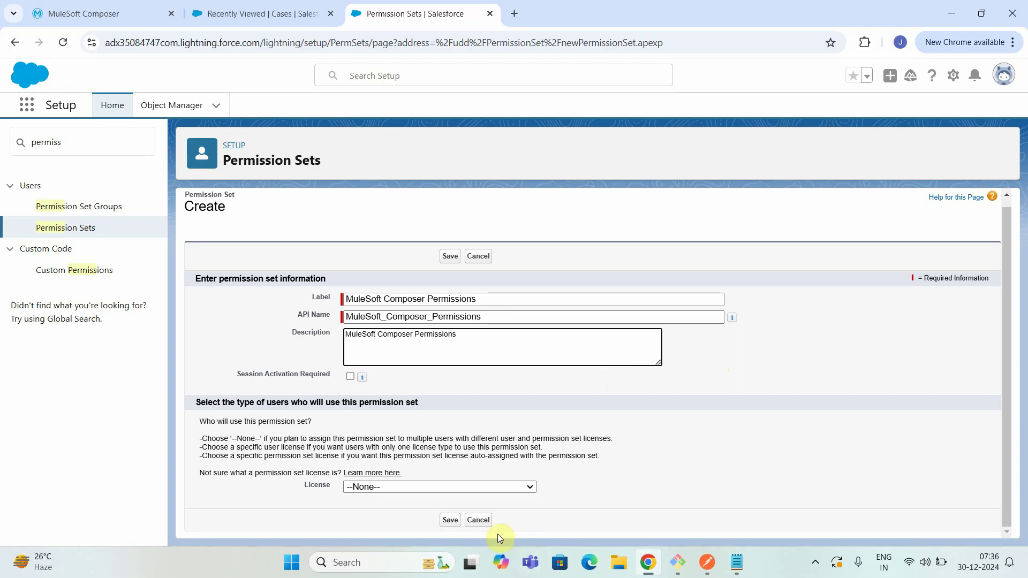
click(452, 520)
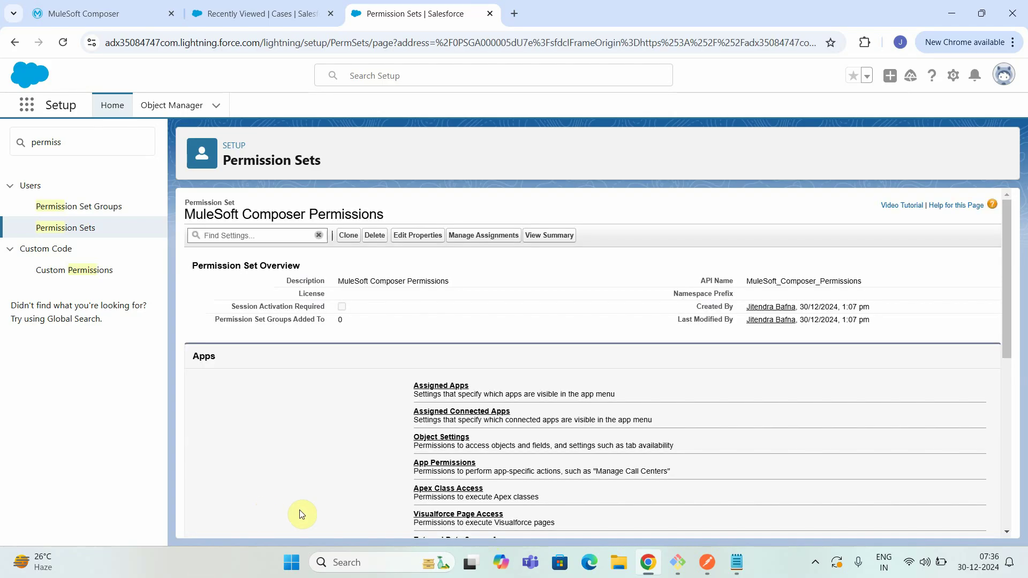
Step: Assign the MuleSoft Composer Permissions permission set to the user with the System Administrator profile
click(478, 239)
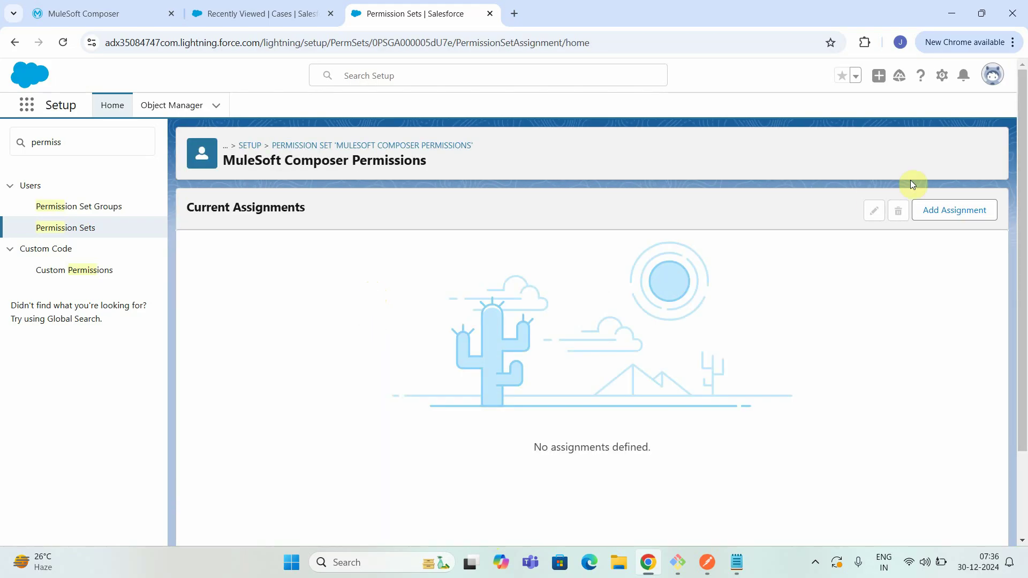
click(960, 213)
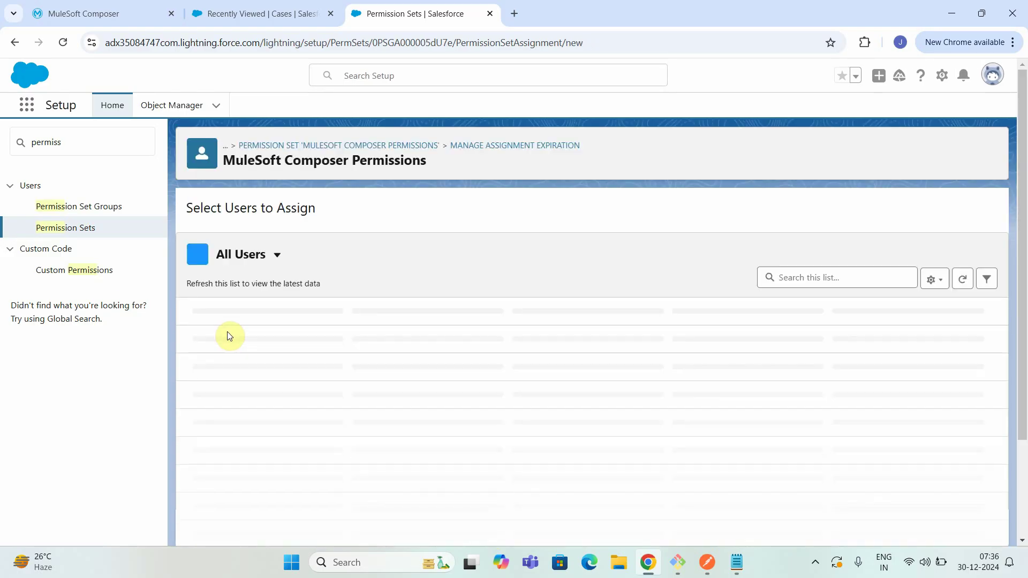
scroll(300, 390, down, 1)
scroll(299, 390, down, 2)
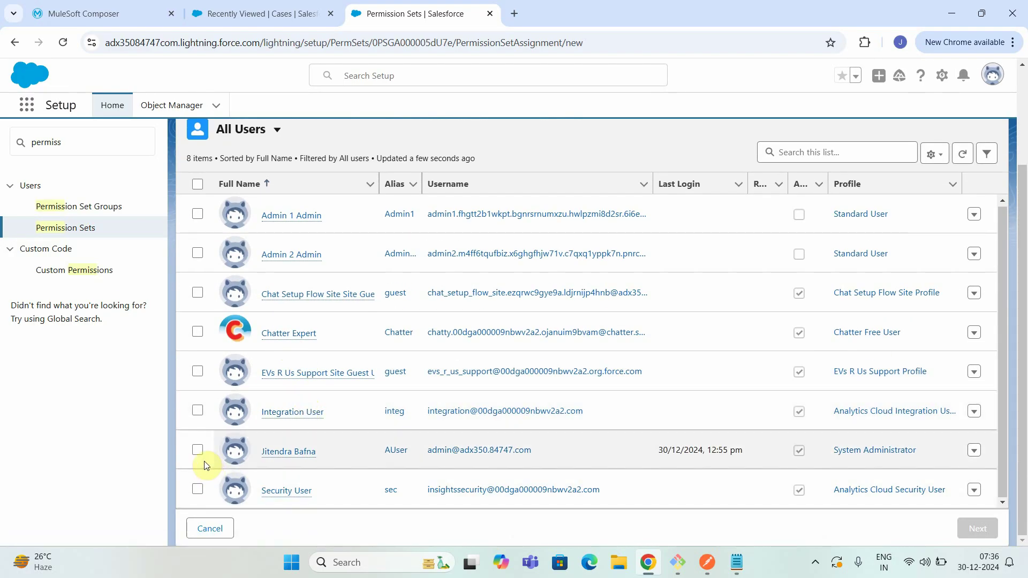
click(198, 450)
click(978, 522)
click(975, 530)
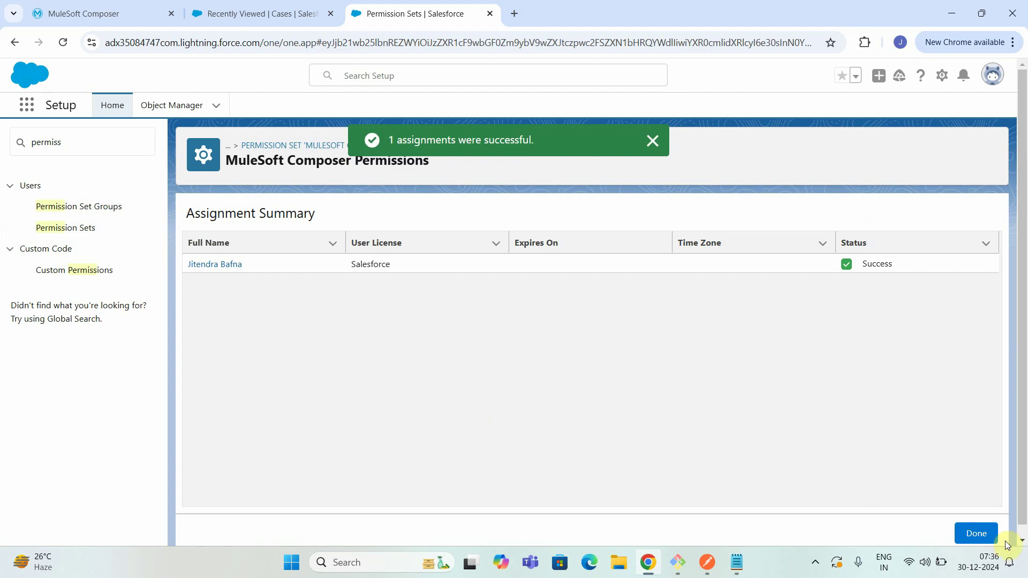
click(975, 534)
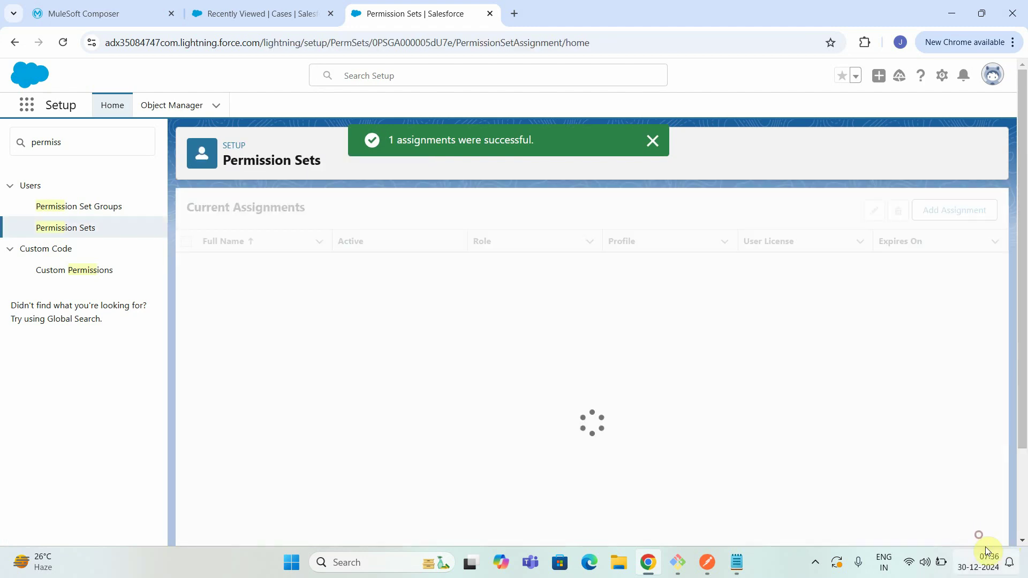
scroll(567, 345, down, 2)
scroll(560, 346, up, 2)
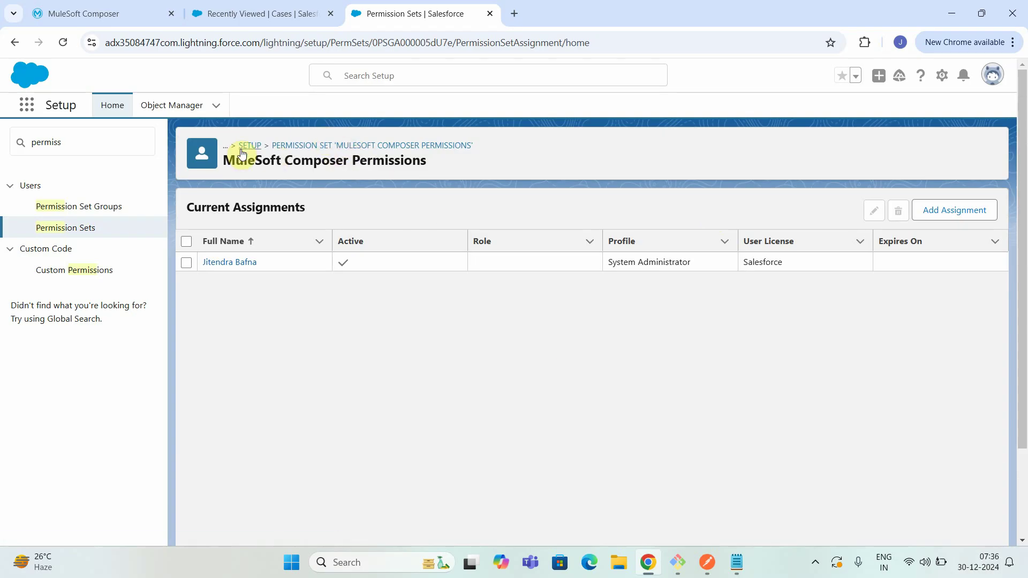
Step: Enable the external credential principal Composer_External_Auth - ComposerBasicAuth for the MuleSoft Composer Permissions permission set and save
click(348, 149)
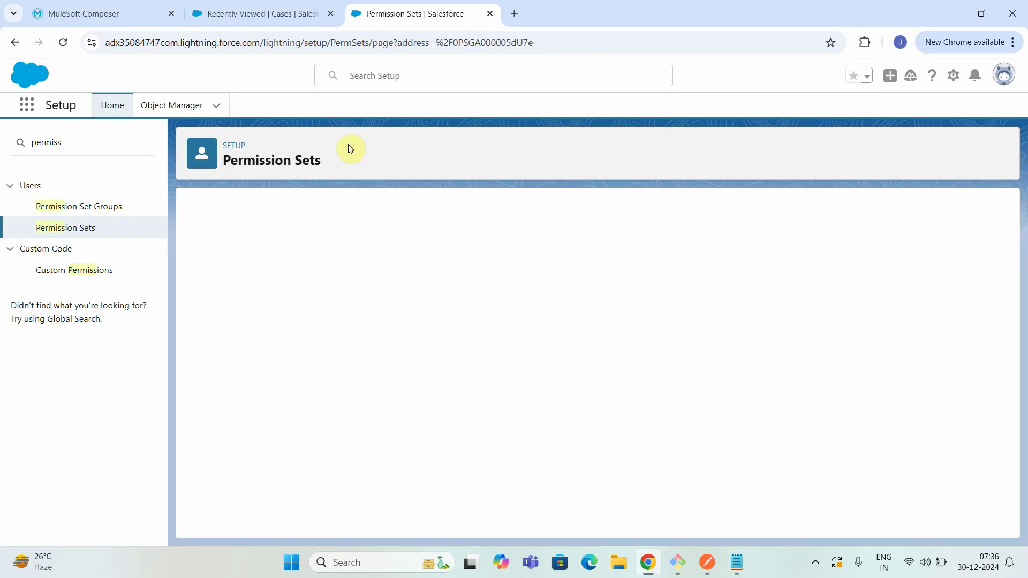
scroll(498, 393, down, 3)
scroll(490, 385, up, 3)
scroll(403, 388, down, 4)
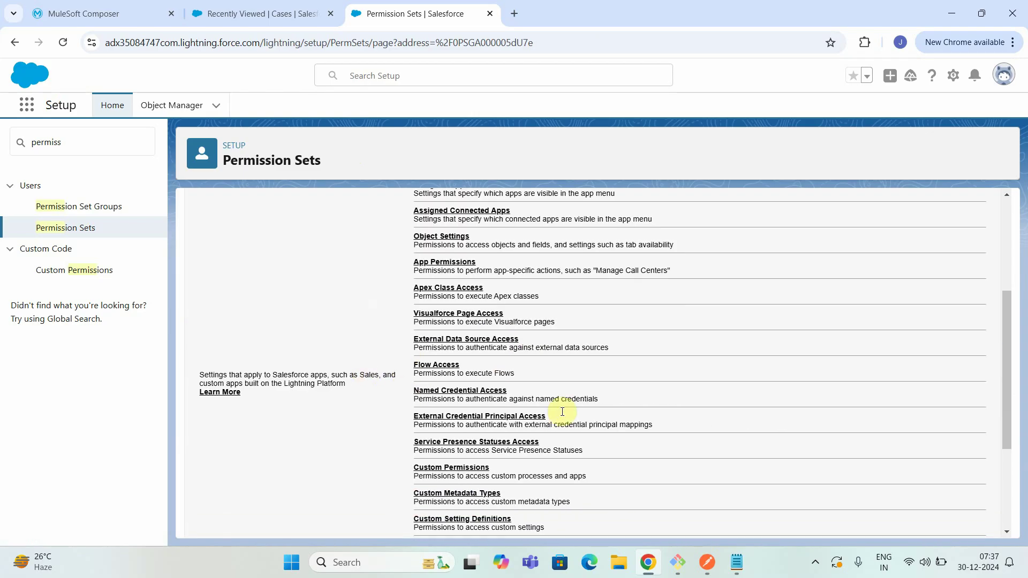
click(491, 420)
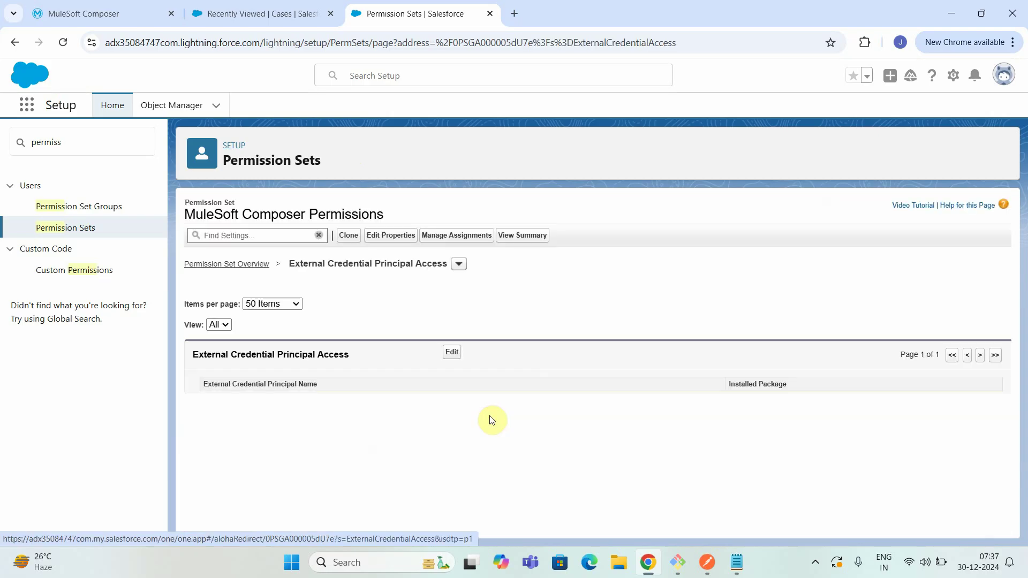
click(452, 352)
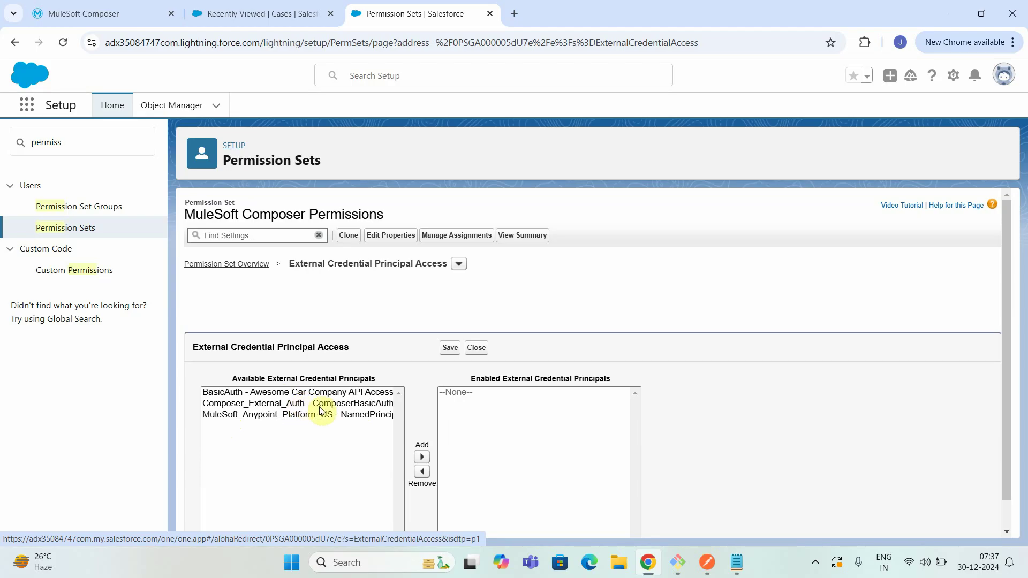
click(298, 404)
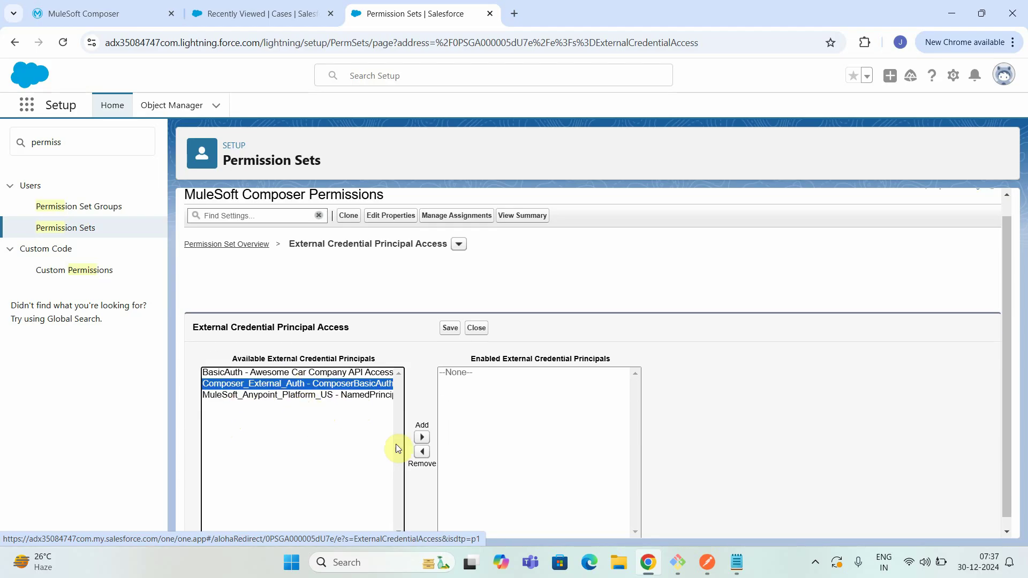
click(421, 438)
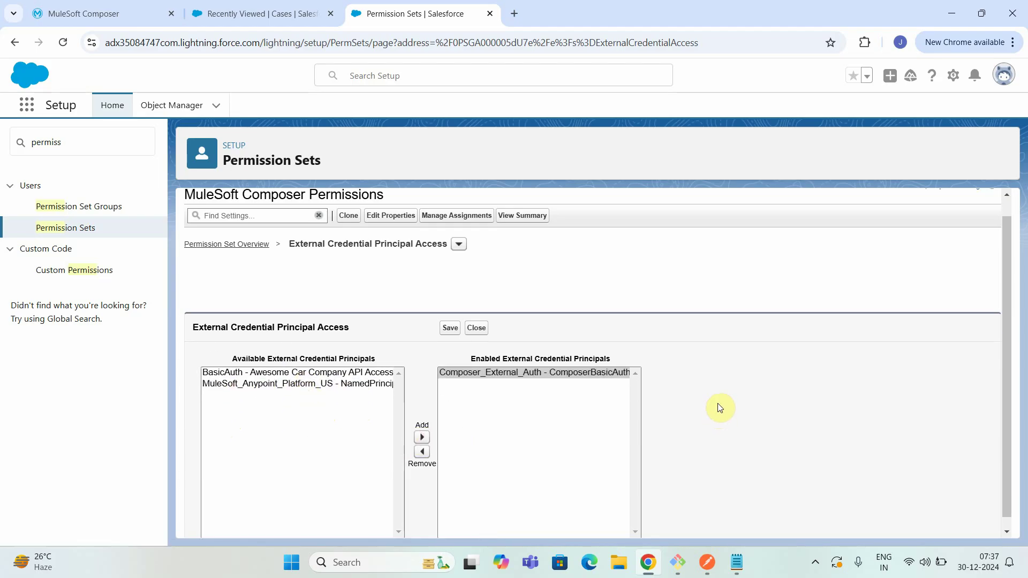
scroll(717, 404, down, 1)
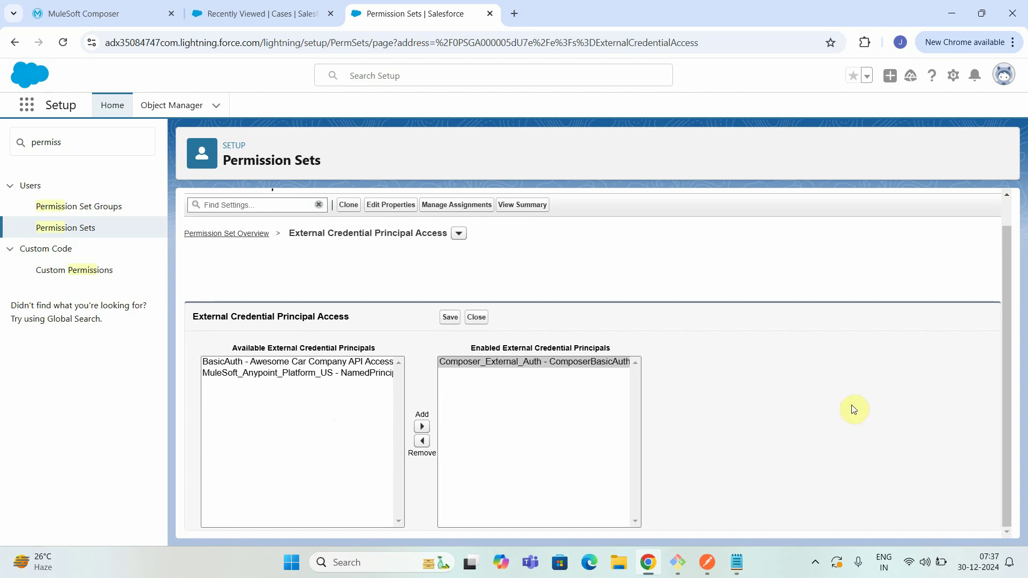
click(450, 318)
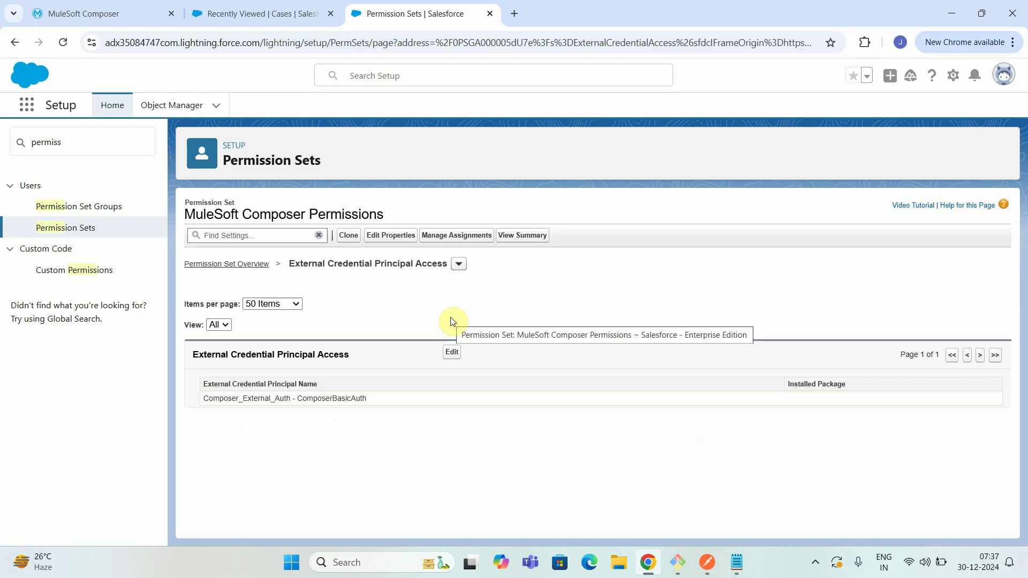
double_click(63, 143)
text(flow)
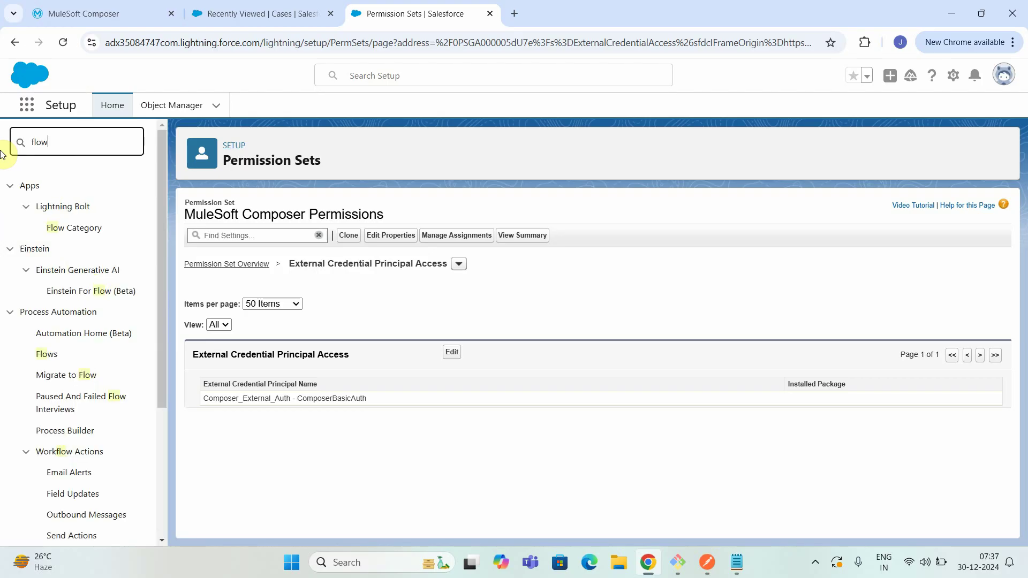
click(45, 354)
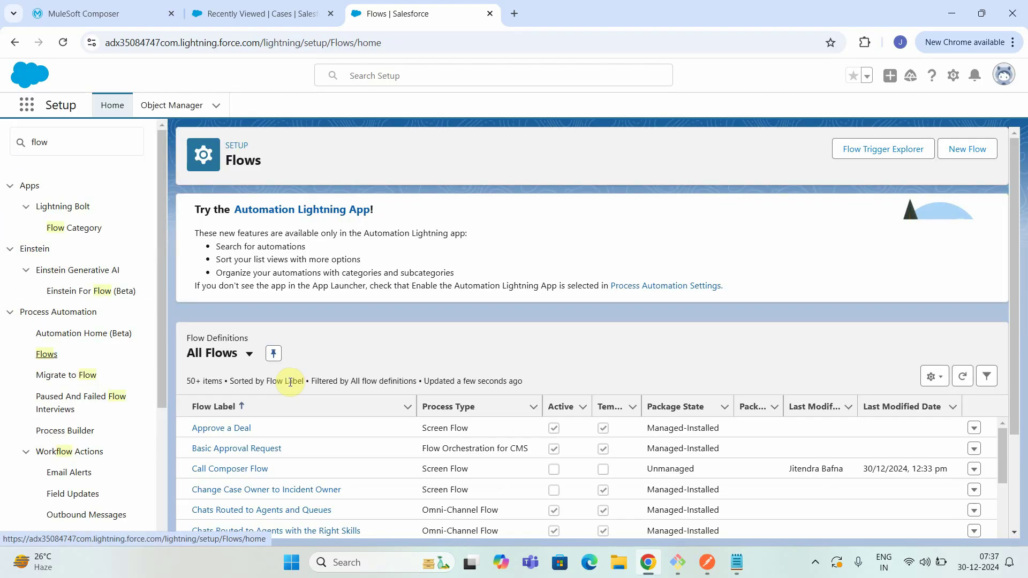
Step: Search Setup for "external", open the External Services page and start adding a service from an API specification
drag(54, 142, 15, 142)
text(external)
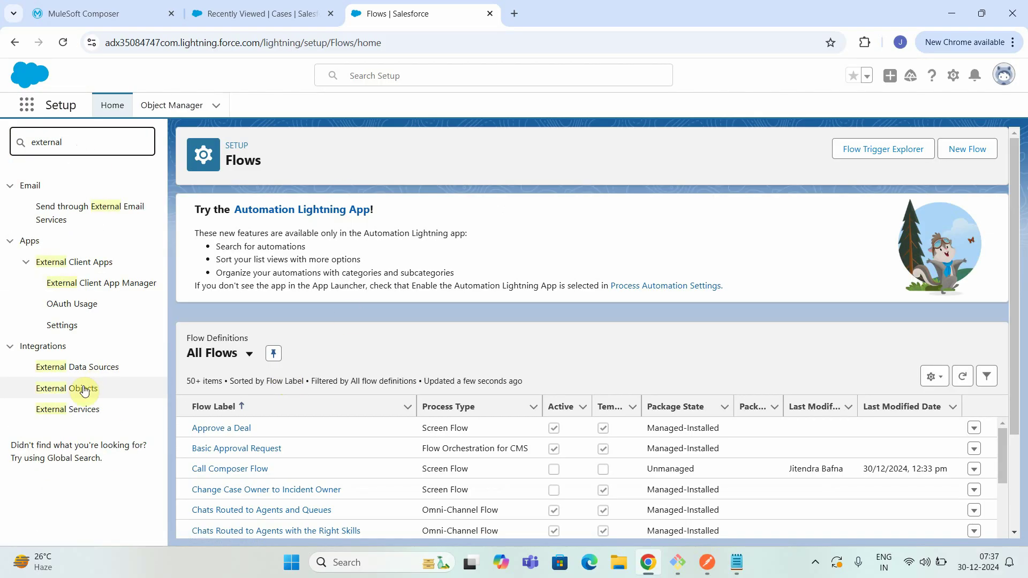
click(81, 410)
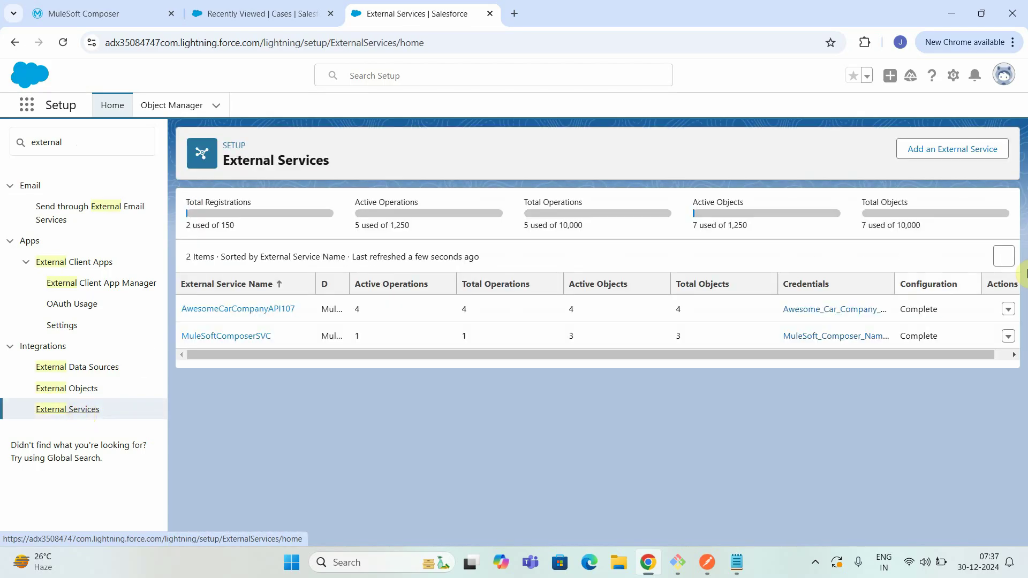
click(948, 151)
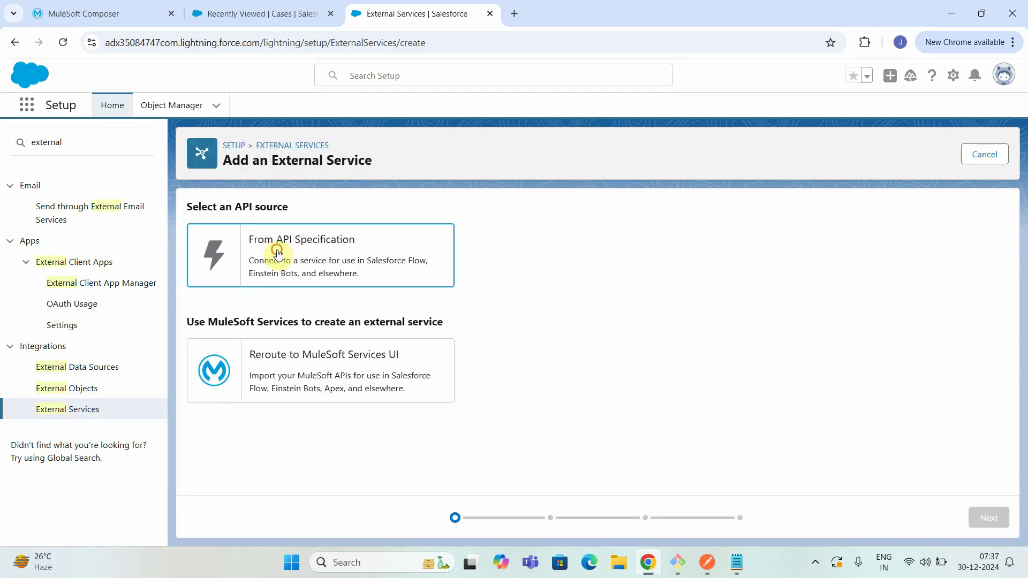
click(279, 254)
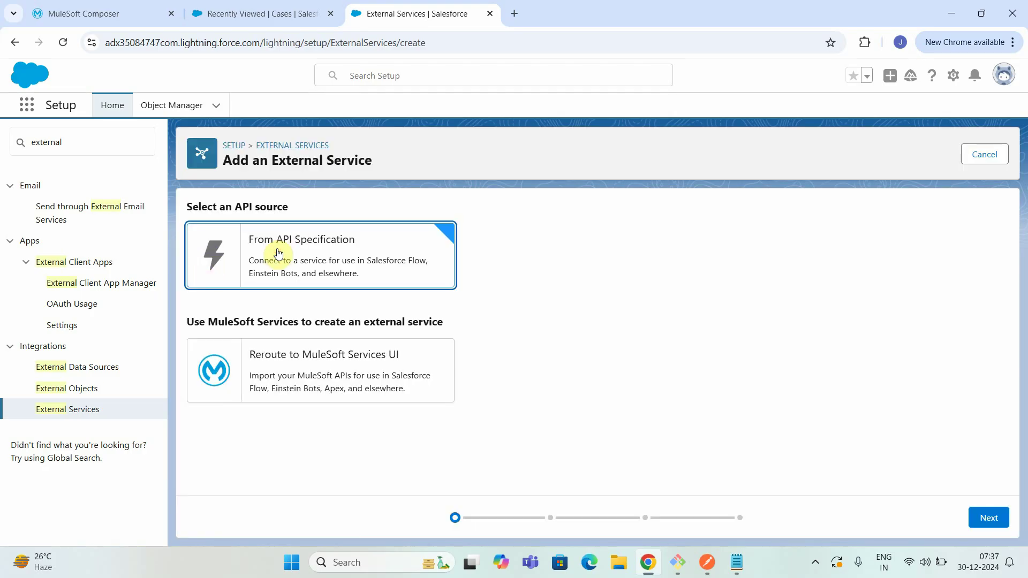
click(987, 517)
Step: Name the external service ComposerFlowExternalService, without any spaces
click(243, 249)
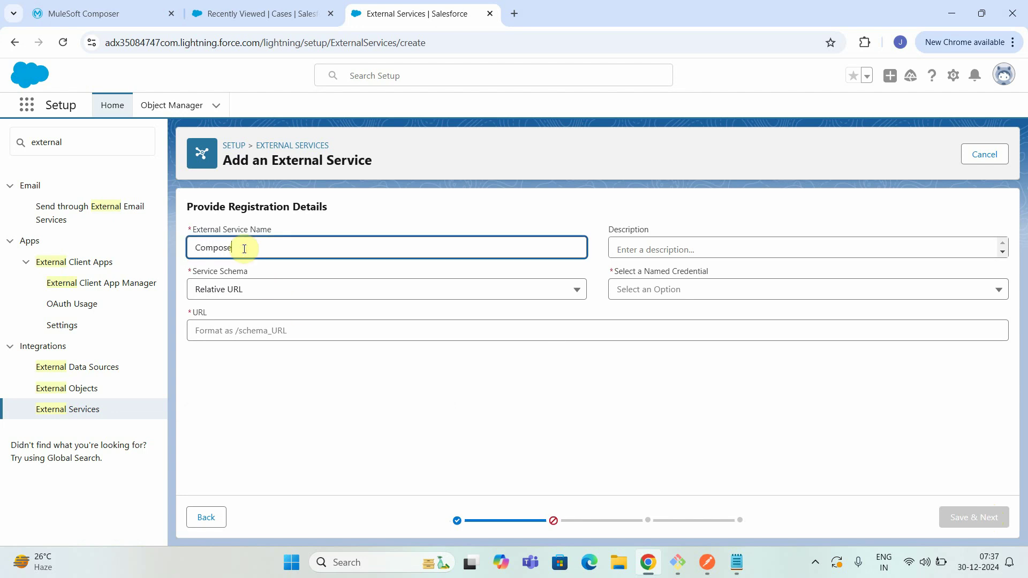
text(r Fi)
text(ow External Service)
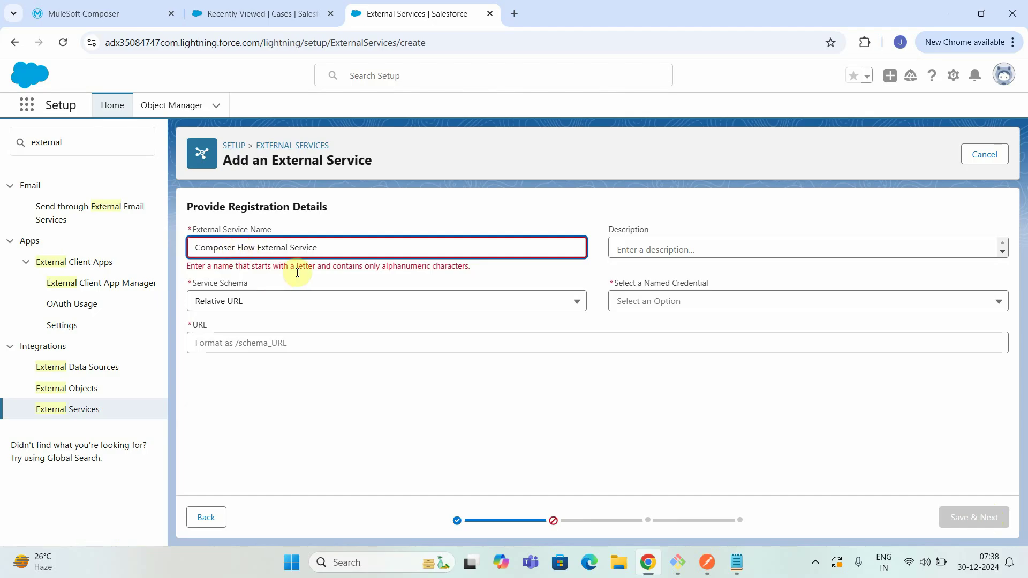
click(290, 247)
key(BackSpace)
click(256, 247)
key(BackSpace)
click(237, 248)
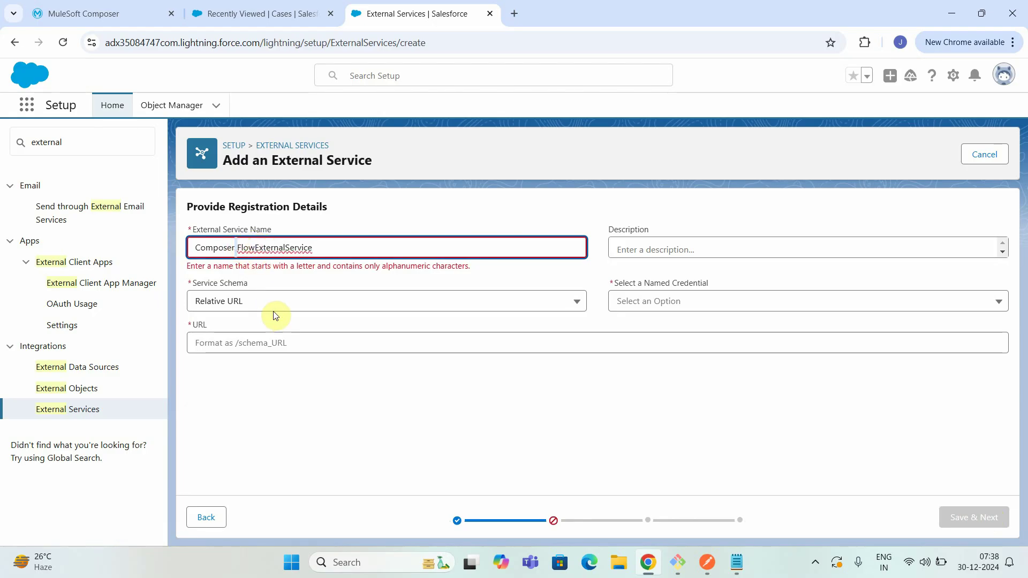
key(BackSpace)
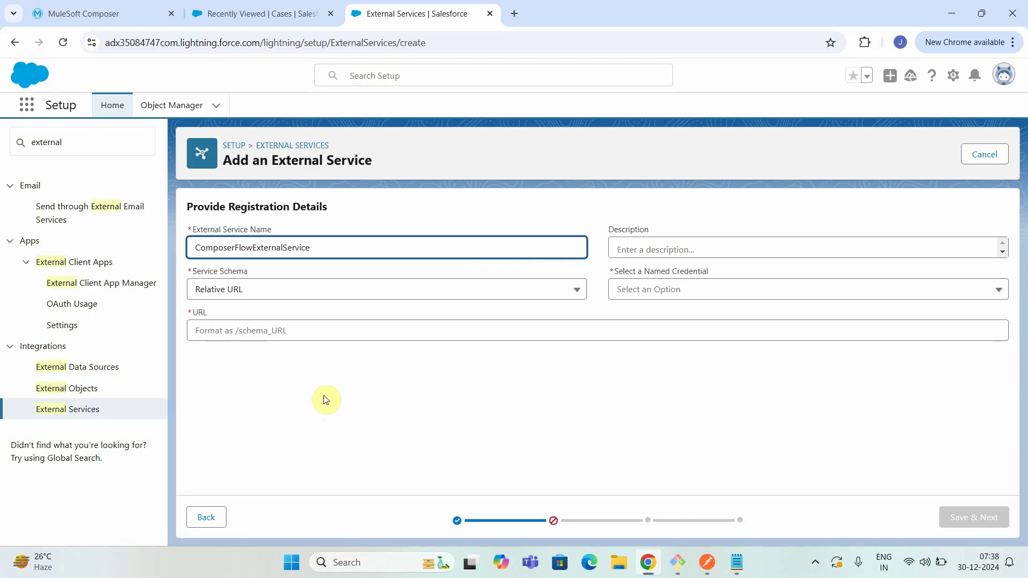
Step: Complete the registration details with Complete Schema as service schema, the service name as description and Composer_Named_Credentials as named credential
click(427, 289)
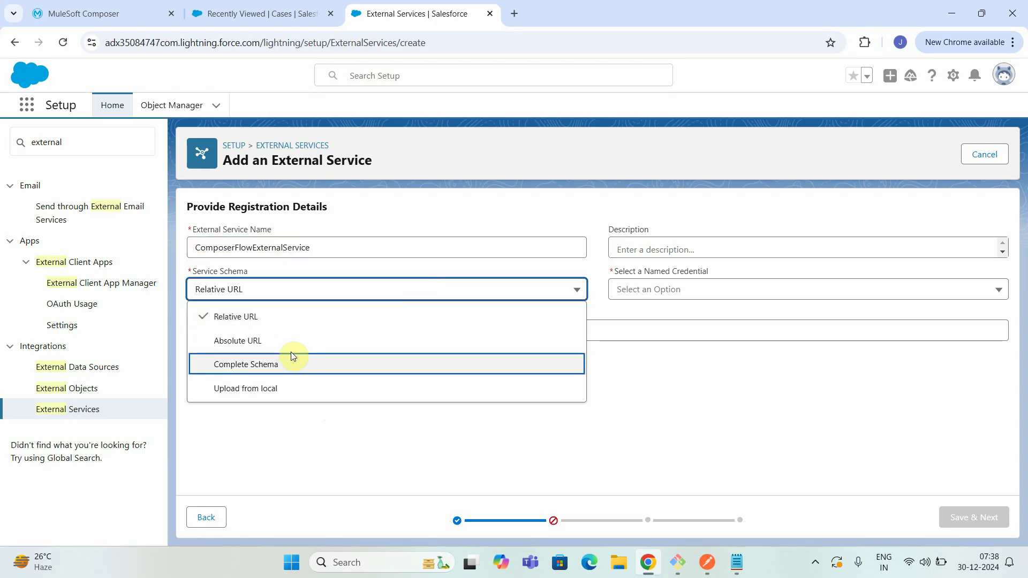
click(255, 366)
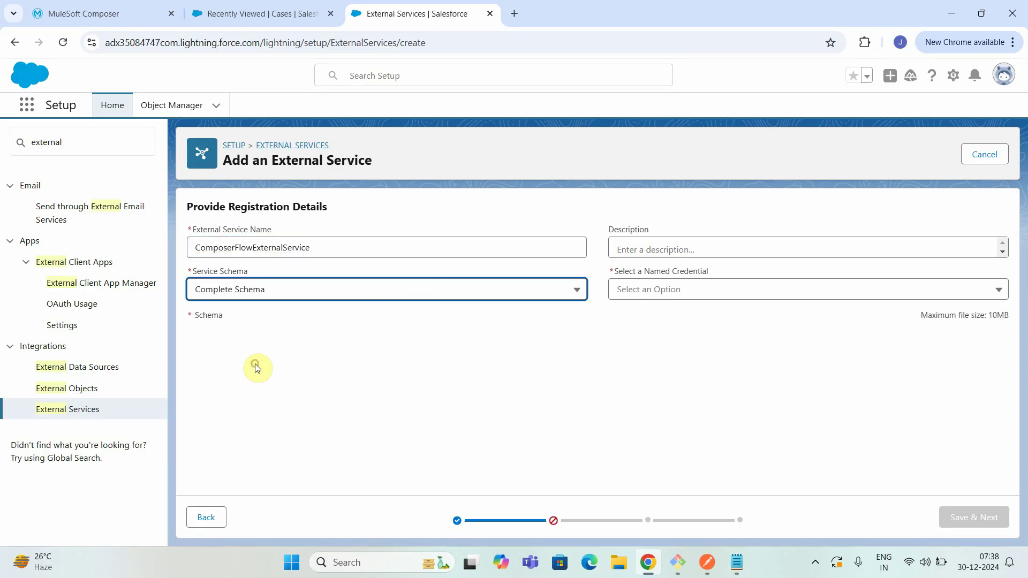
double_click(330, 249)
key(ctrl+c)
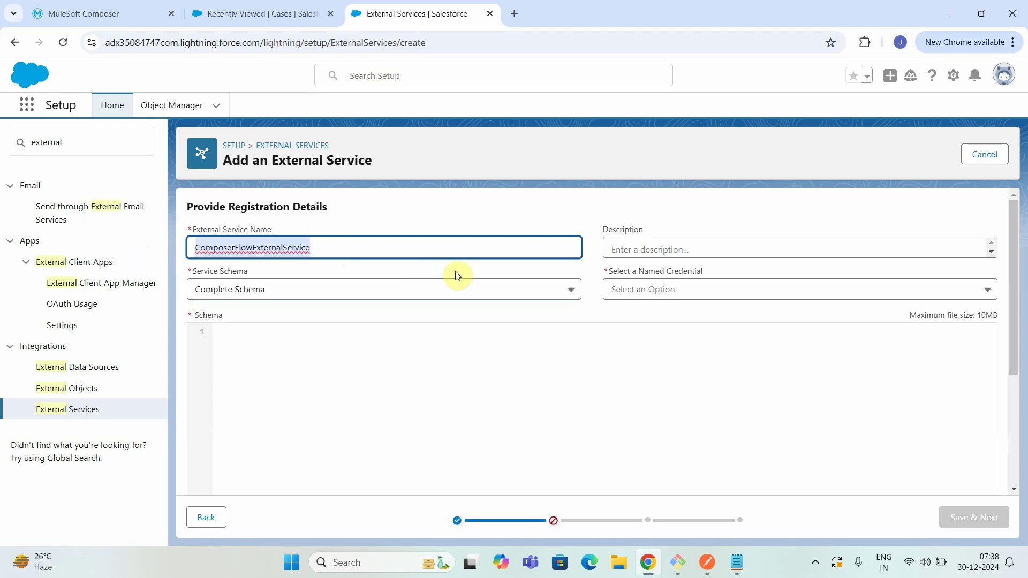
click(717, 247)
key(ctrl+v)
click(984, 289)
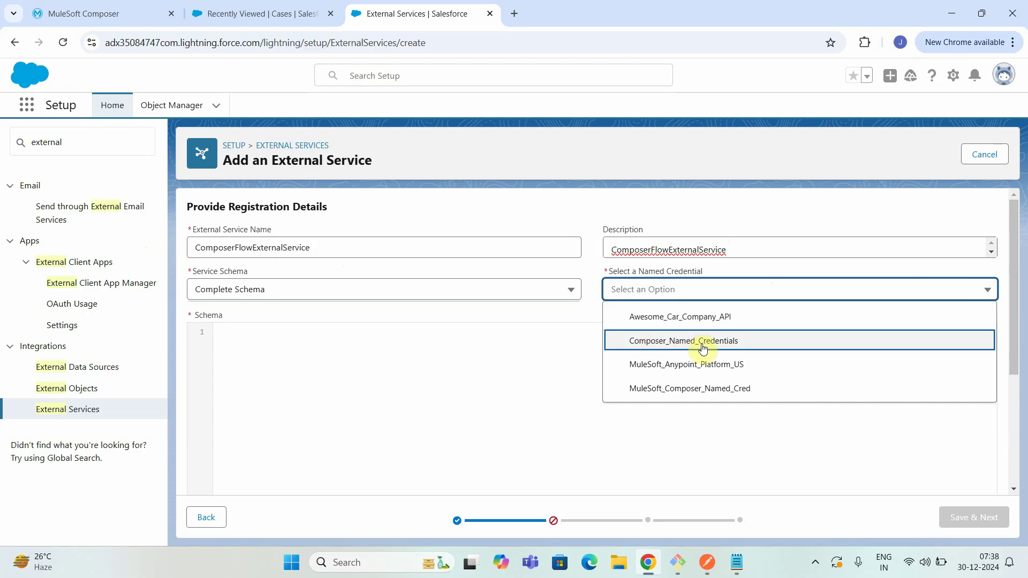
click(733, 343)
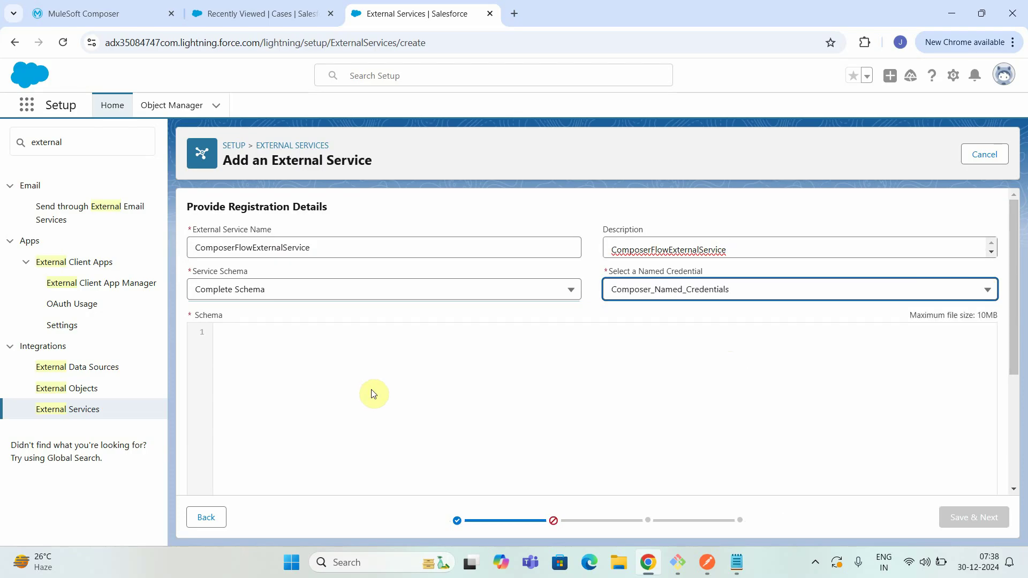
Step: Copy the OpenAPI specification from the flow credentials in MuleSoft Composer, paste it as the external service's schema in Salesforce and save
click(159, 8)
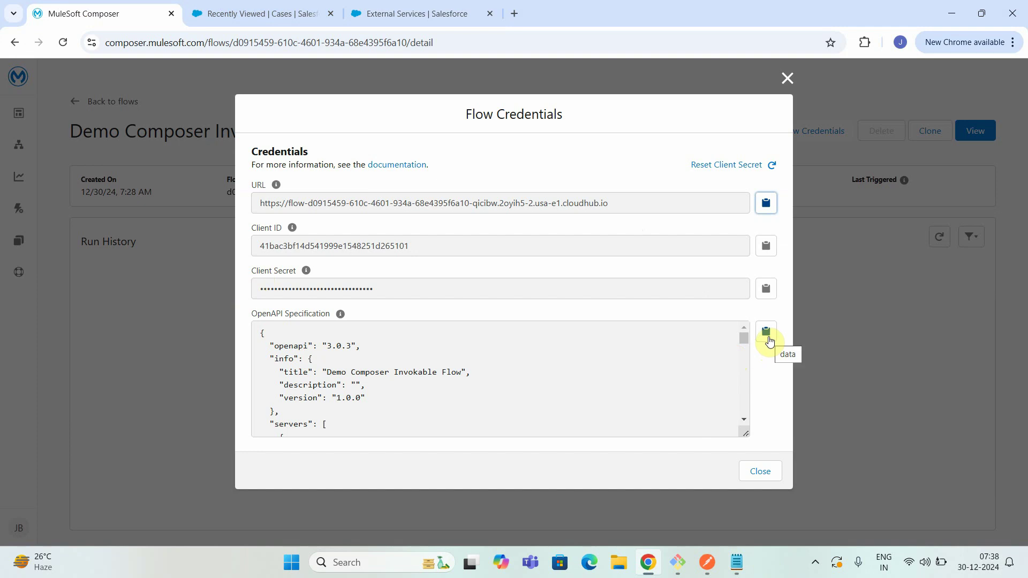
click(767, 334)
click(466, 11)
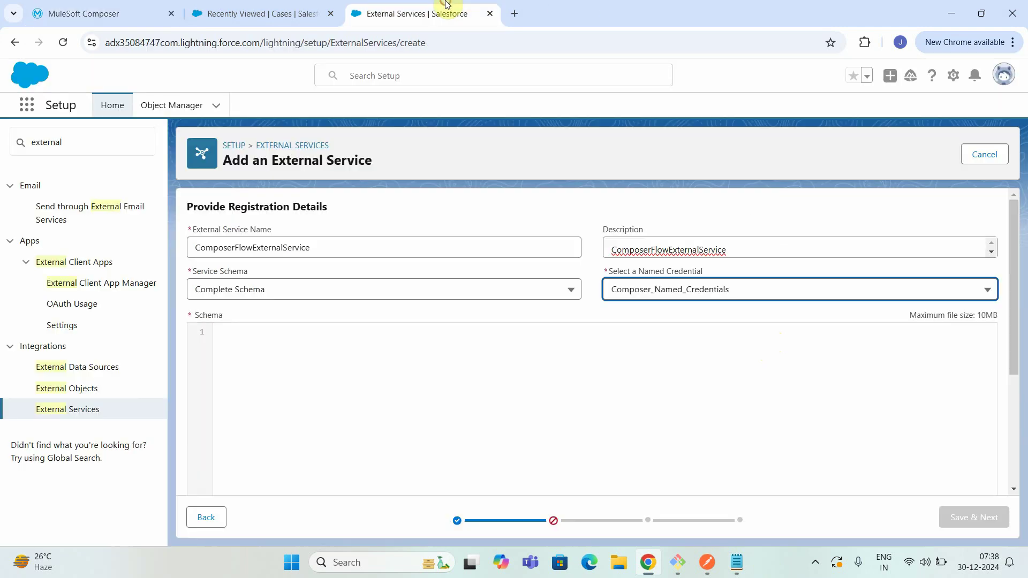
click(282, 365)
key(ctrl+v)
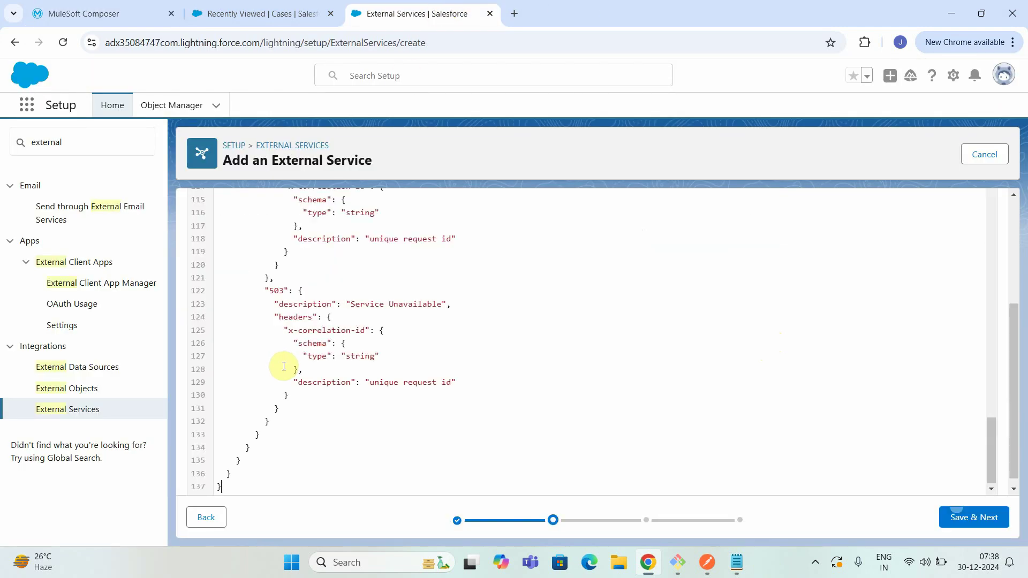
scroll(550, 354, up, 15)
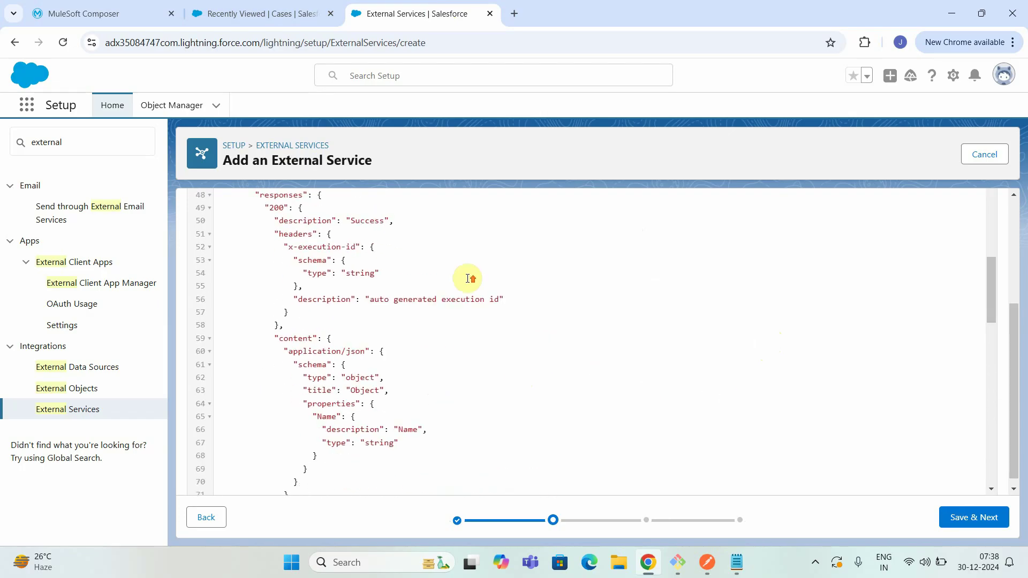
scroll(467, 278, up, 8)
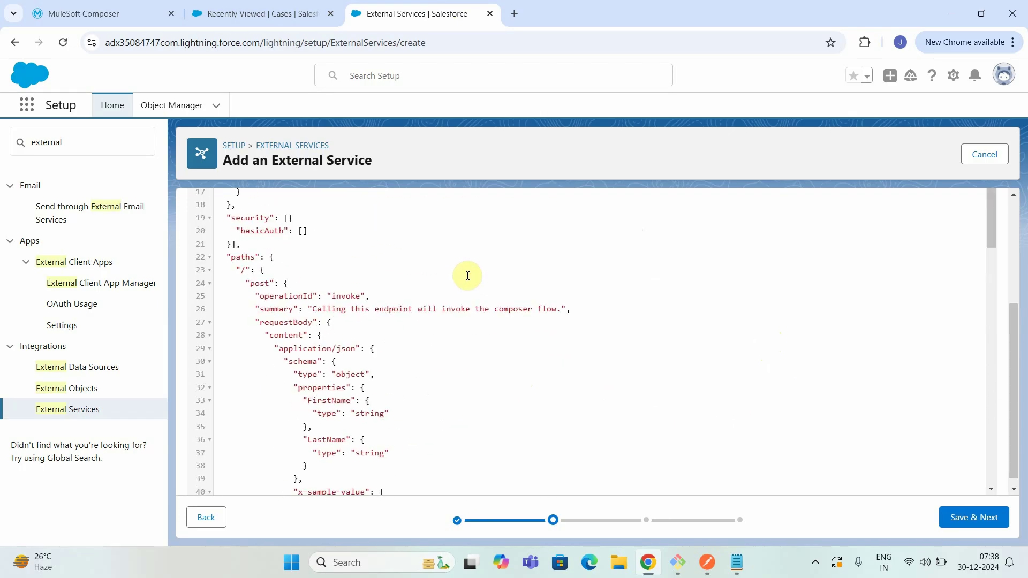
scroll(461, 274, up, 3)
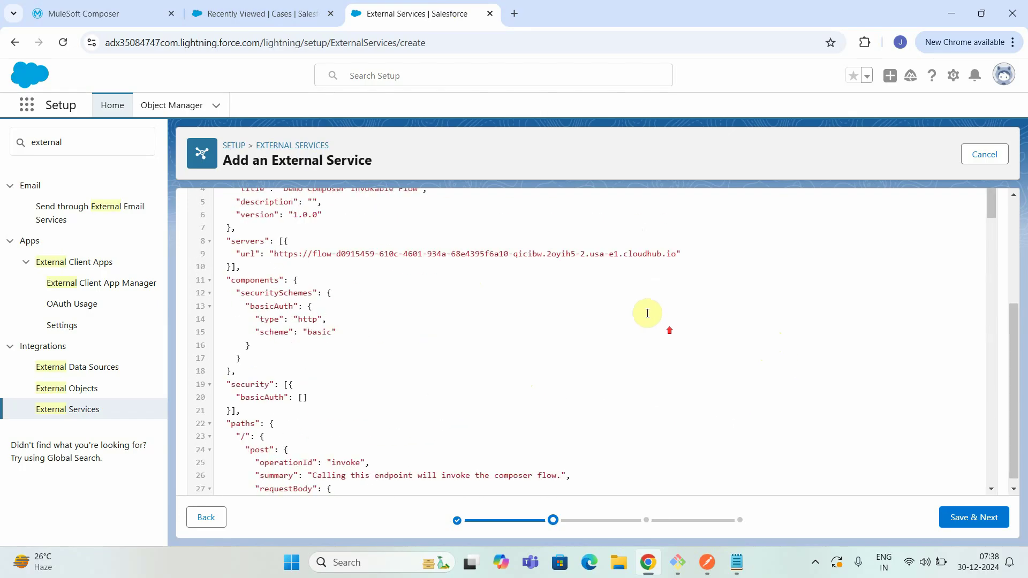
click(967, 516)
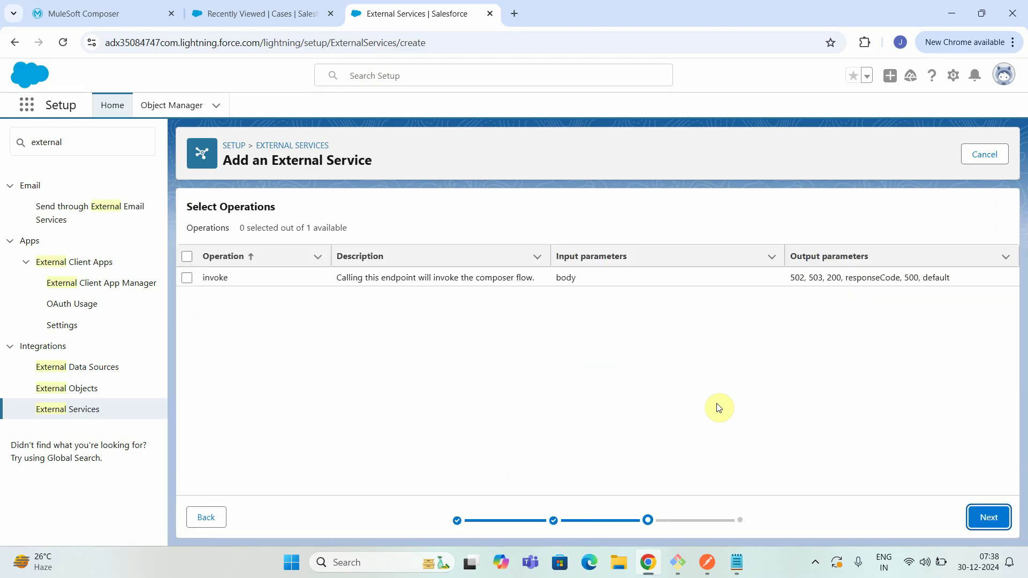
Step: Include the invoke operation in the external service, review its input and output parameters and finish the registration
click(186, 275)
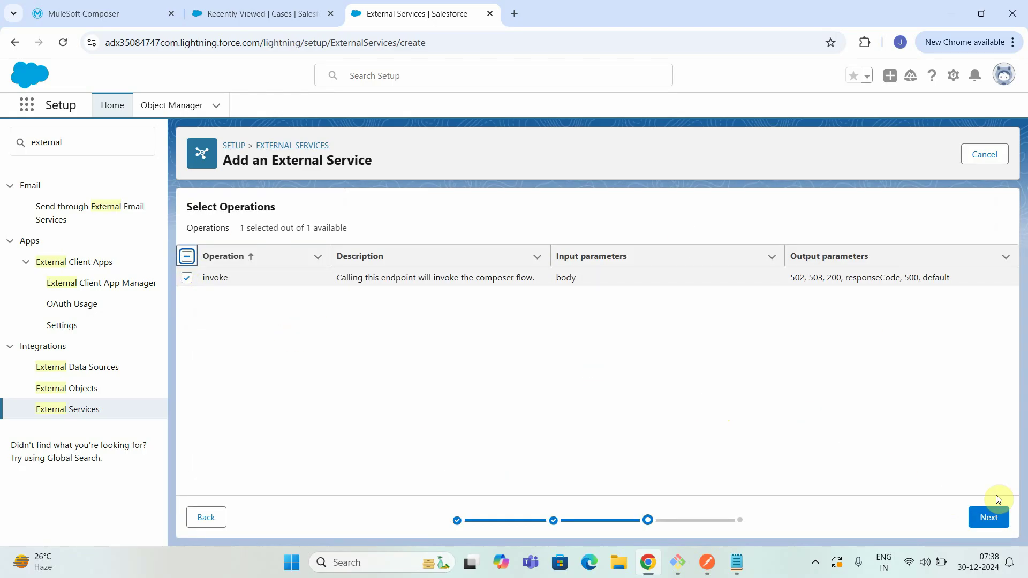
click(991, 517)
scroll(792, 412, down, 5)
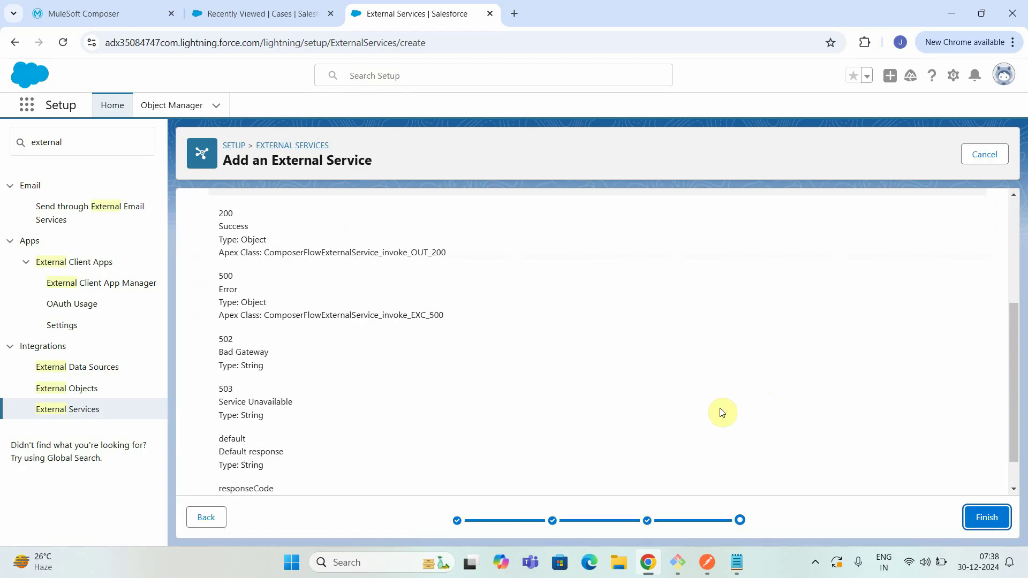
scroll(776, 406, up, 3)
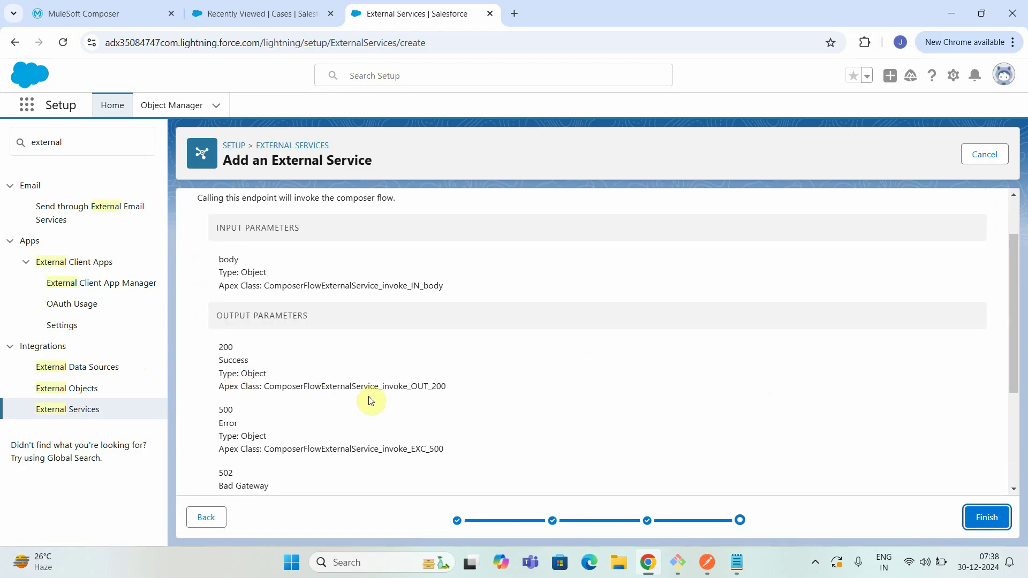
scroll(440, 392, down, 1)
scroll(375, 354, up, 2)
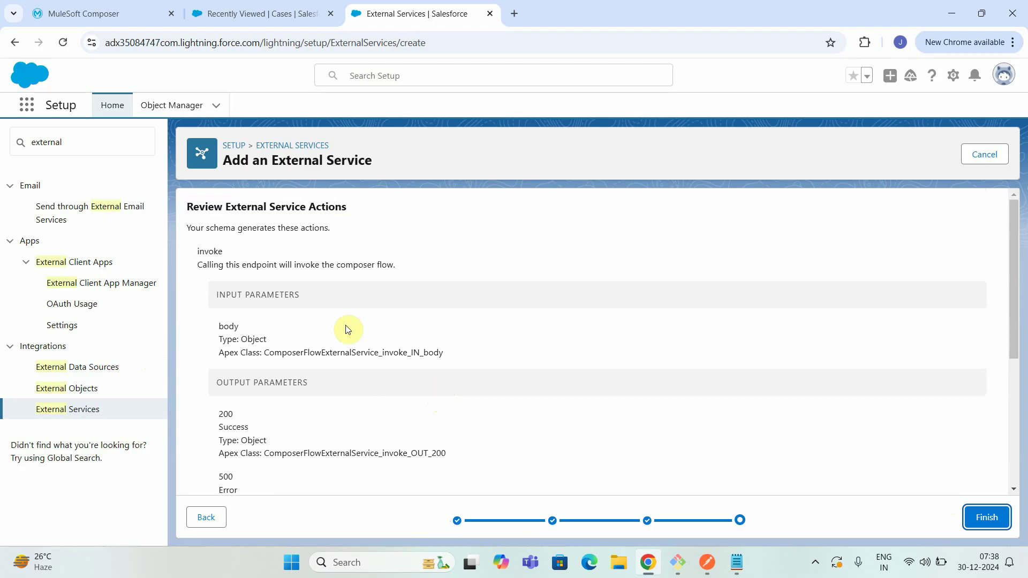
scroll(408, 376, down, 5)
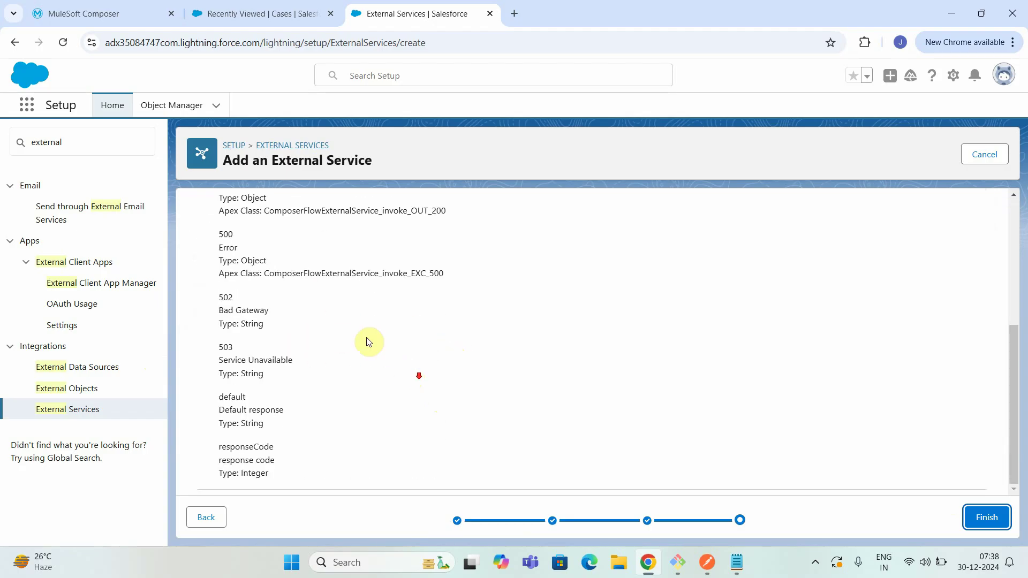
scroll(358, 471, up, 4)
scroll(362, 452, down, 2)
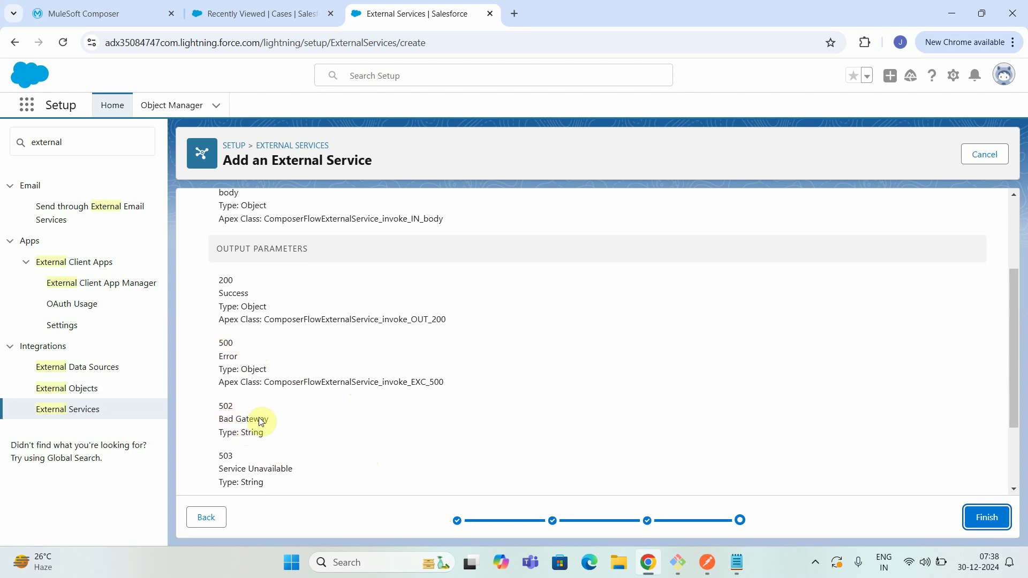
scroll(305, 367, down, 2)
scroll(305, 367, up, 5)
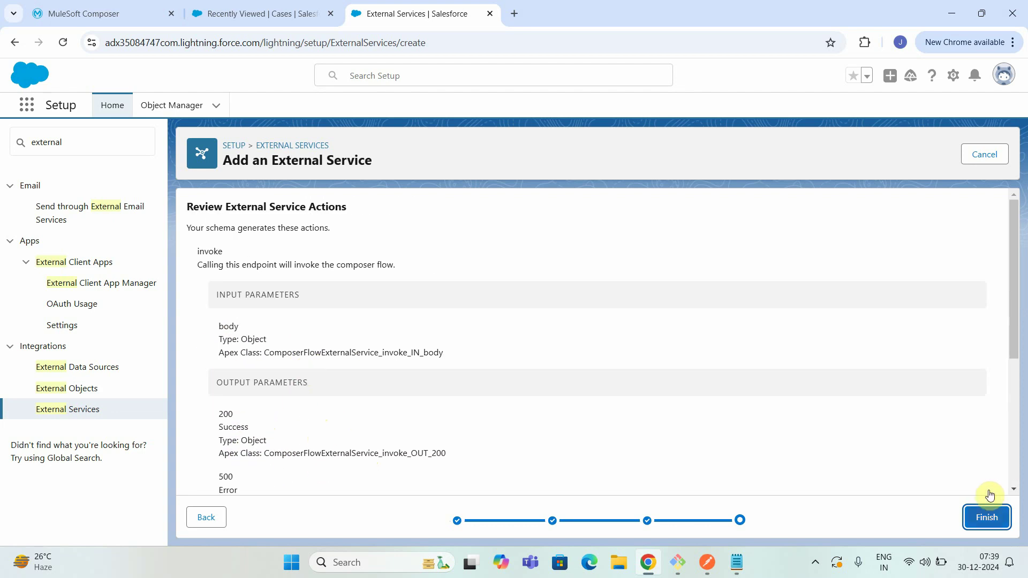
click(987, 515)
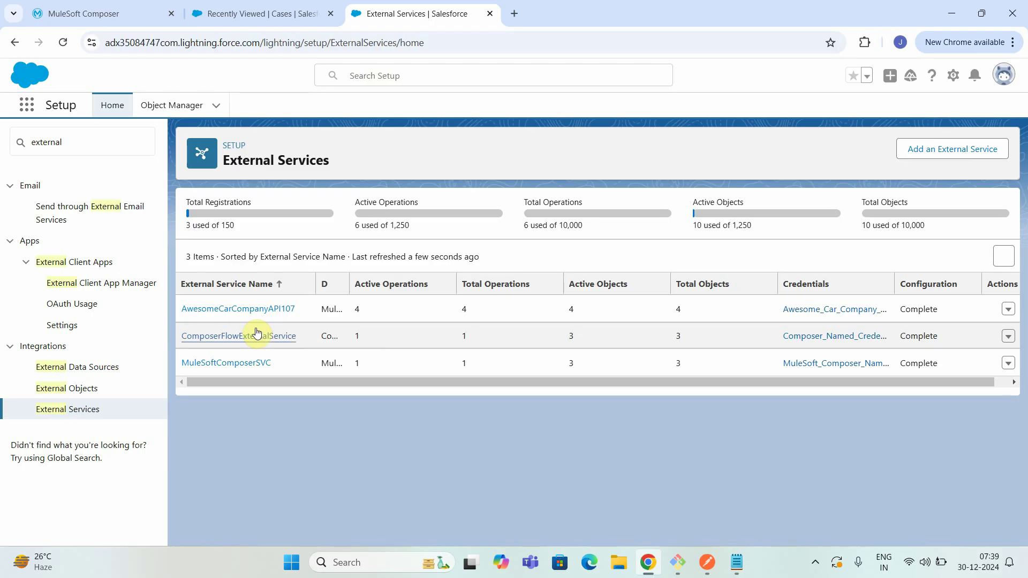
Step: Search Setup for "flow", open the Flows page and create a new Screen Flow from scratch
double_click(69, 142)
text(f)
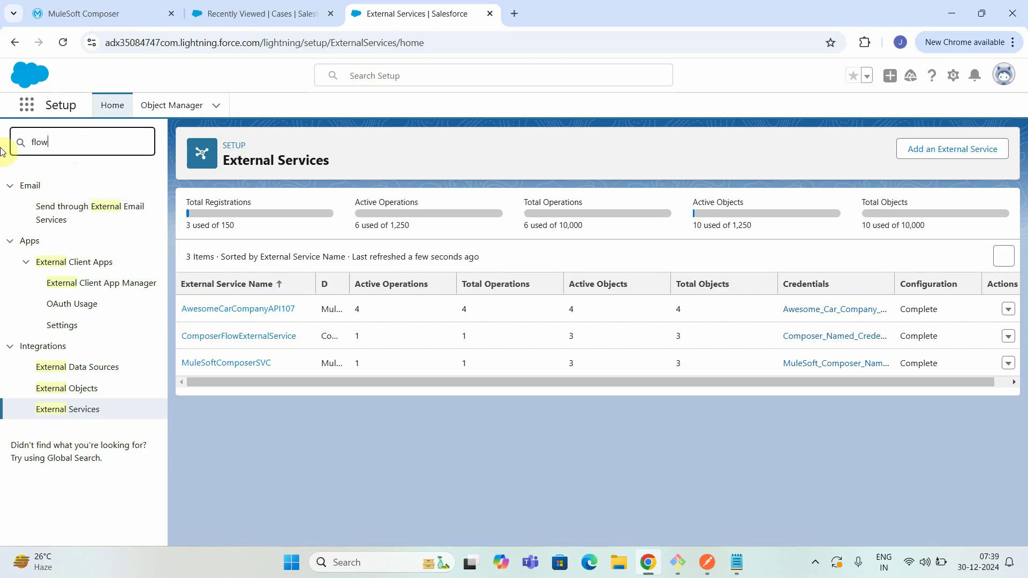
text(low)
click(52, 358)
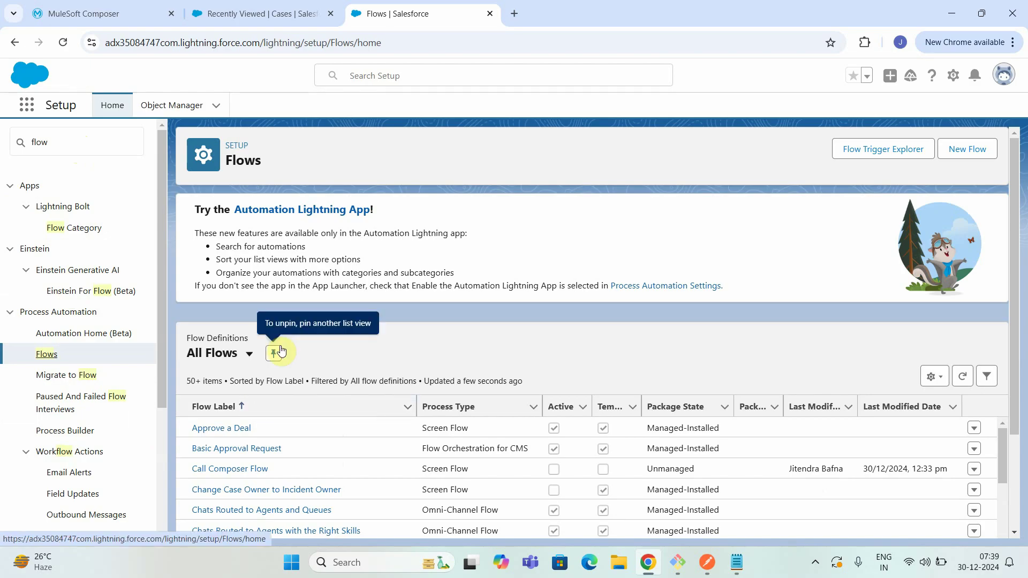
click(973, 152)
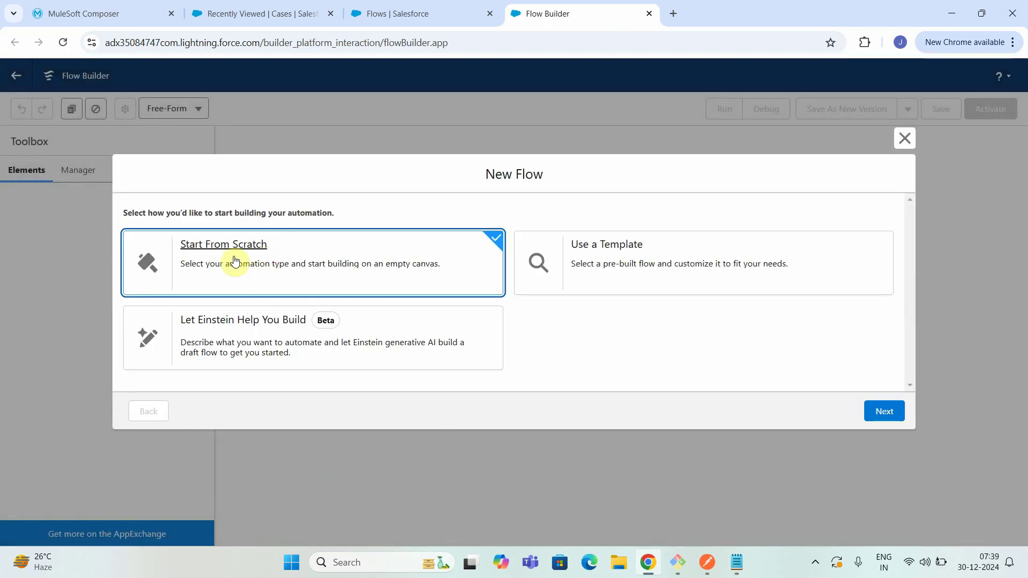
click(882, 411)
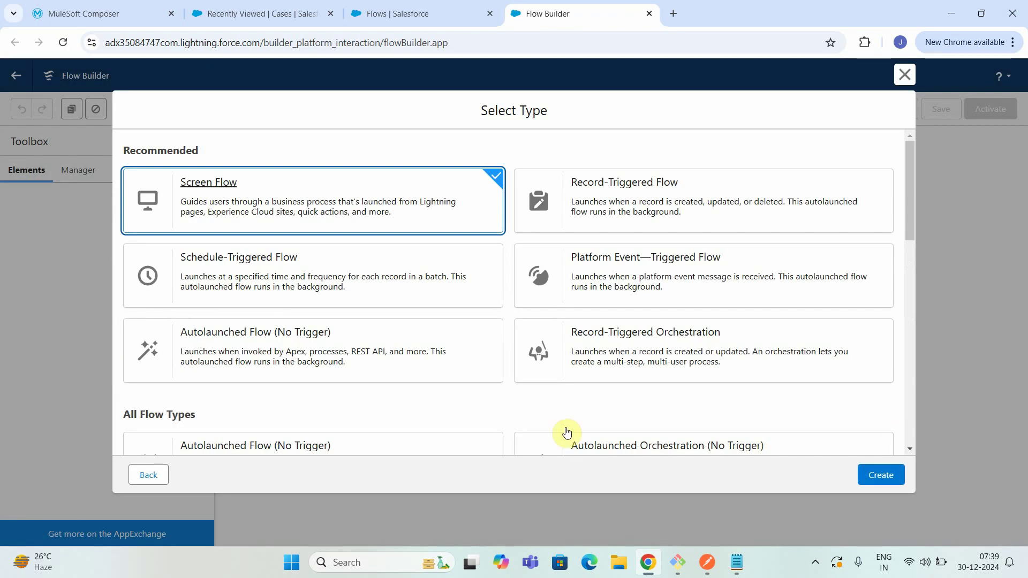
click(888, 471)
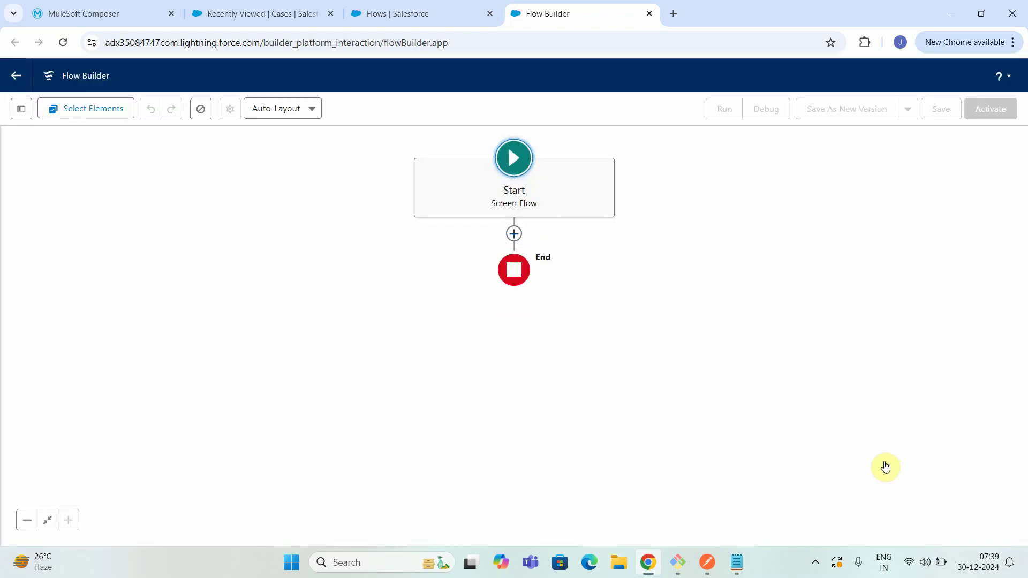
Step: Add an Action element after Start that uses the Invoke action of ComposerFlowExternalService
click(512, 168)
click(505, 185)
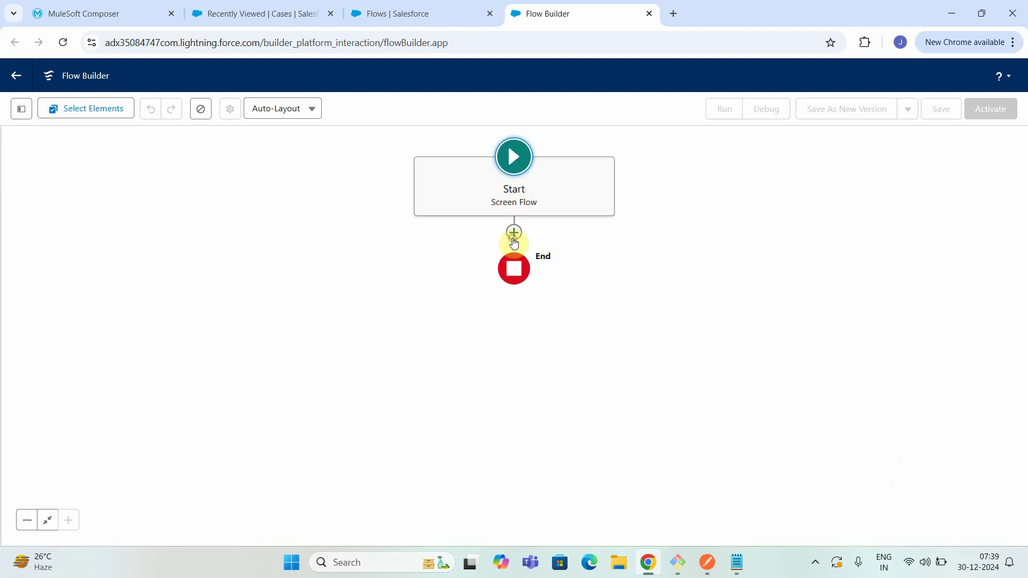
click(513, 234)
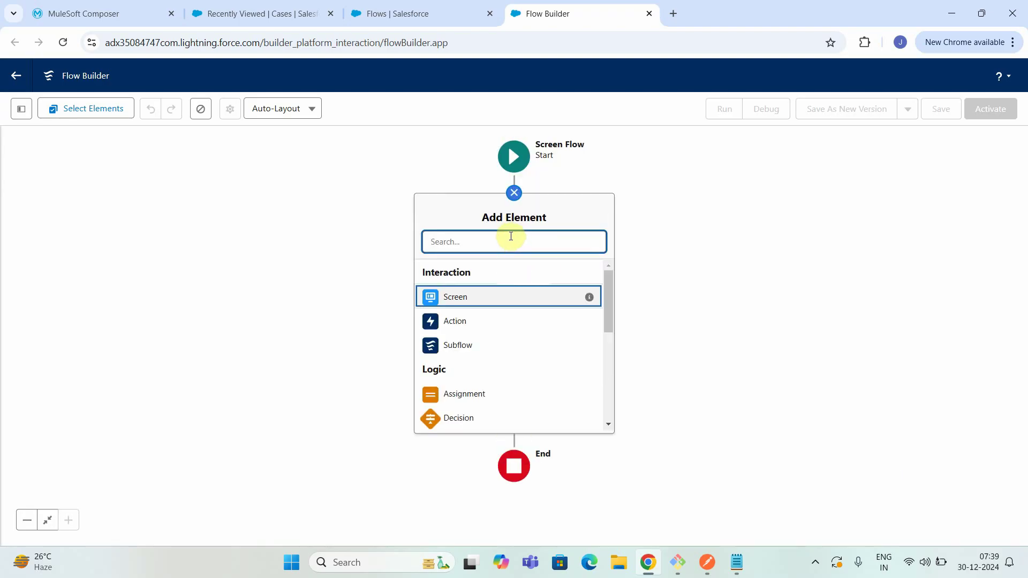
text(ac)
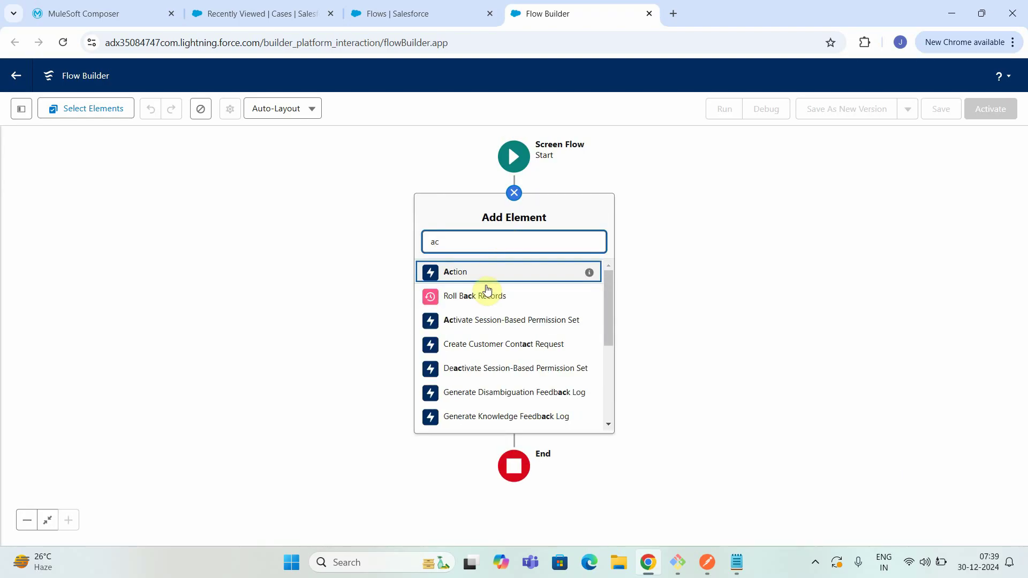
click(467, 275)
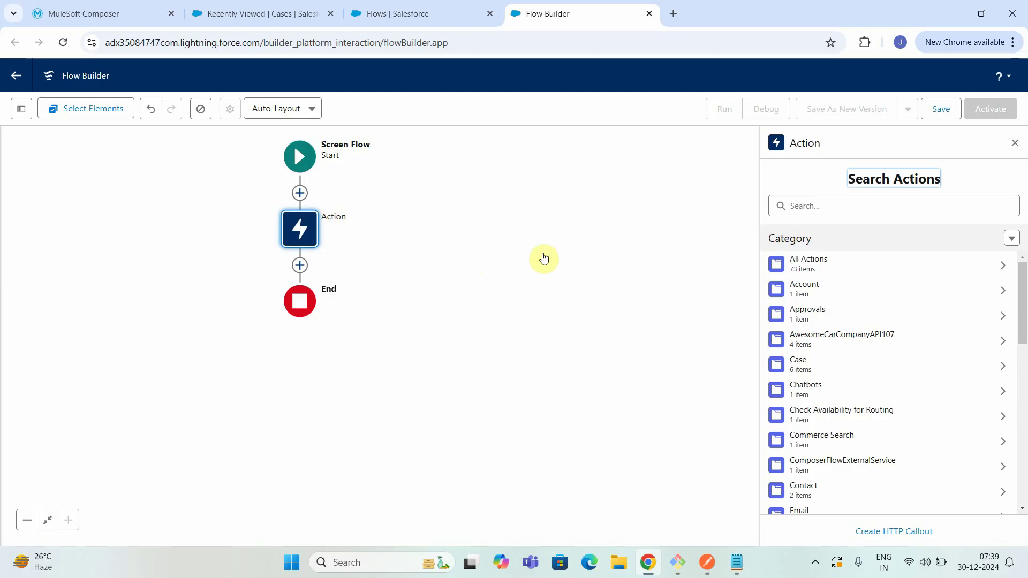
click(814, 205)
text(compos)
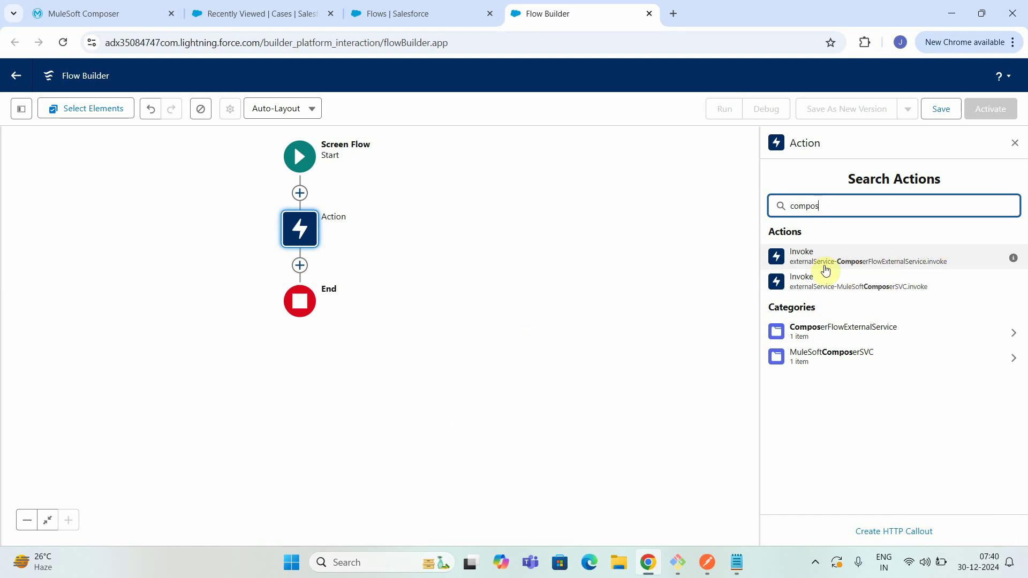
click(874, 264)
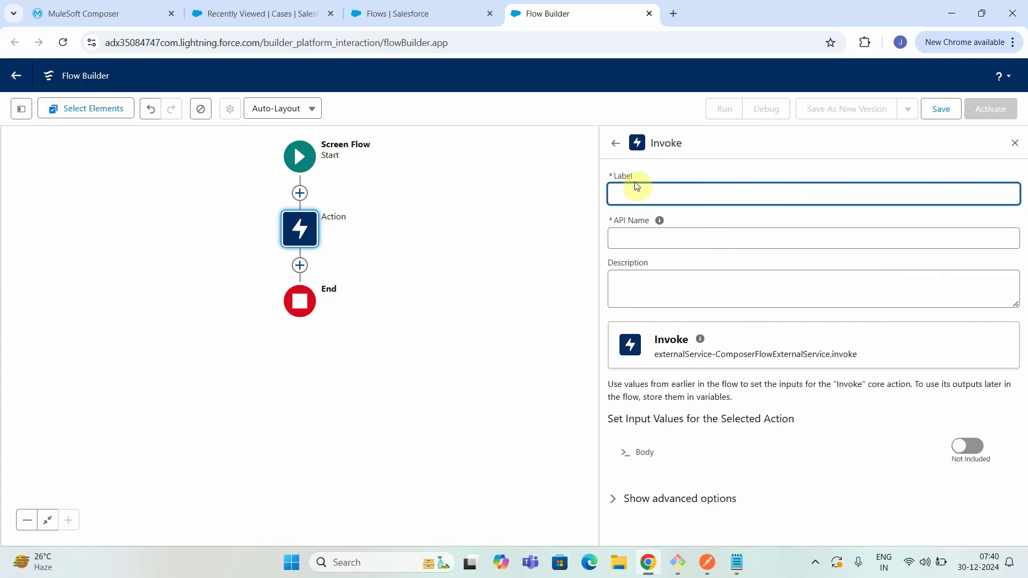
Step: Label the Invoke action "Call MuleSoft Composer Flow" and let its API name fill in from the label
text(Call)
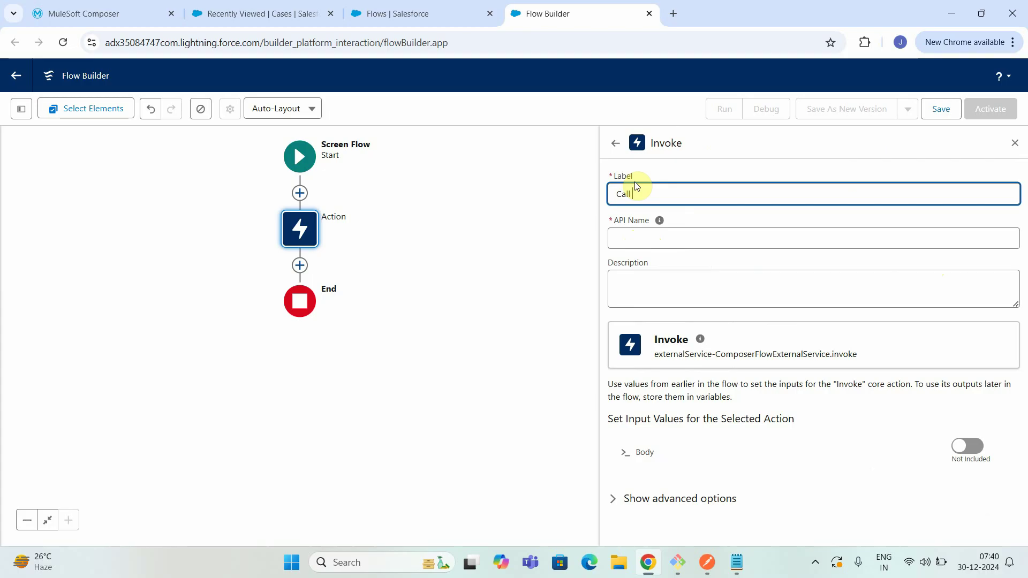
text( MuleSoft Composer Flow)
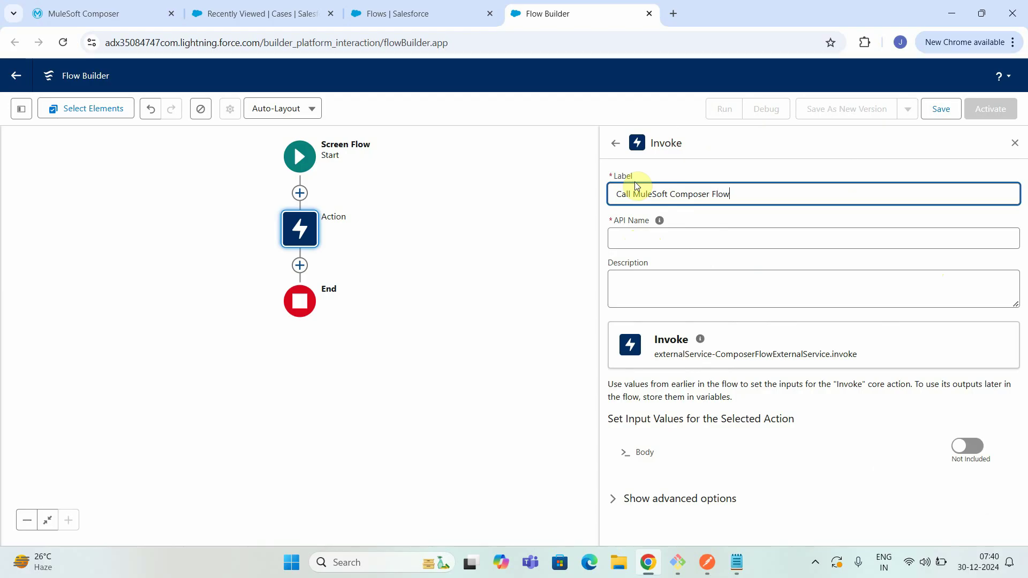
click(523, 246)
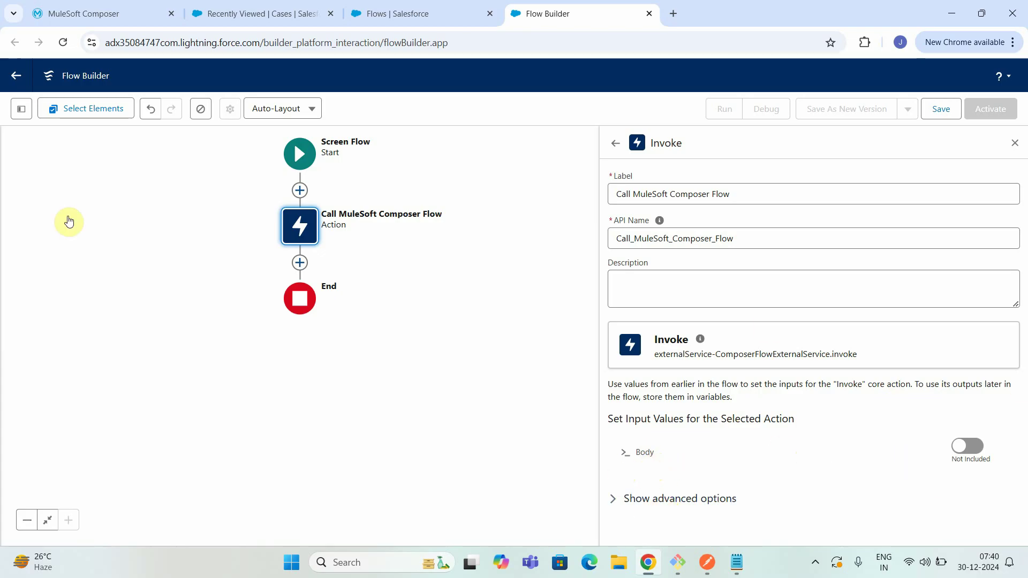
Step: Start a new flow resource of type Variable with the API name Composer_Input
click(21, 109)
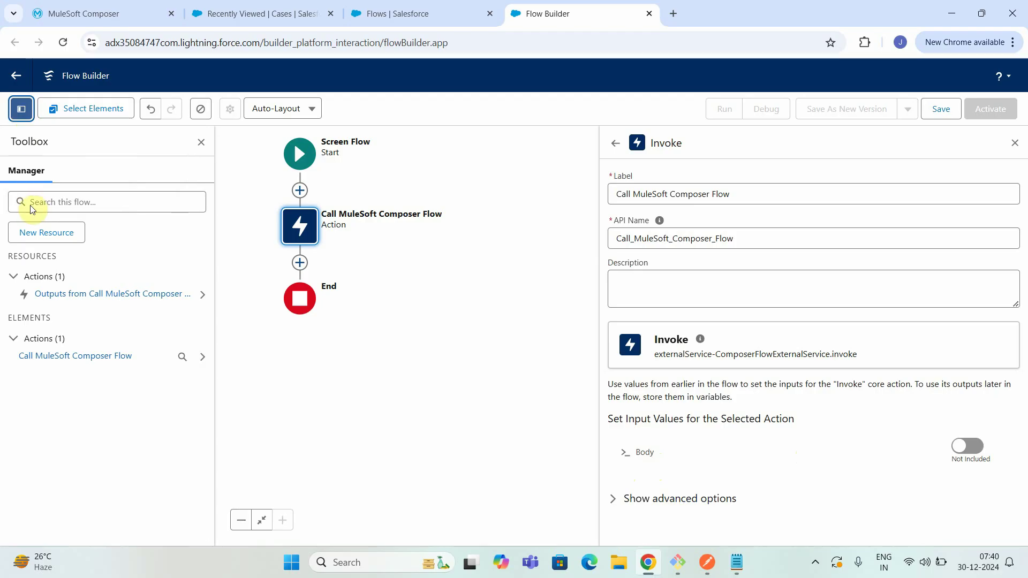
click(59, 234)
click(292, 249)
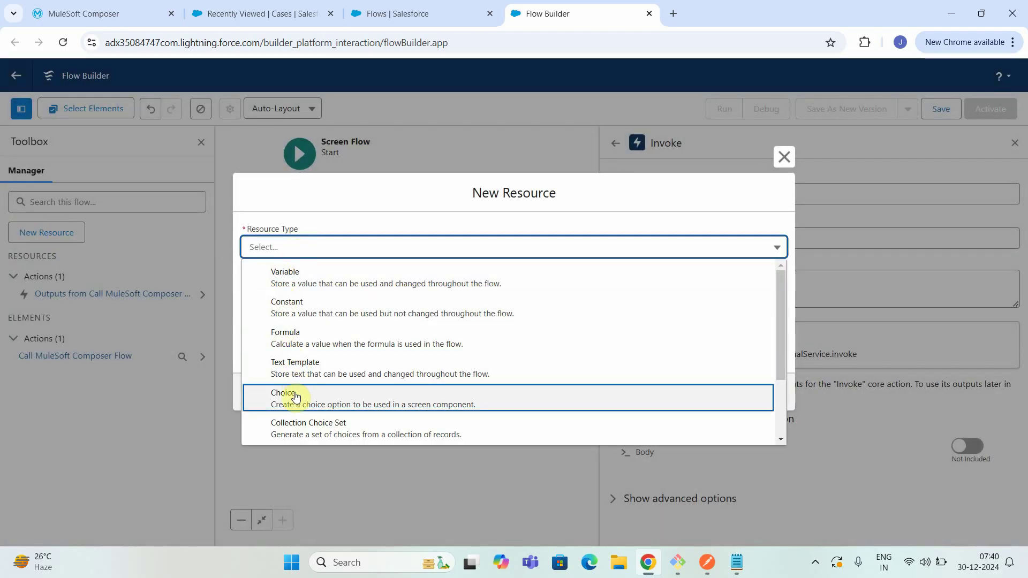
click(299, 291)
click(280, 276)
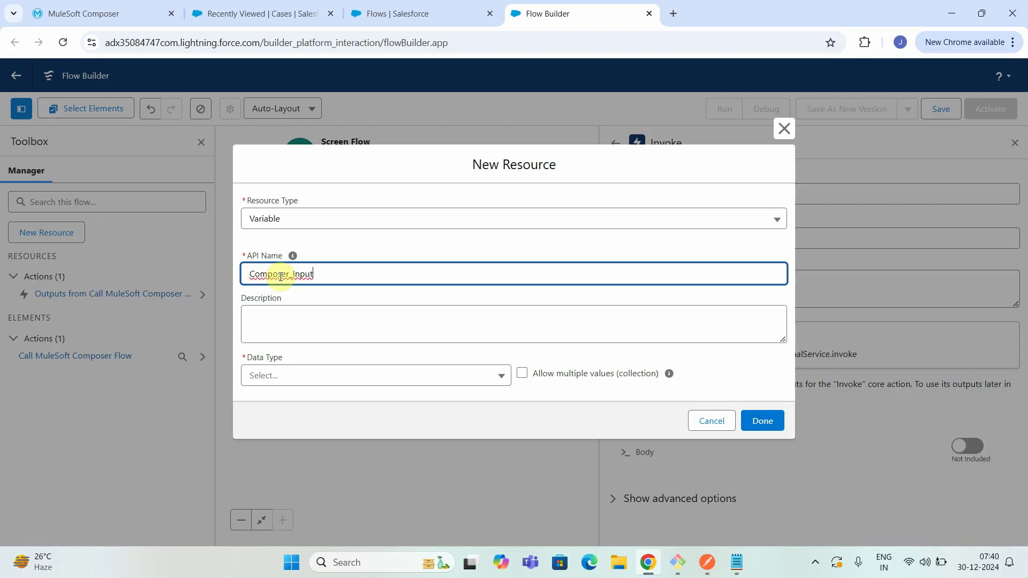
text(_)
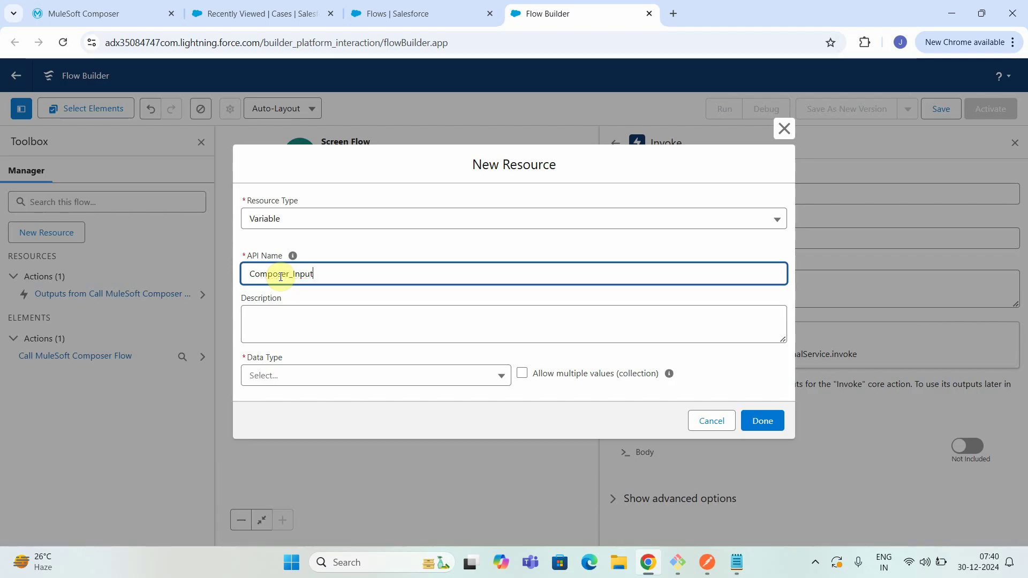
Step: Make the Composer_Input variable Apex-Defined with the class ExternalService__ComposerFlowExternalService_invoke_IN_body
click(362, 375)
scroll(344, 362, down, 2)
click(314, 349)
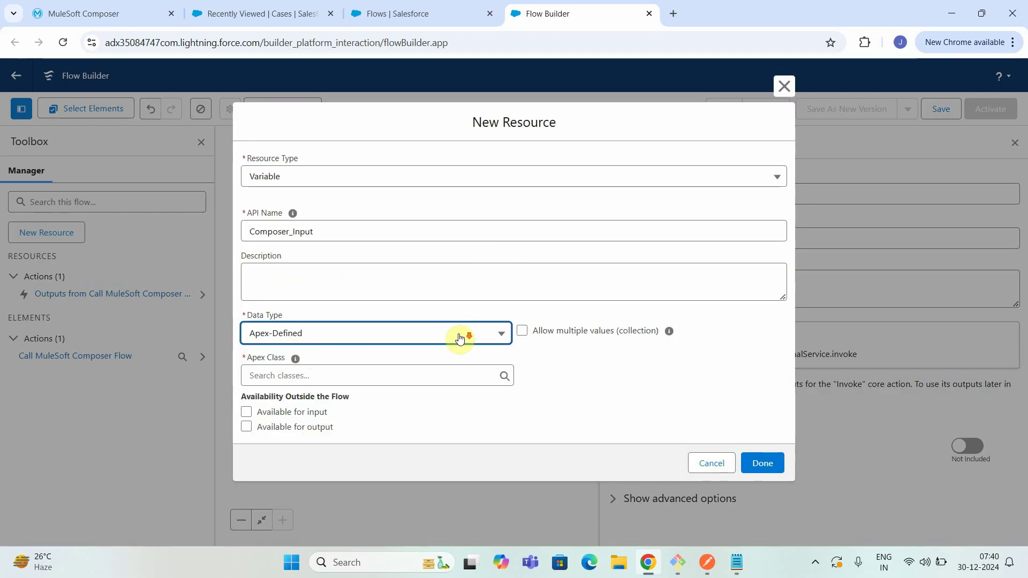
click(317, 376)
text(com)
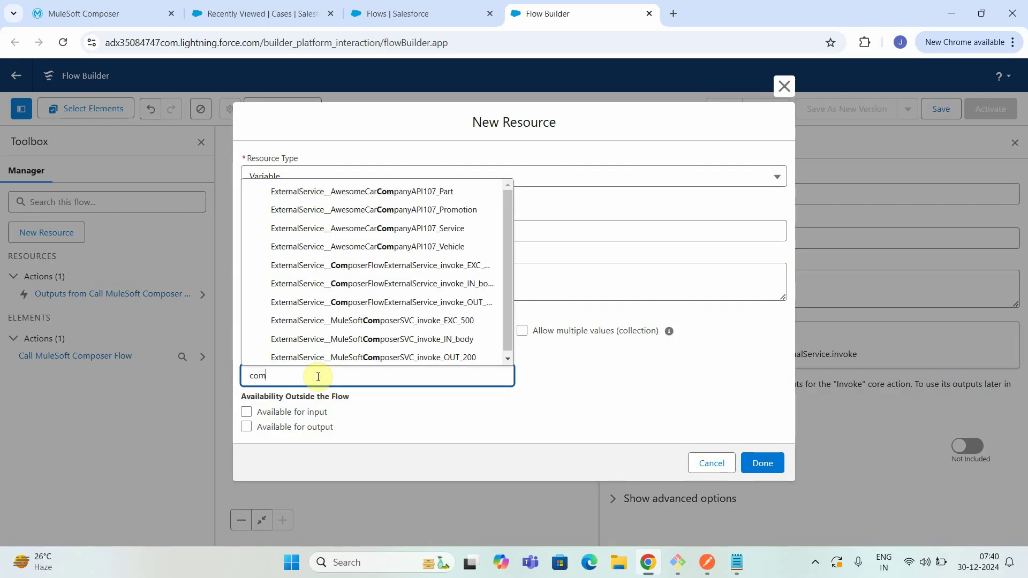
text(poser)
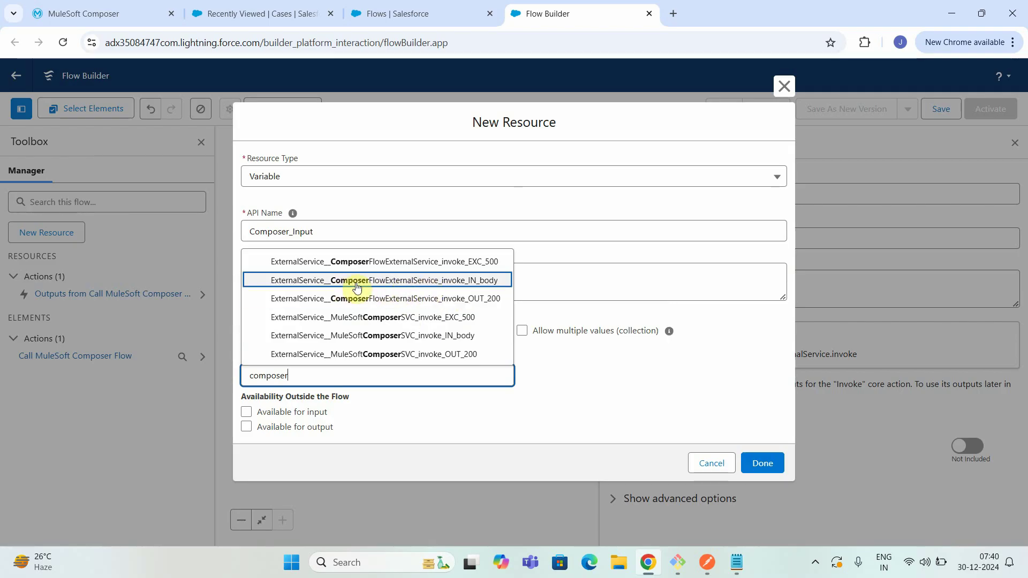
click(448, 281)
Step: Mark the Composer_Input variable as available for input and finish creating it
click(764, 465)
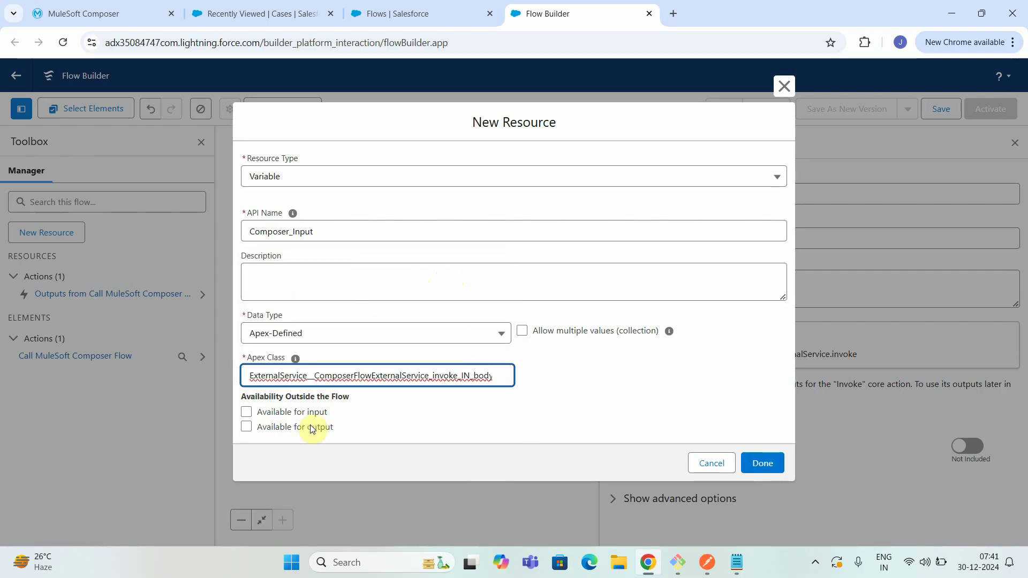
click(248, 412)
click(763, 467)
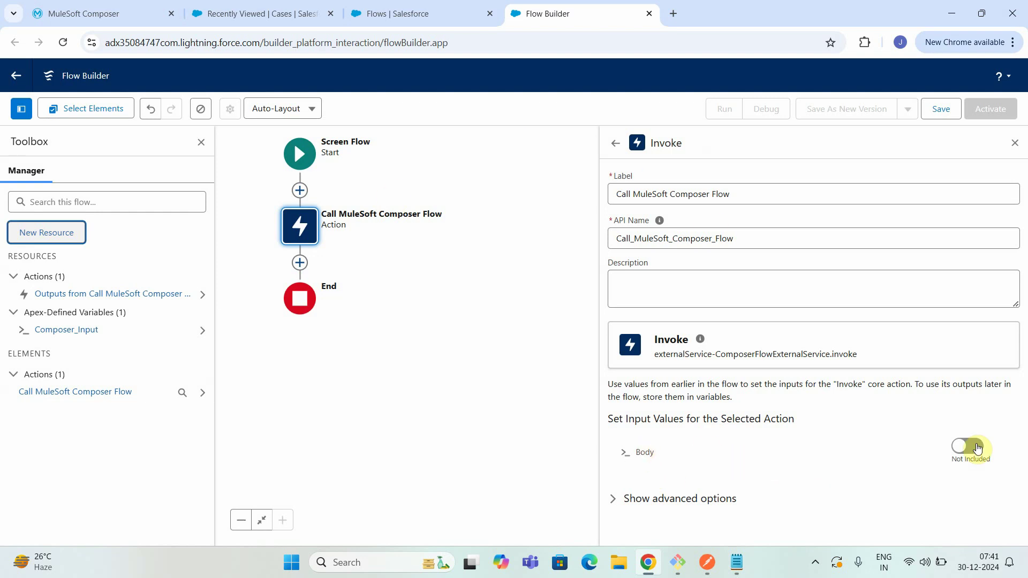
Step: Include the Body input of the Invoke action, set it to the Composer_Input variable and close the action's settings
click(974, 462)
click(690, 465)
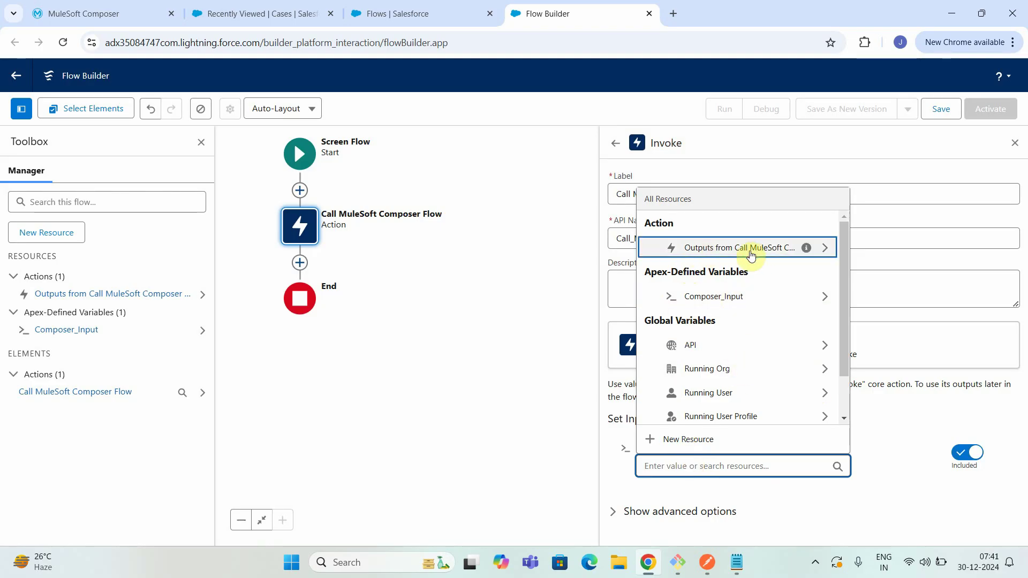
click(716, 300)
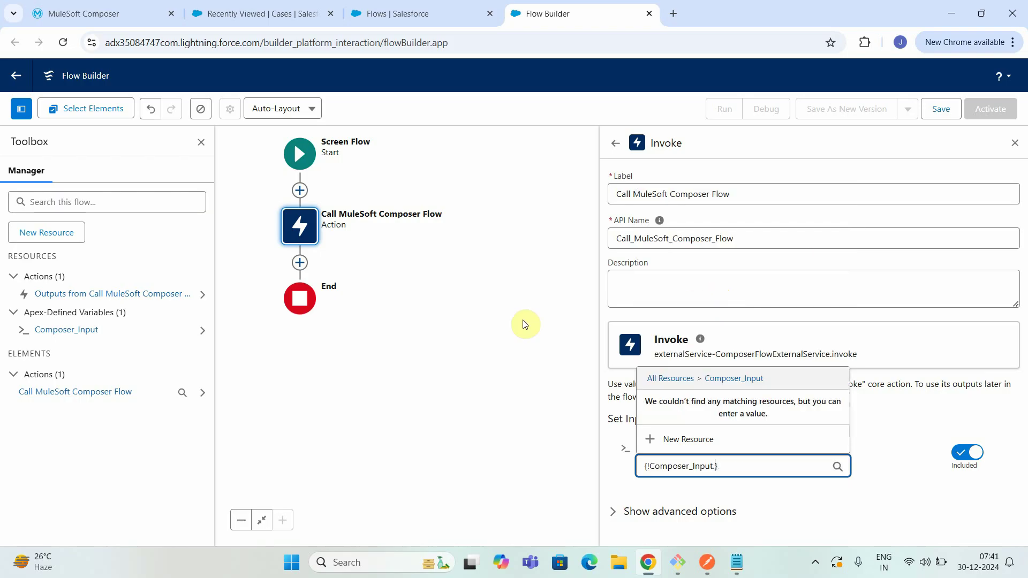
click(848, 513)
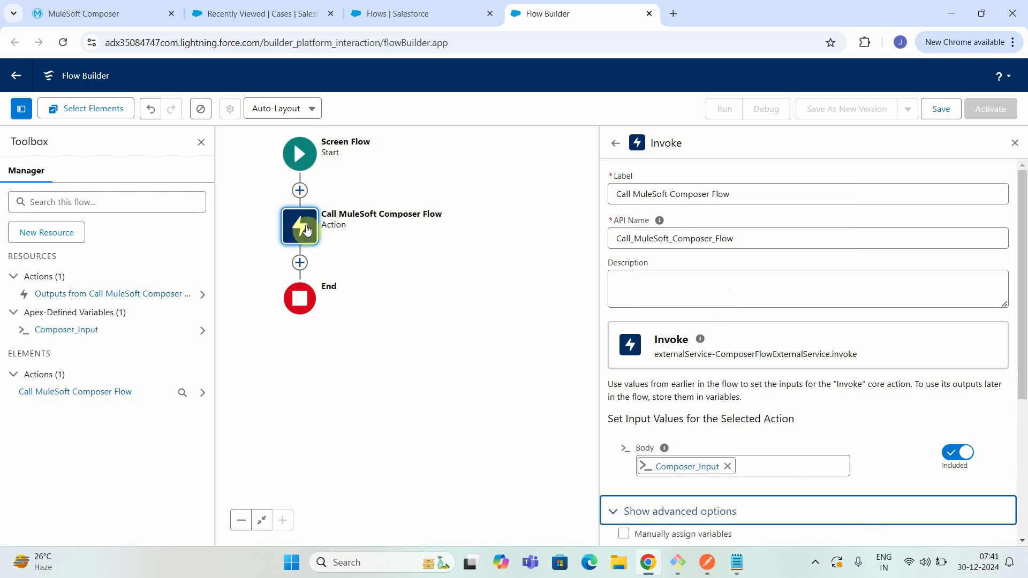
click(1015, 145)
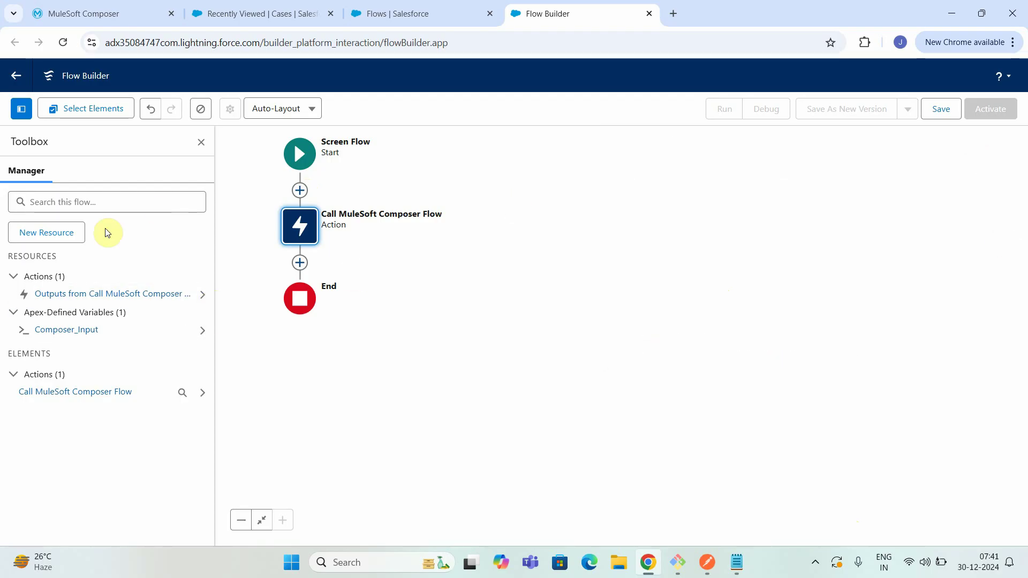
click(102, 204)
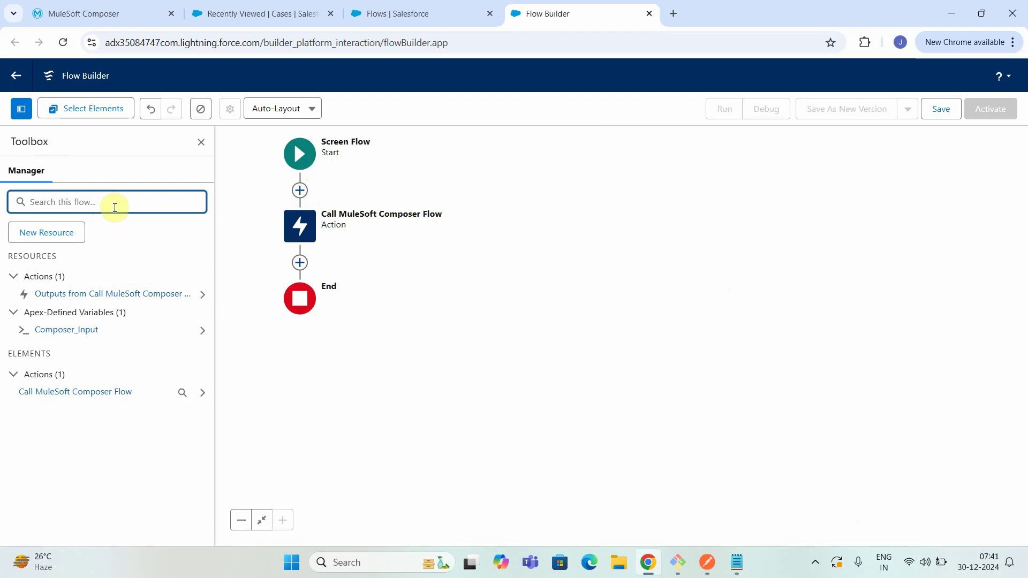
click(74, 113)
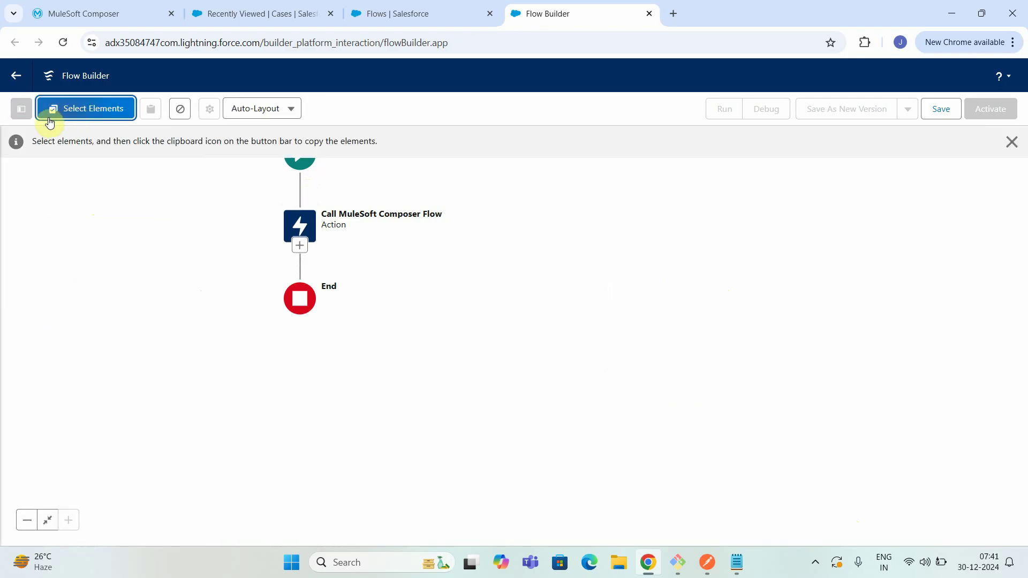
click(294, 170)
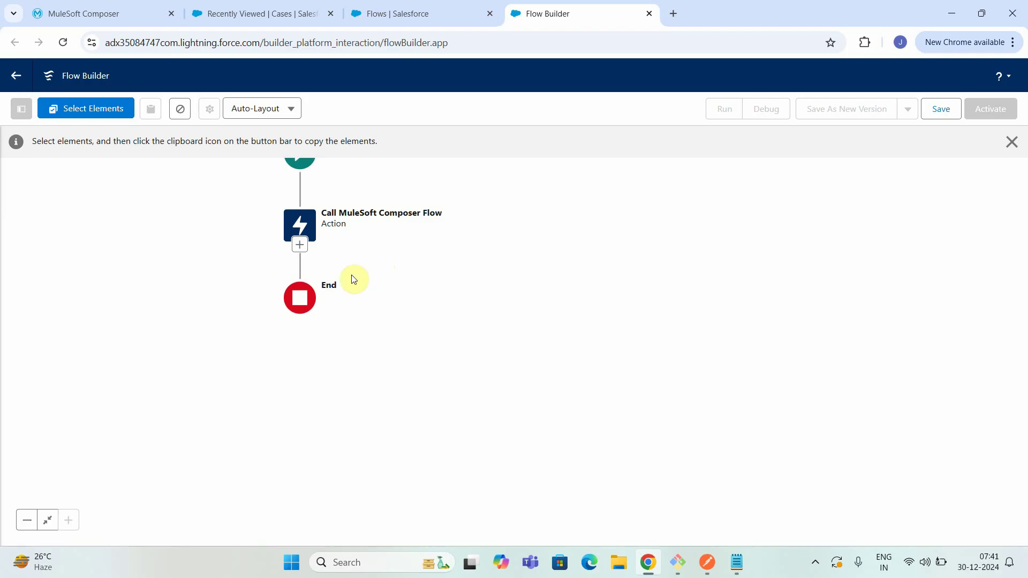
drag(314, 226, 396, 316)
click(399, 330)
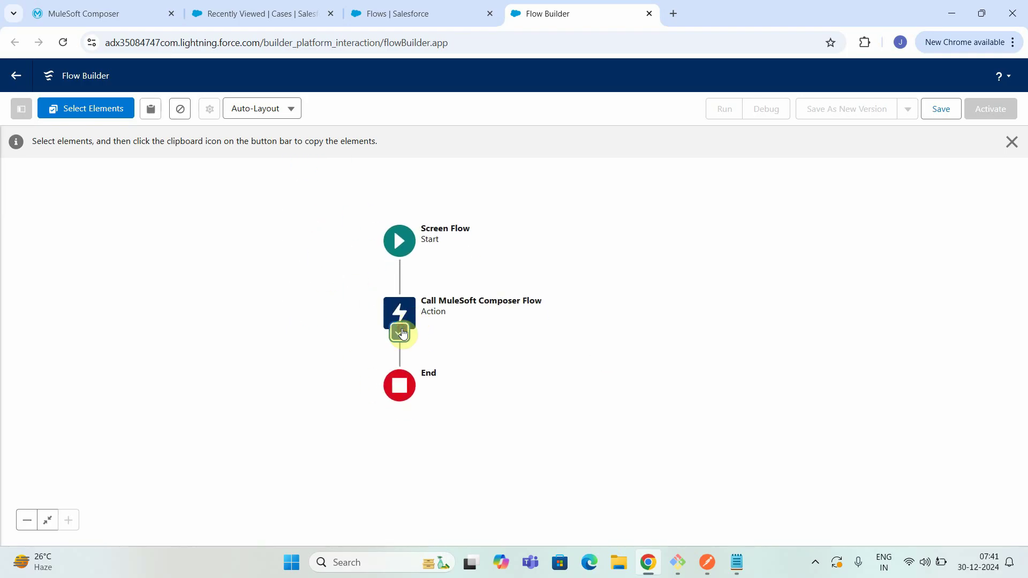
click(403, 329)
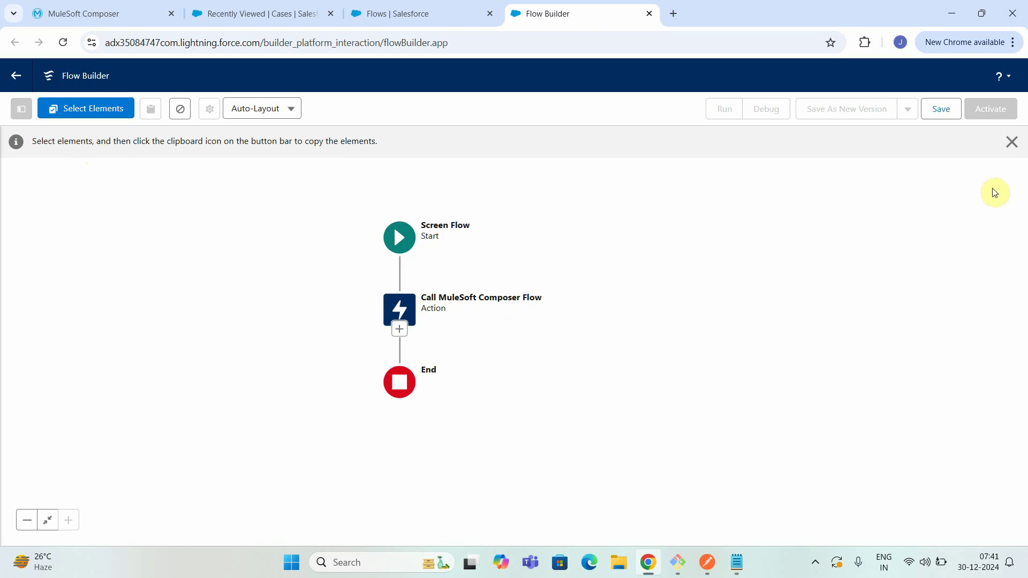
click(1011, 142)
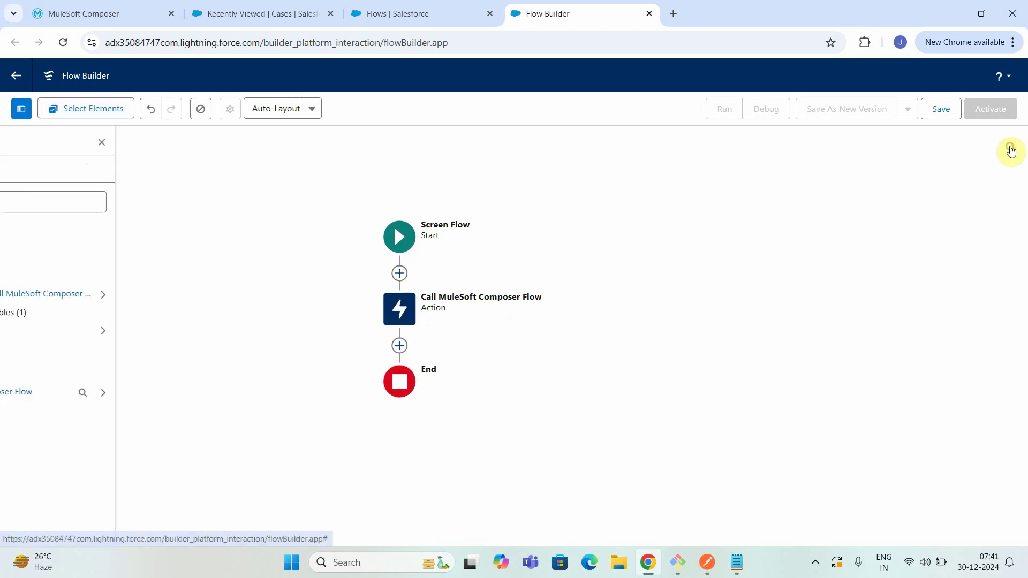
Step: Add an Assignment element between Start and the Call MuleSoft Composer Flow action
click(399, 273)
text(me)
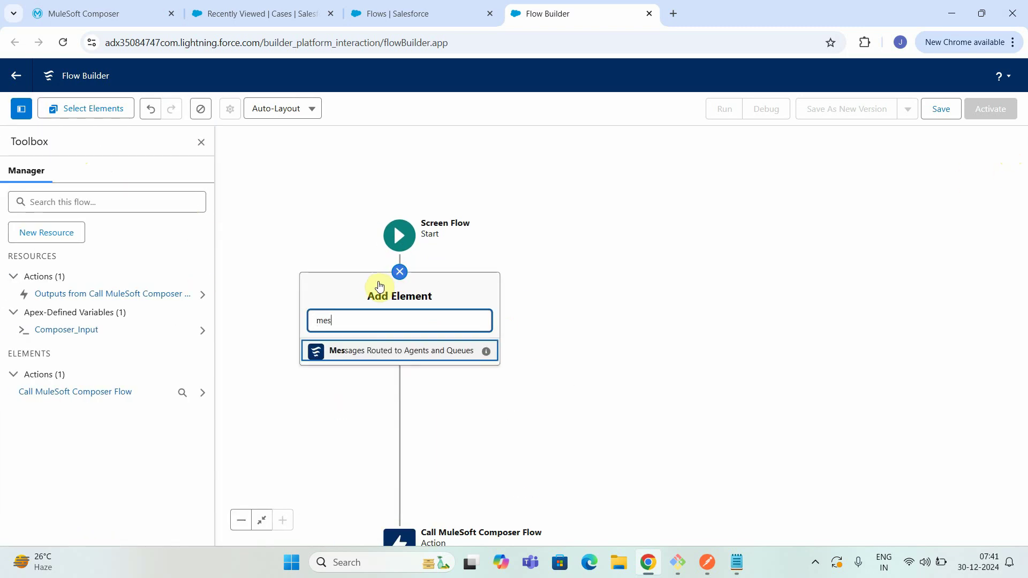
click(348, 353)
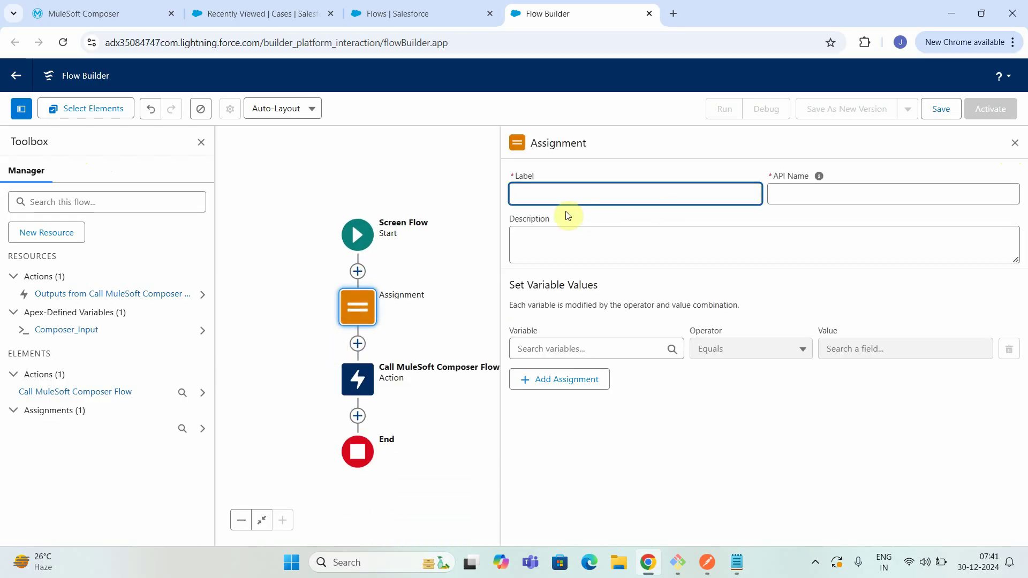
Step: Label the assignment "Assign FirstName and LastName", let its API name fill in, and use the same text as the description
text(Assign FirstName and LAstName)
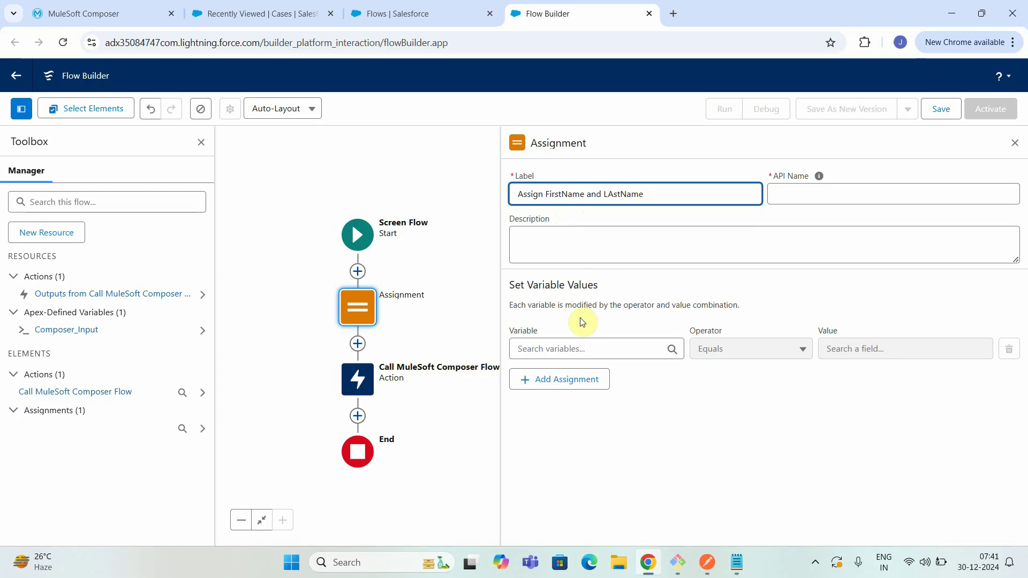
click(610, 198)
key(BackSpace)
text(a)
click(596, 243)
key(ctrl+v)
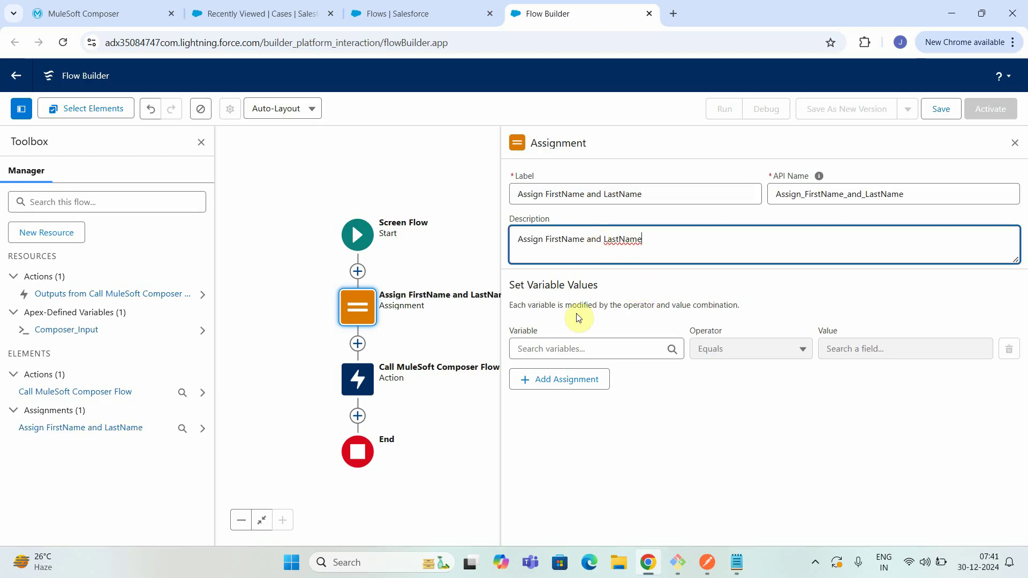
click(544, 348)
text(FirstName)
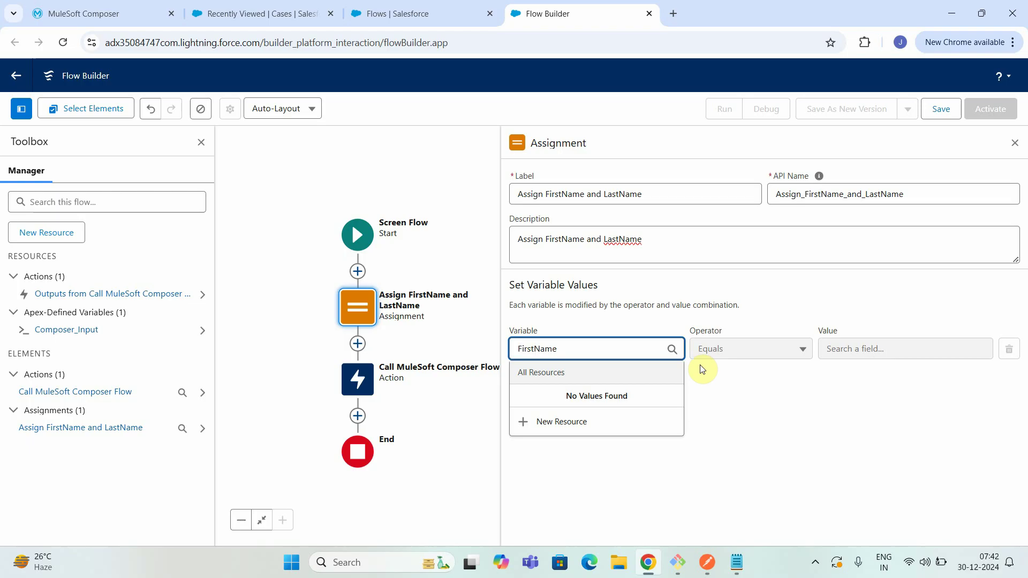
click(782, 404)
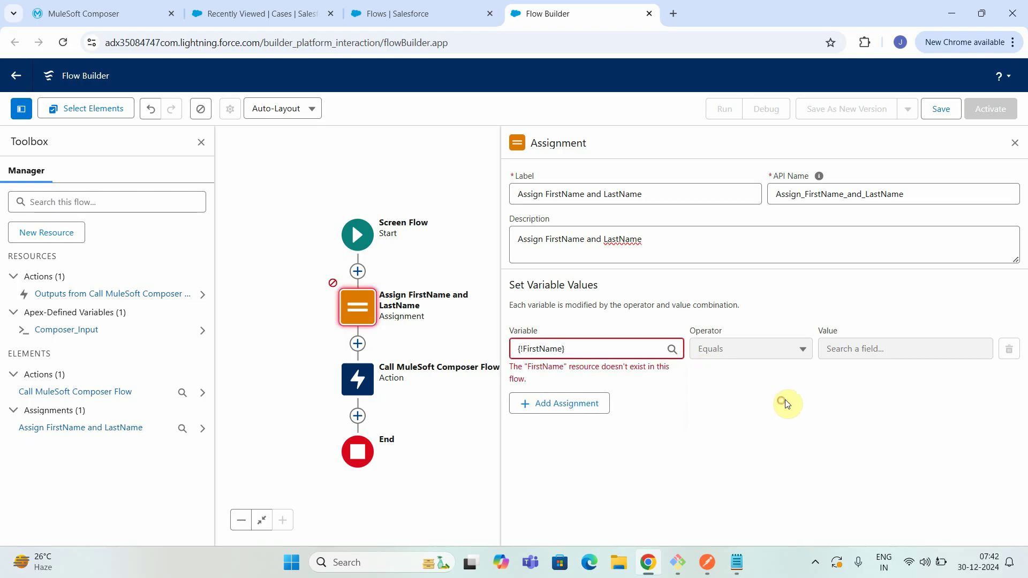
click(596, 346)
key(BackSpace)
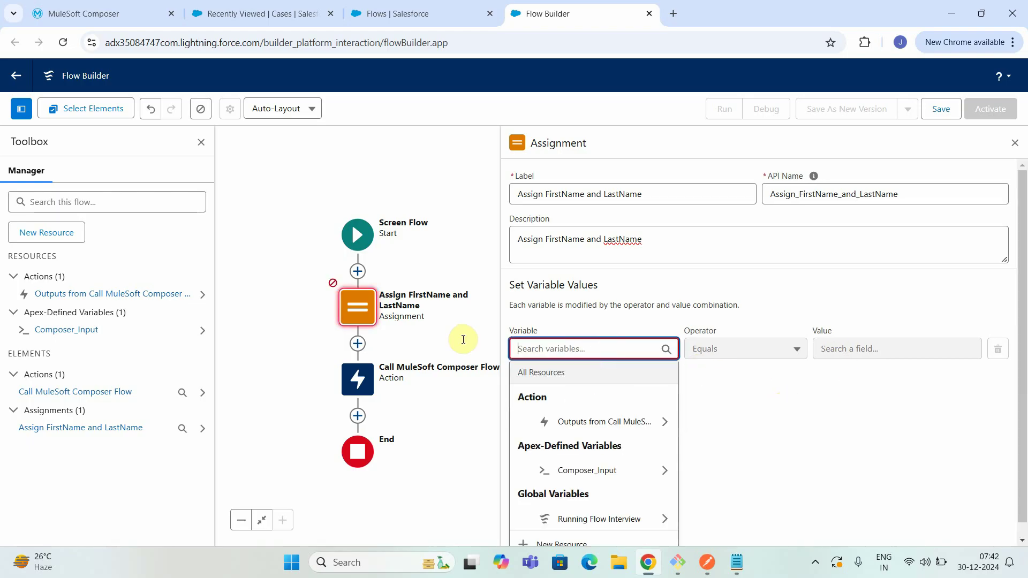
click(814, 408)
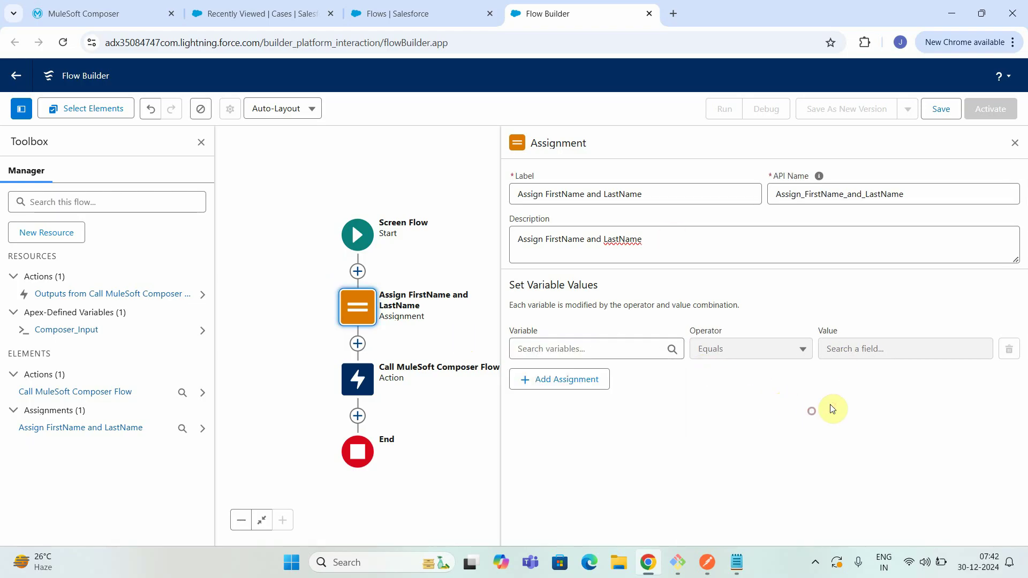
Step: Assign a sample first name to the FirstName property of Composer_Input using the Equals operator
click(550, 351)
scroll(587, 448, down, 1)
click(601, 456)
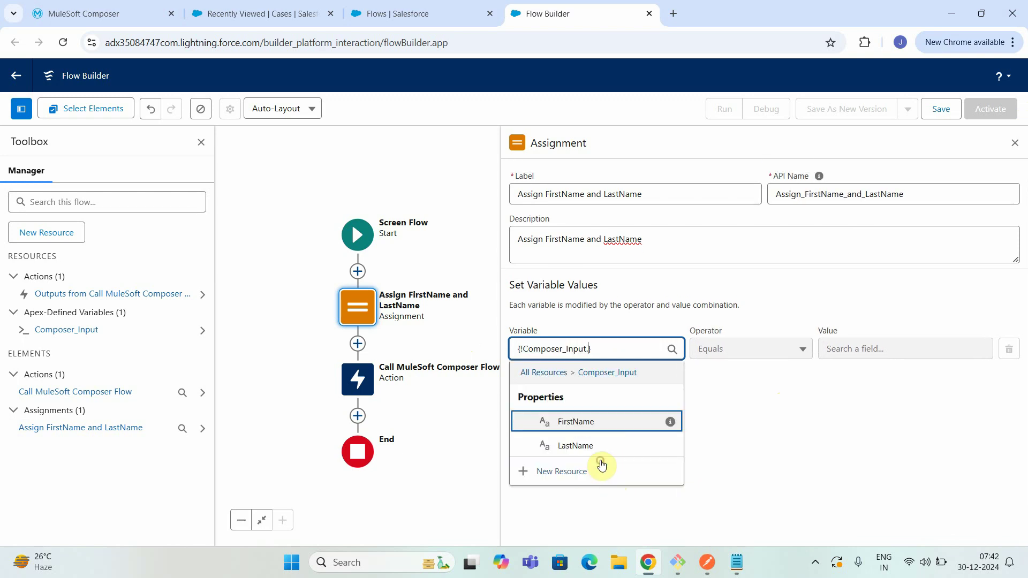
click(563, 423)
click(857, 350)
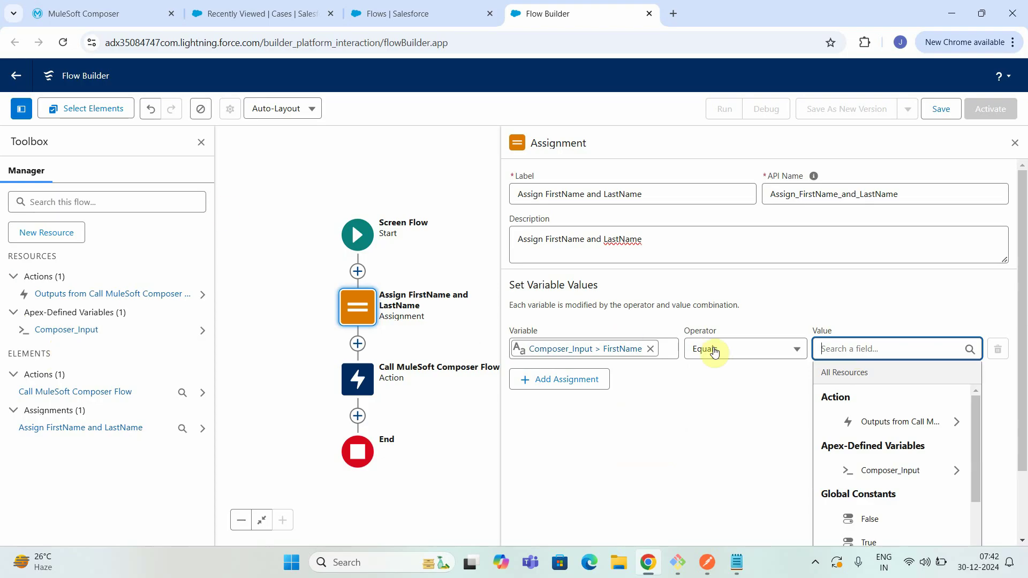
text(James)
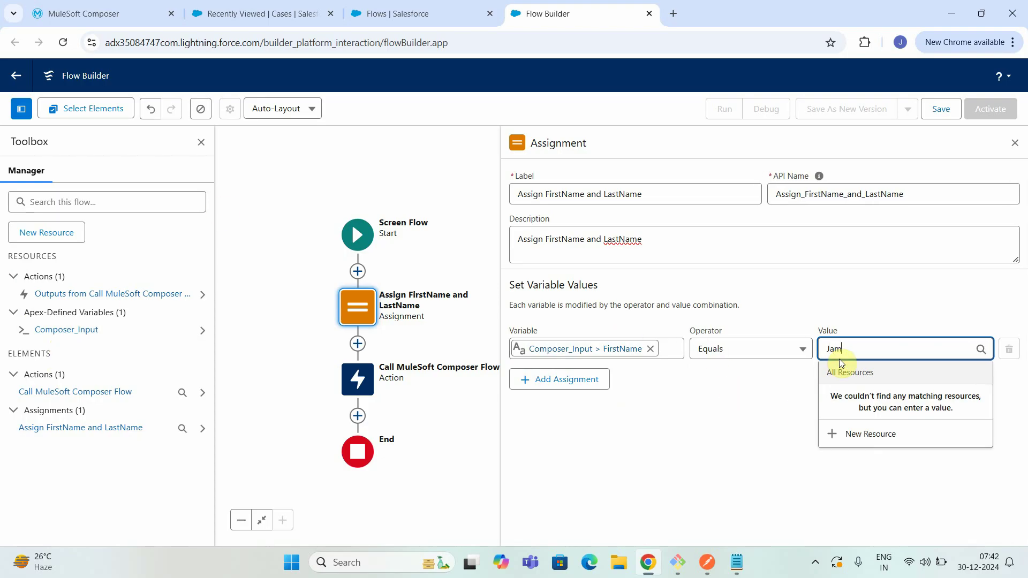
Step: Add a second assignment that sets the LastName property of Composer_Input to a sample last name, and close the assignment's settings
click(613, 381)
click(549, 393)
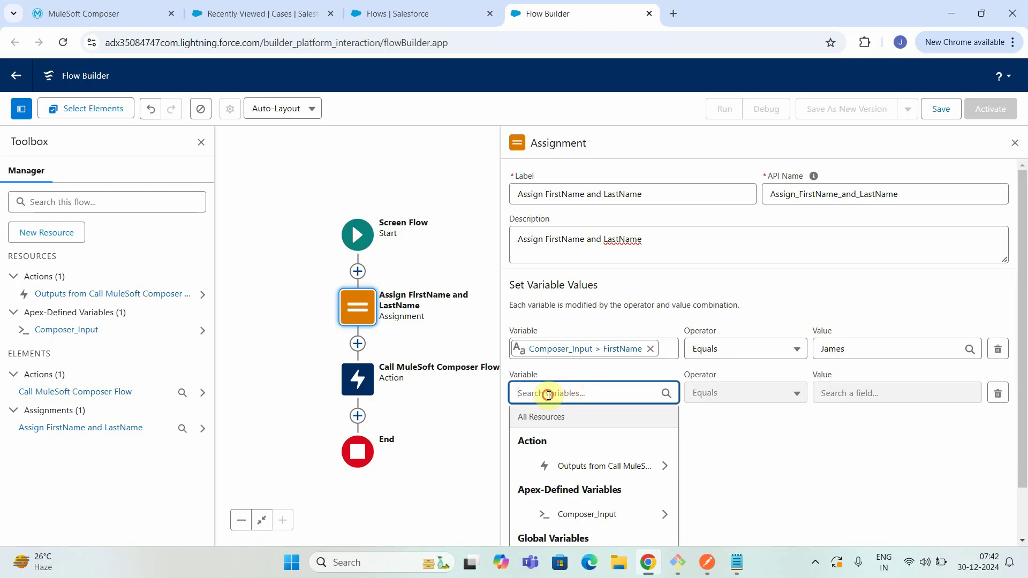
click(566, 515)
click(576, 486)
click(833, 393)
text(Jim)
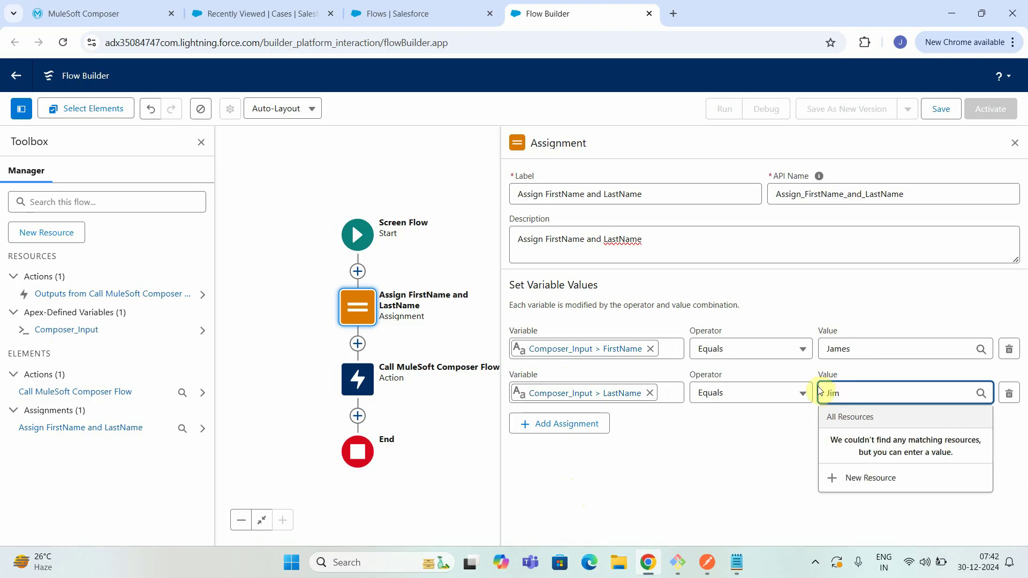
click(728, 470)
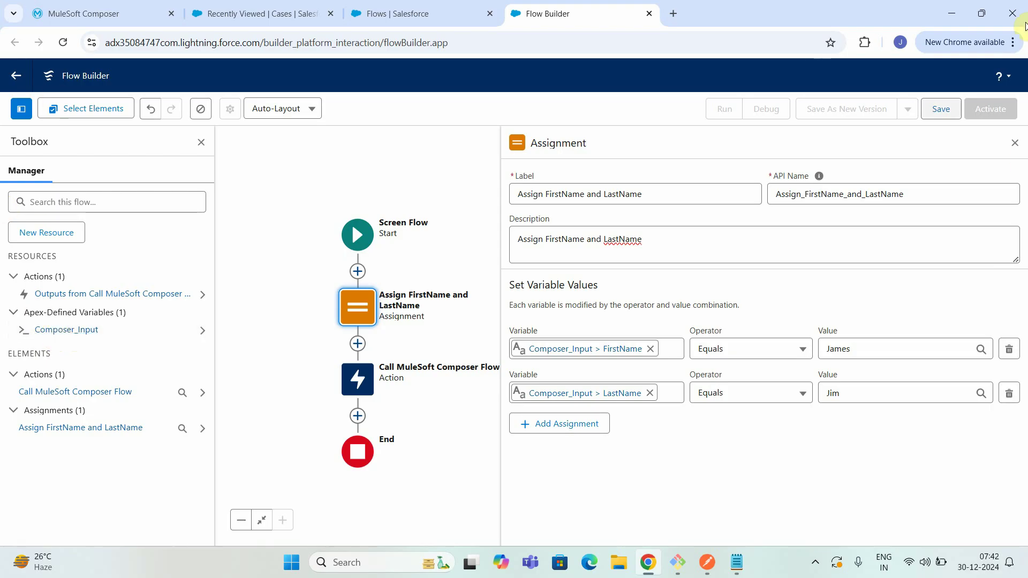
click(1013, 143)
Step: Reopen the Call MuleSoft Composer Flow action, then save the flow with "Call MuleSoft Composer Flow" as both its label and description
double_click(358, 381)
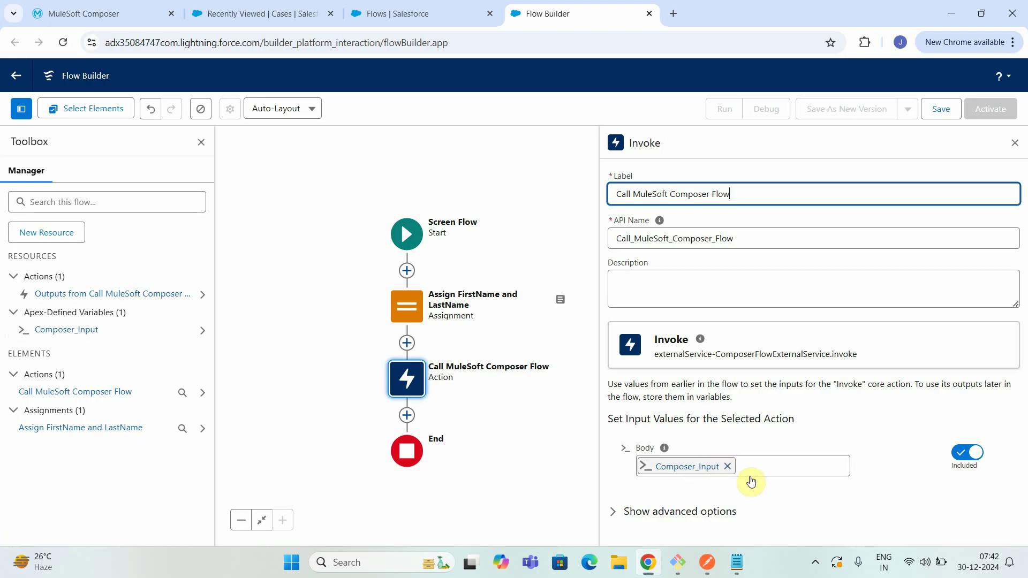
click(942, 112)
click(300, 259)
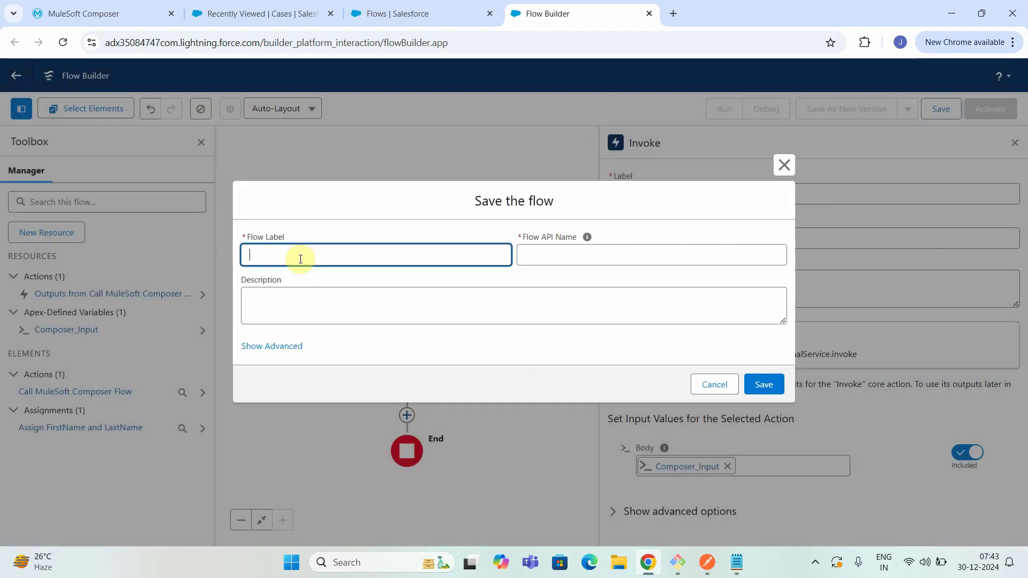
text(Call Composer)
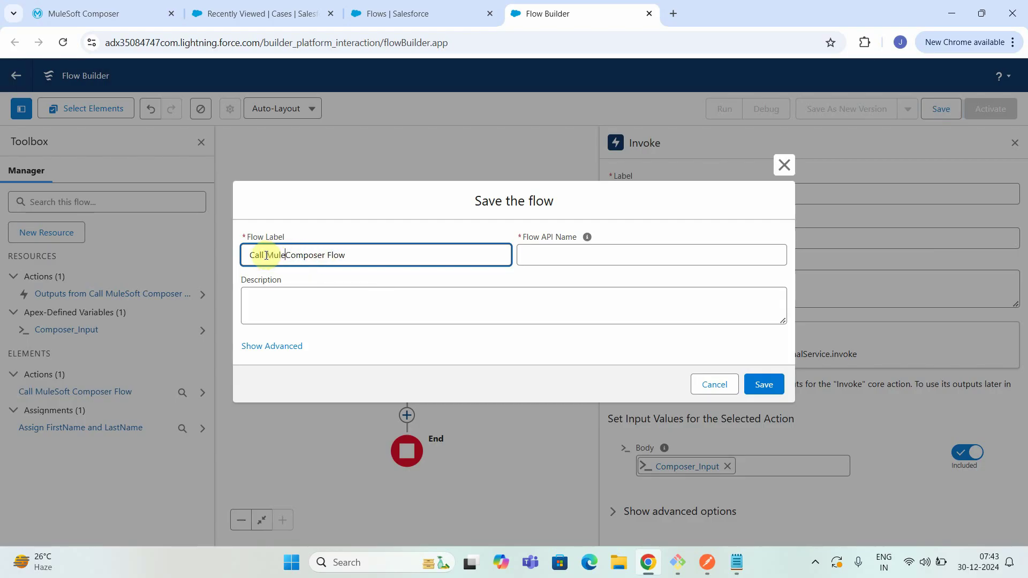
text(ft a)
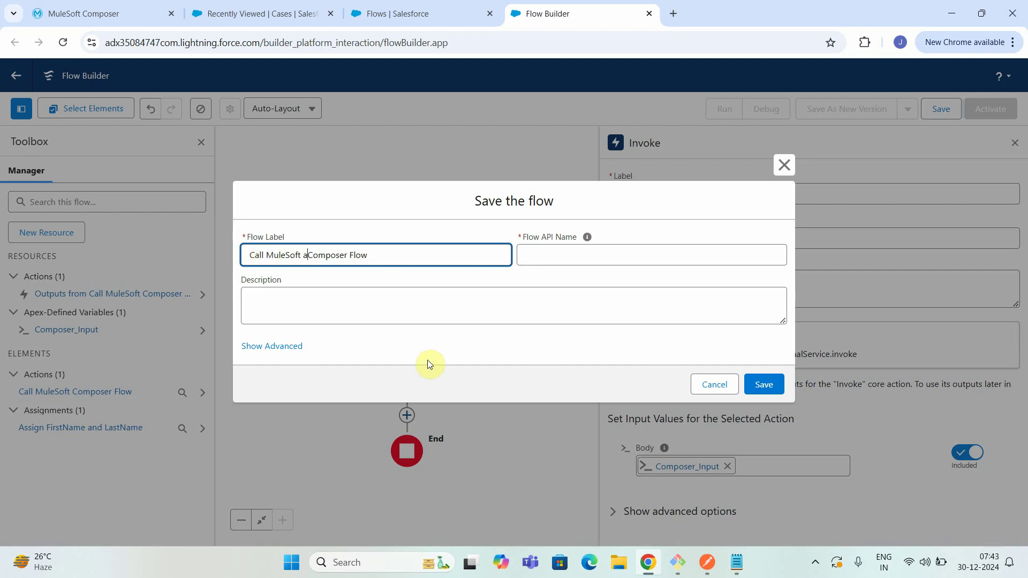
key(BackSpace)
key(ctrl+a)
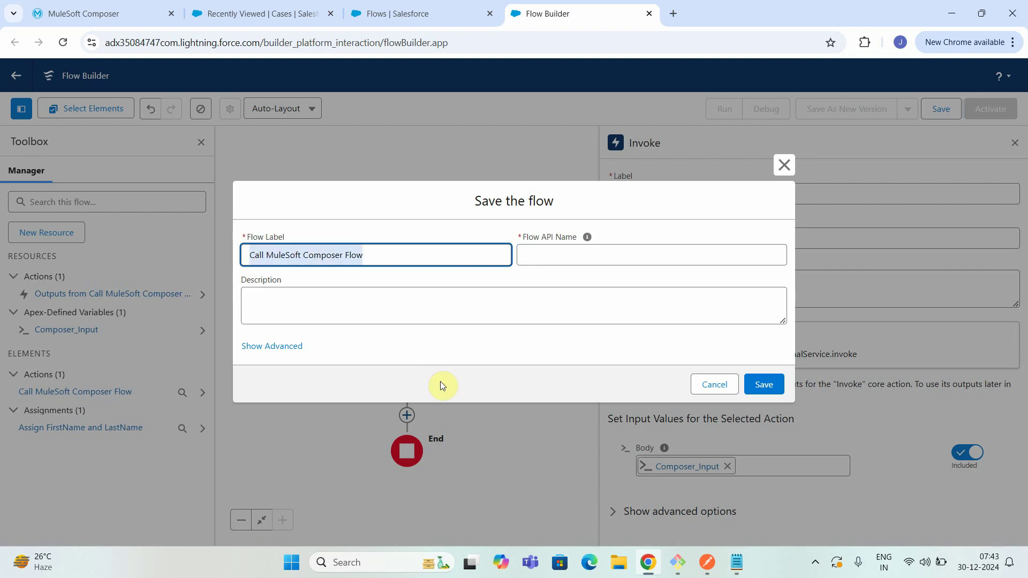
key(ctrl+c)
click(462, 303)
key(ctrl+v)
click(760, 384)
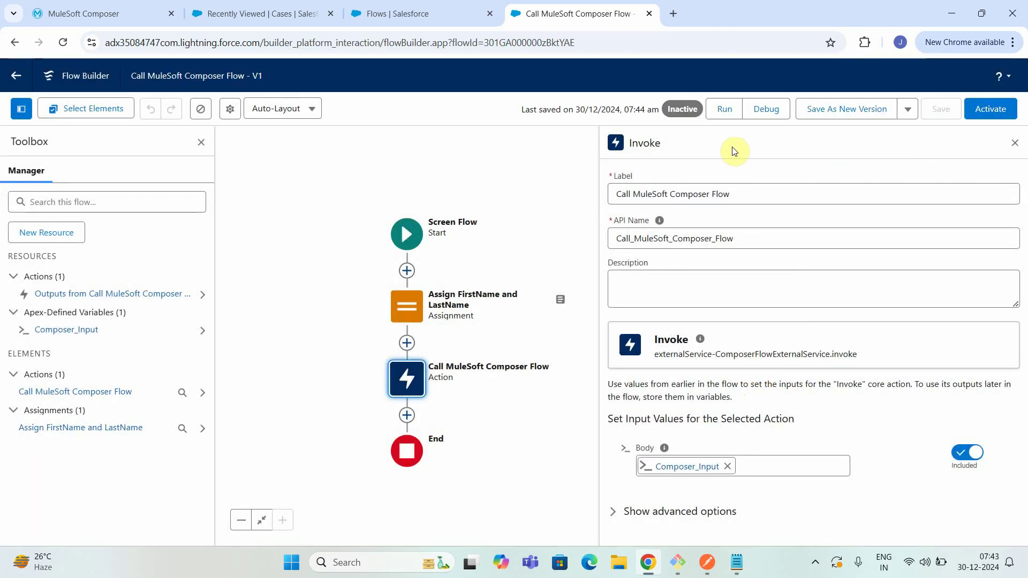
Step: Debug the flow with the default debug options and examine the external service call's inputs and returned name in the debug details
click(761, 111)
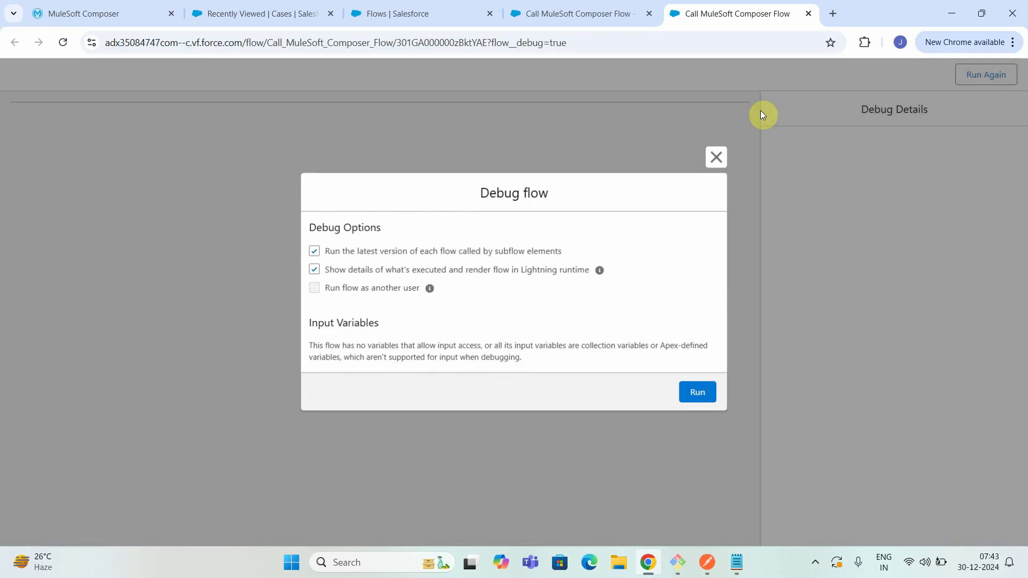
click(707, 383)
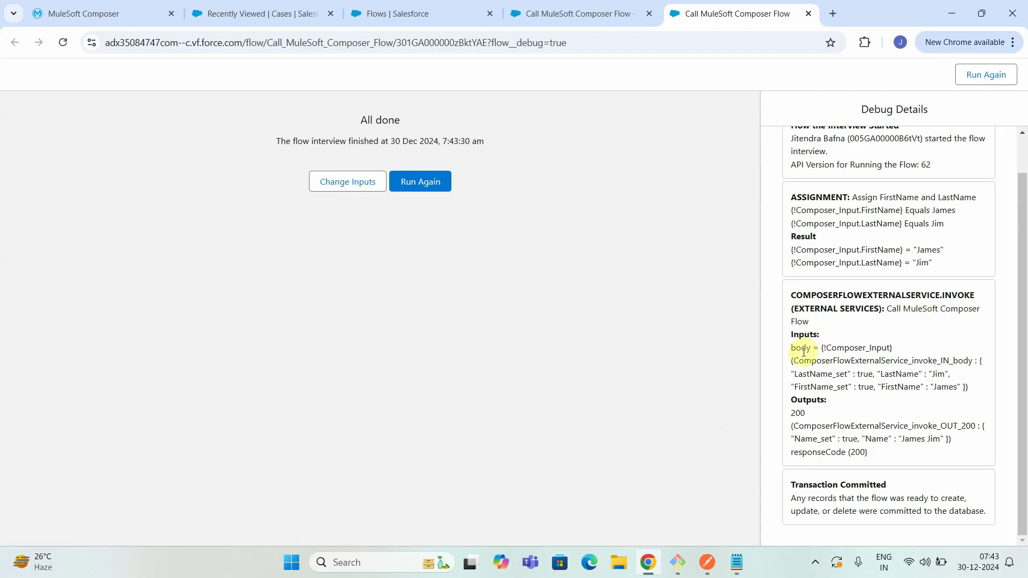
drag(793, 347, 912, 367)
click(819, 376)
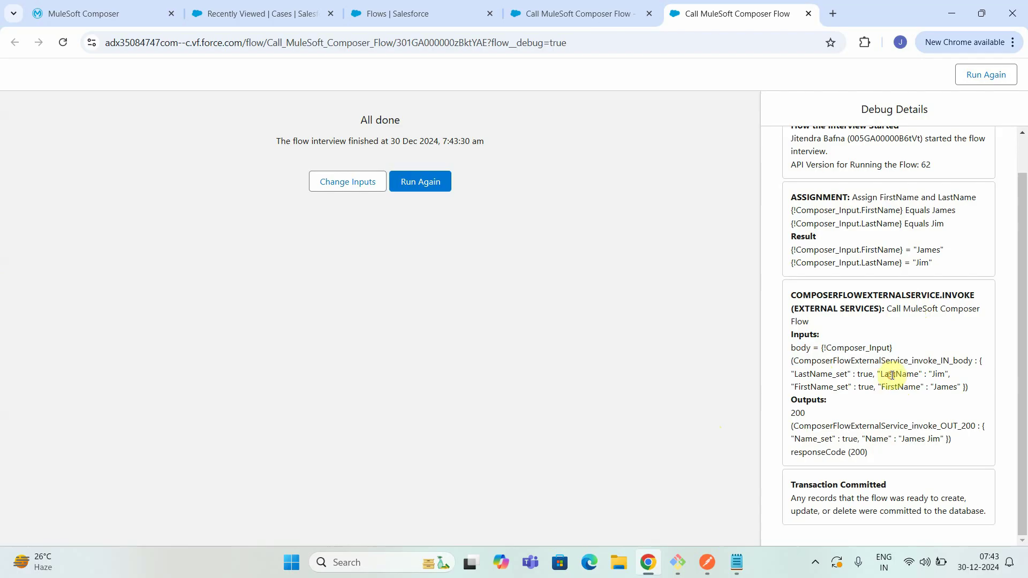
click(865, 438)
drag(864, 439, 959, 442)
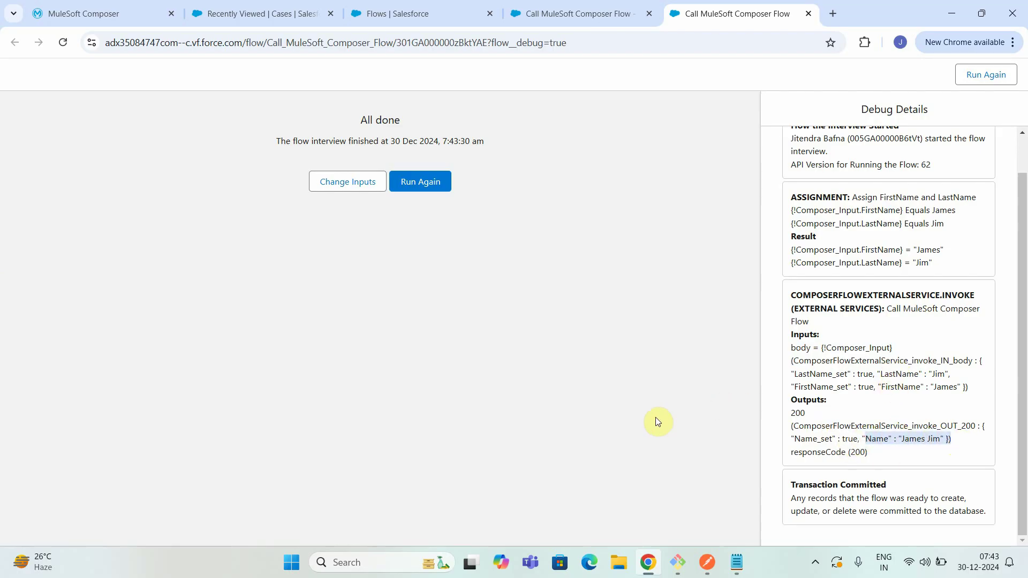
Step: Enlarge the debug page to 150% and examine the external service's output body, Name value and response code
key(ctrl+plus)
key(ctrl+plus)
key(ctrl+plus)
scroll(945, 436, down, 4)
click(898, 403)
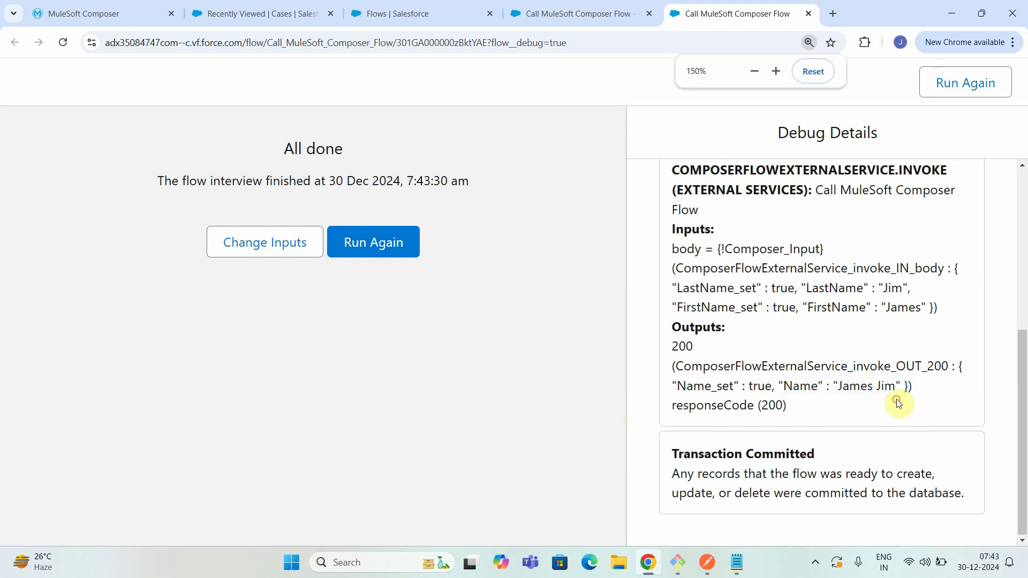
drag(672, 368, 898, 387)
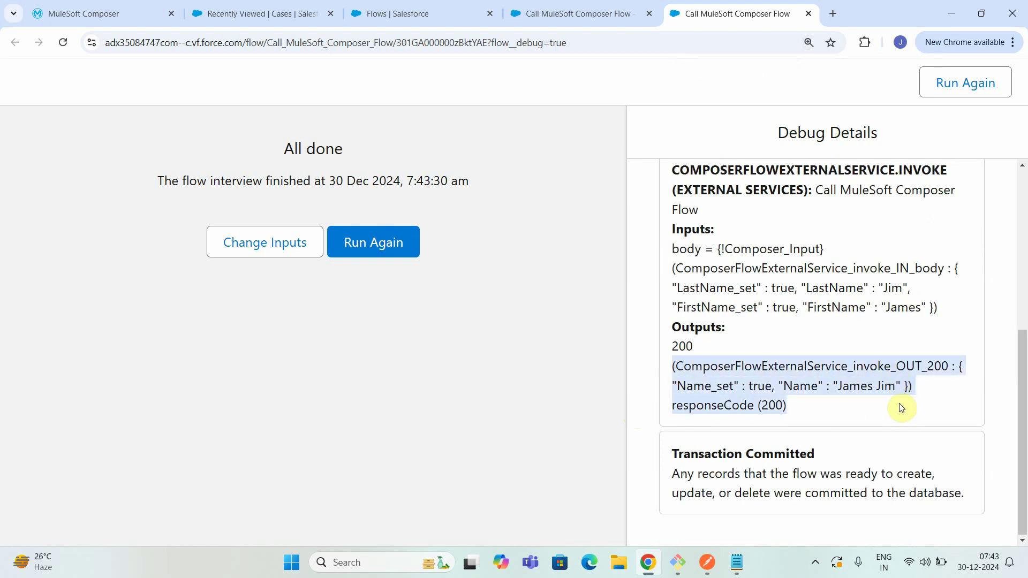
click(886, 414)
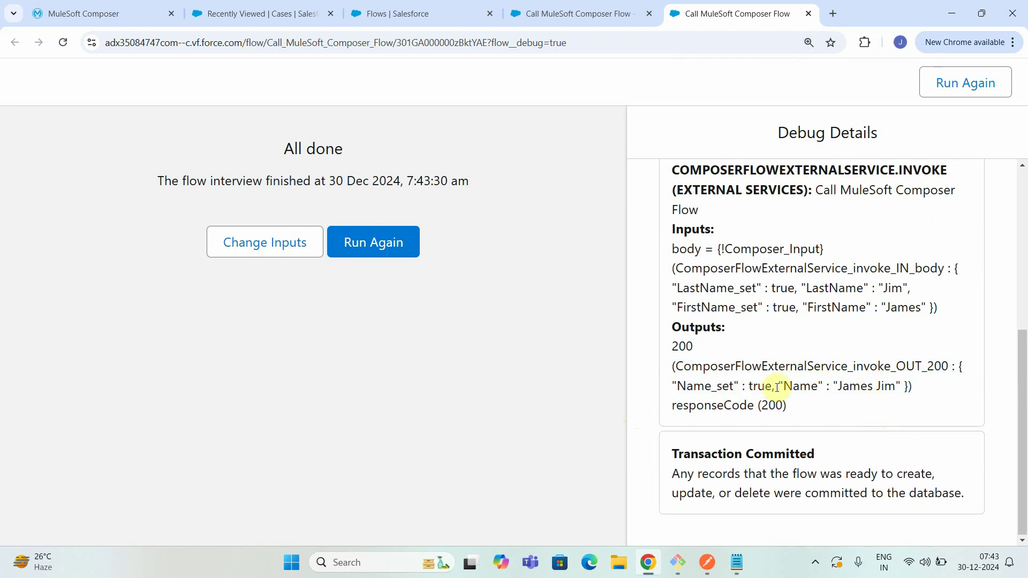
drag(773, 386, 918, 387)
click(910, 416)
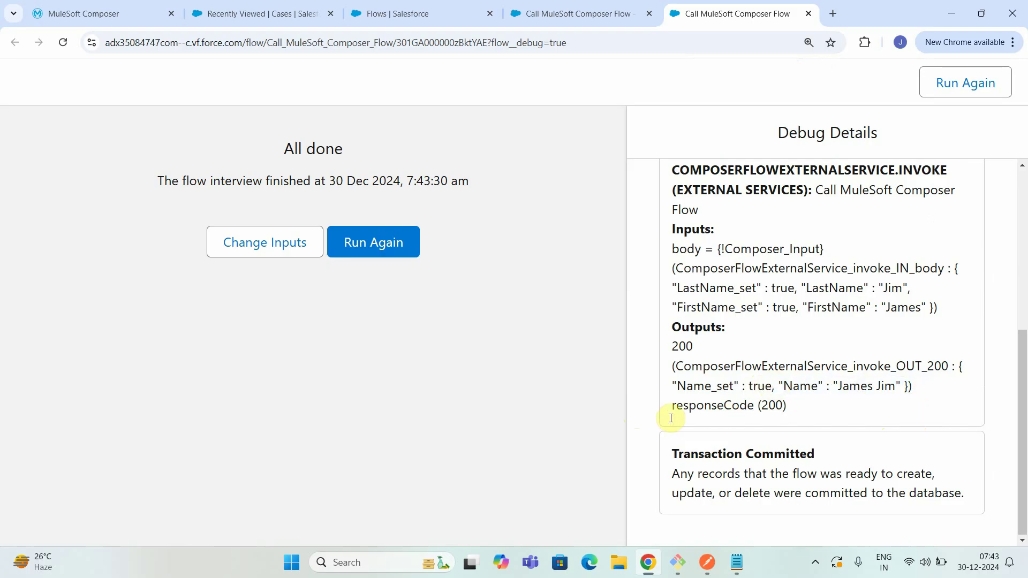
drag(675, 416, 828, 410)
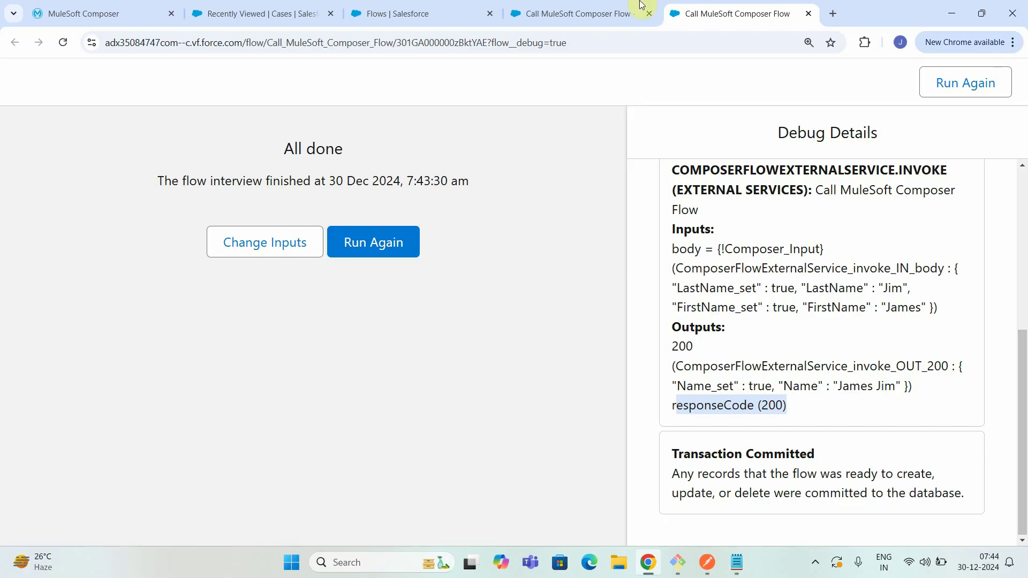
Step: View the debug run's input options, close them without running again, and return to the start of the debug details
click(259, 249)
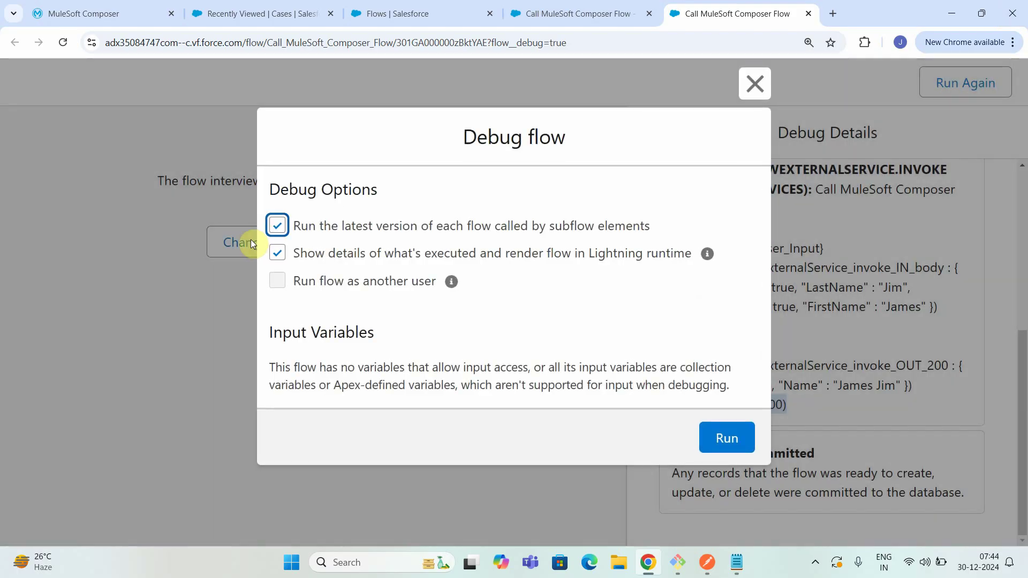
click(742, 94)
drag(1023, 454, 1019, 166)
Step: Back in the flow builder, enable manual variable assignment in the Invoke action's advanced options and review its output value fields
click(578, 14)
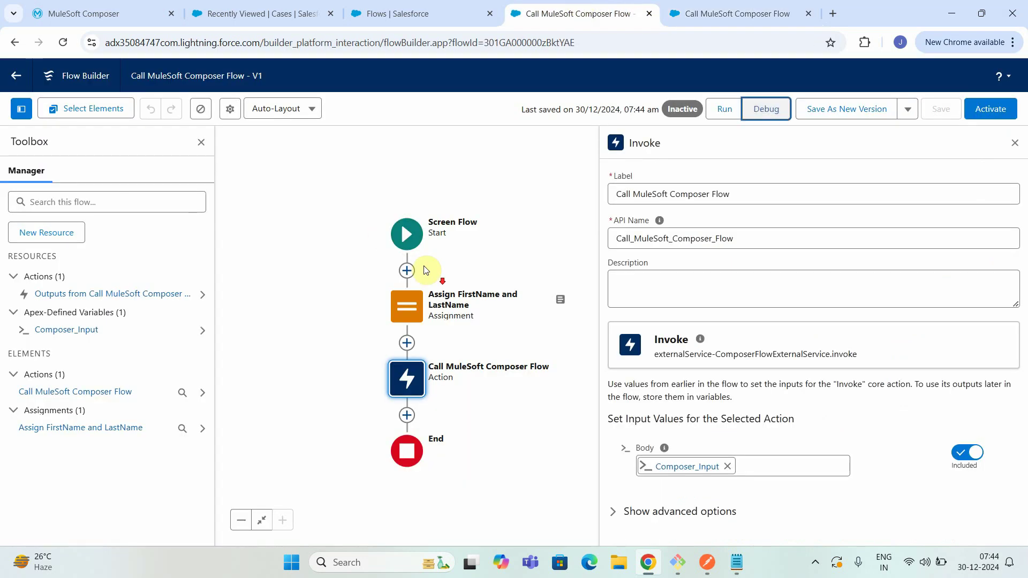
click(626, 522)
scroll(728, 395, down, 4)
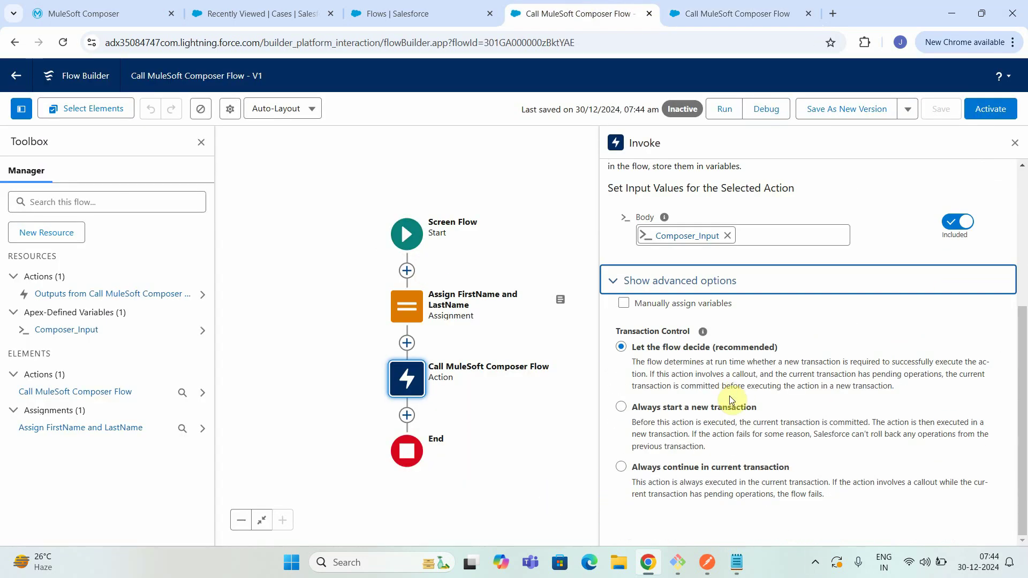
click(623, 303)
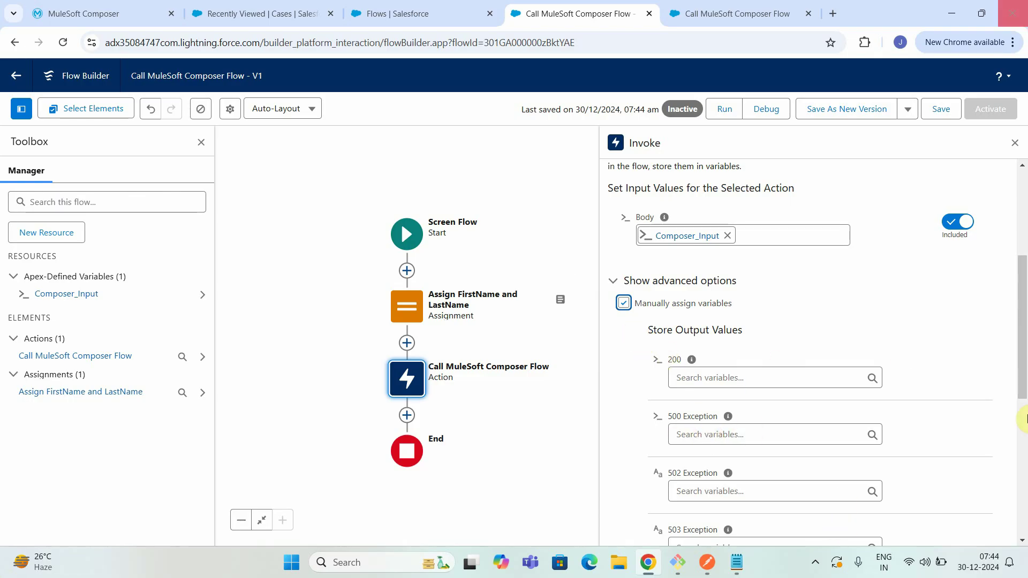
scroll(735, 456, down, 1)
scroll(736, 456, down, 2)
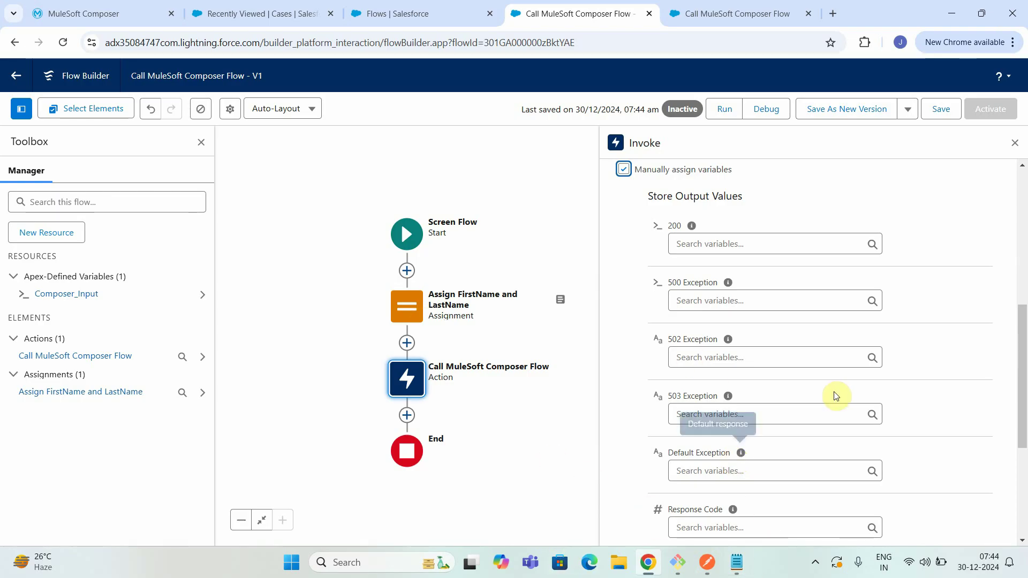
Step: Turn off manual variable assignment for the Invoke action and confirm deleting the manual variable assignments
scroll(808, 474, up, 4)
click(623, 369)
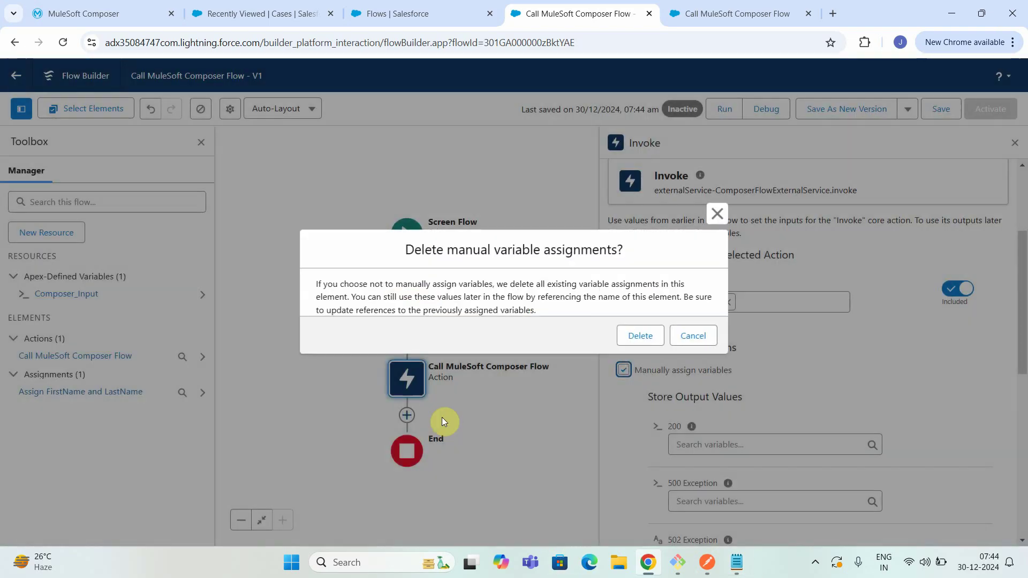
click(689, 337)
click(625, 370)
click(634, 336)
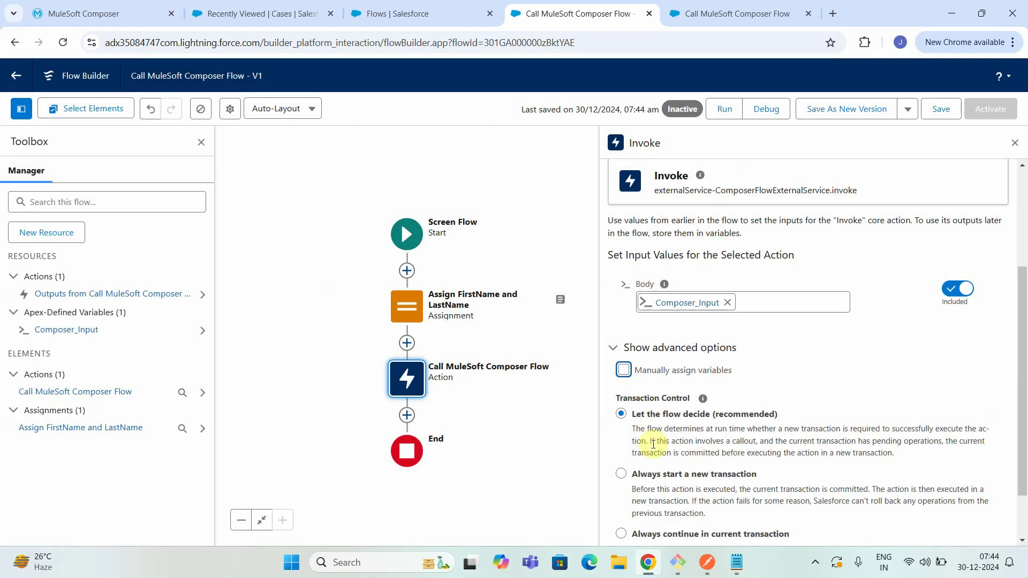